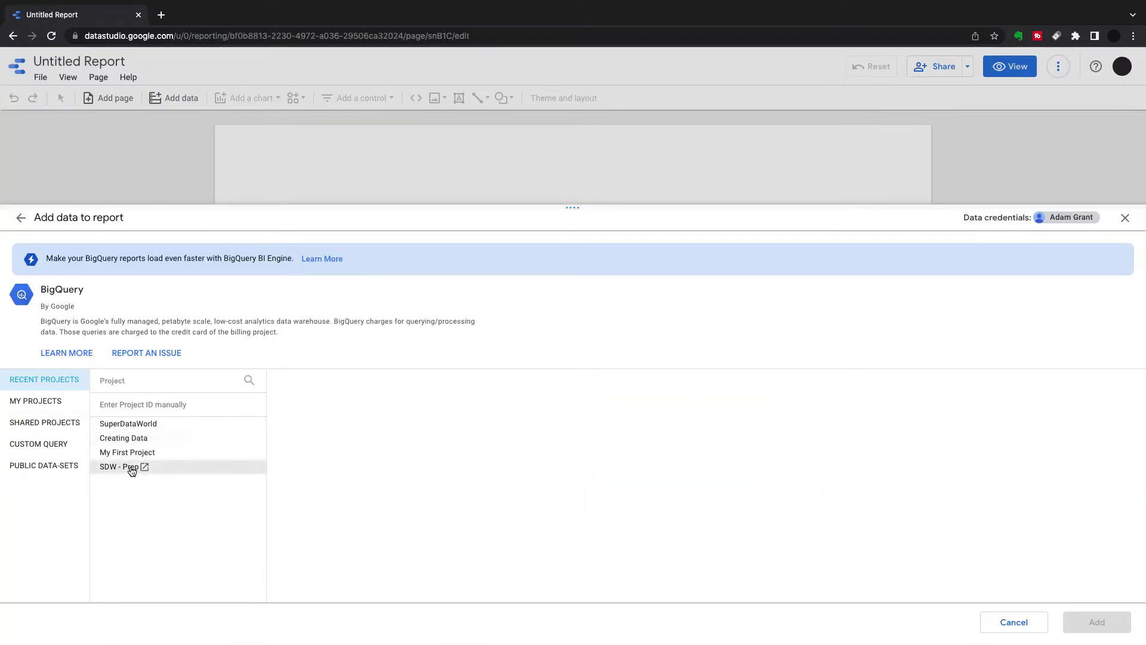
- Add the public BigQuery austin_bikeshare bikeshare_trips table using the SuperDataWorld billing project
left_click(42, 466)
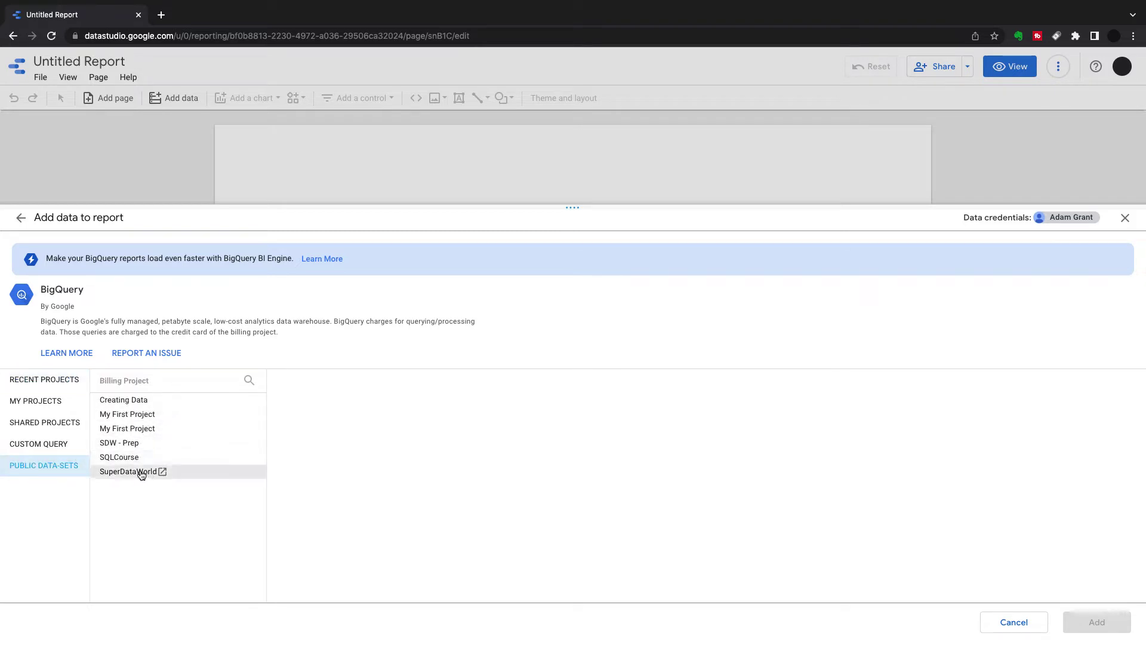
left_click(141, 475)
left_click(318, 415)
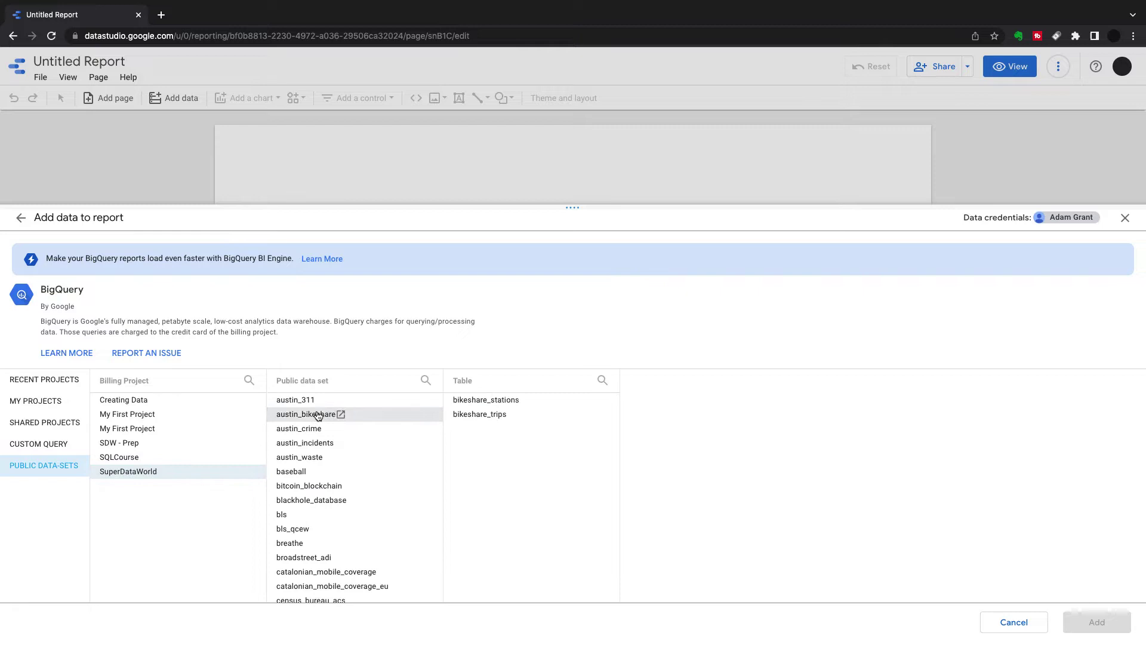
left_click(479, 414)
left_click(1097, 622)
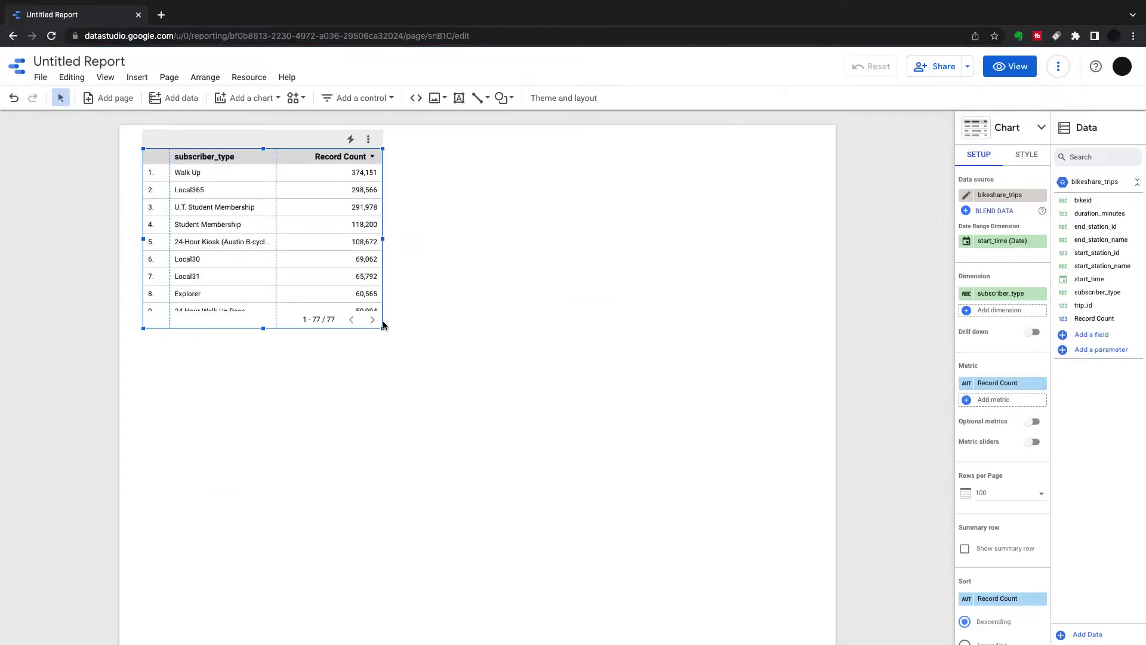
- Convert the table to a column chart and enlarge it on the page
left_click_drag(383, 328, 773, 347)
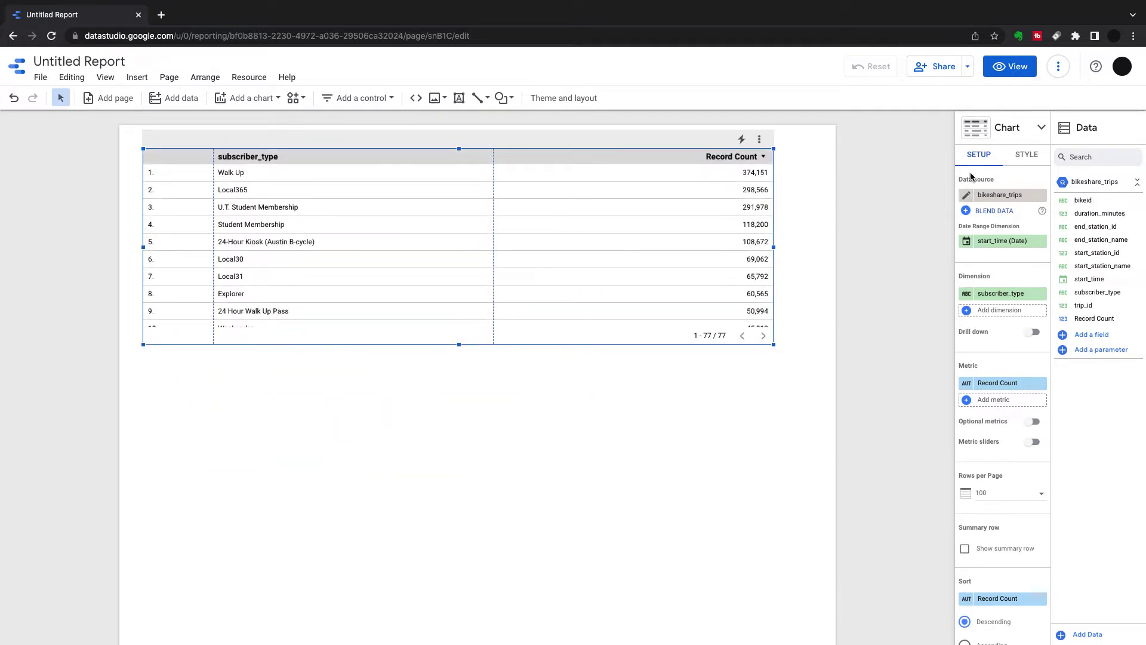
left_click(1041, 130)
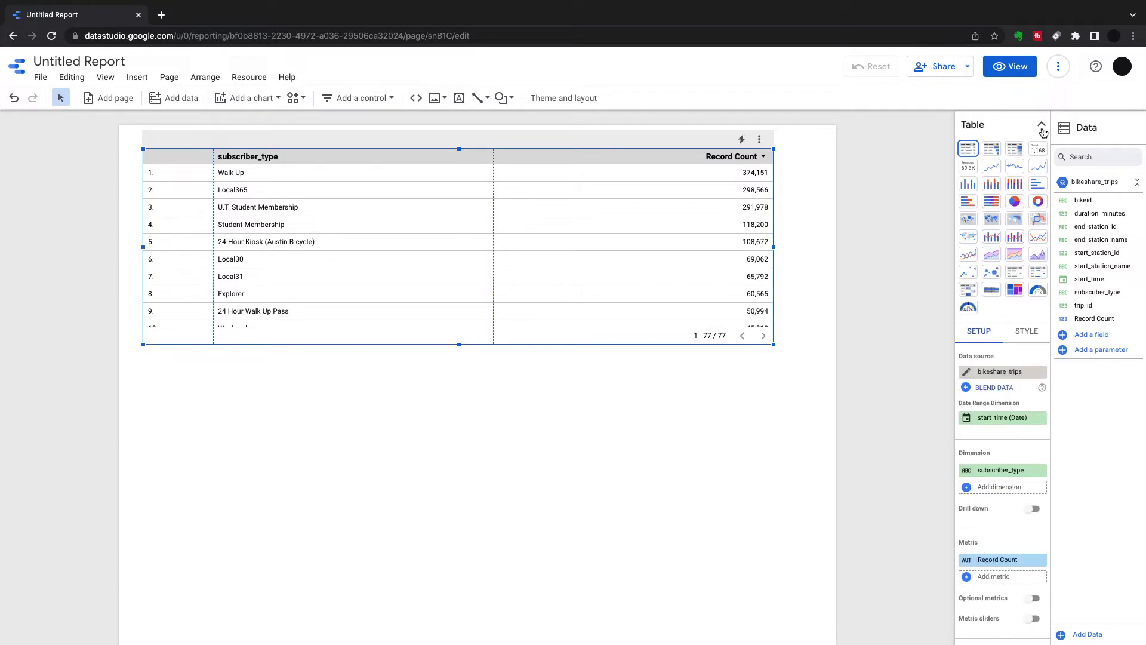
left_click(968, 184)
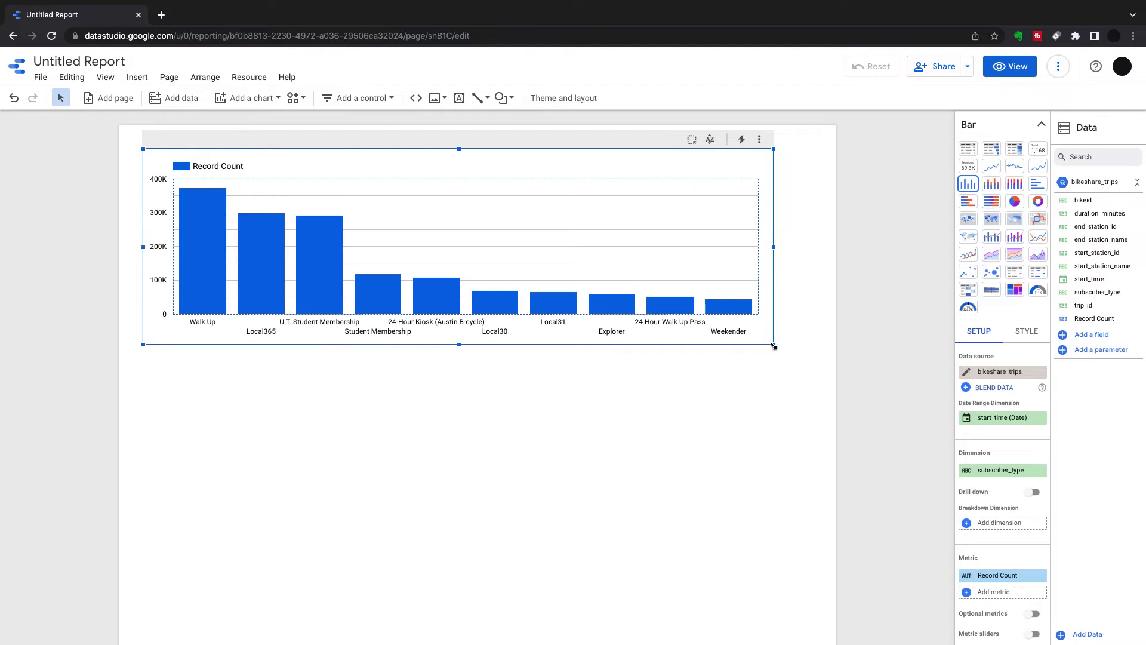
left_click_drag(774, 345, 746, 394)
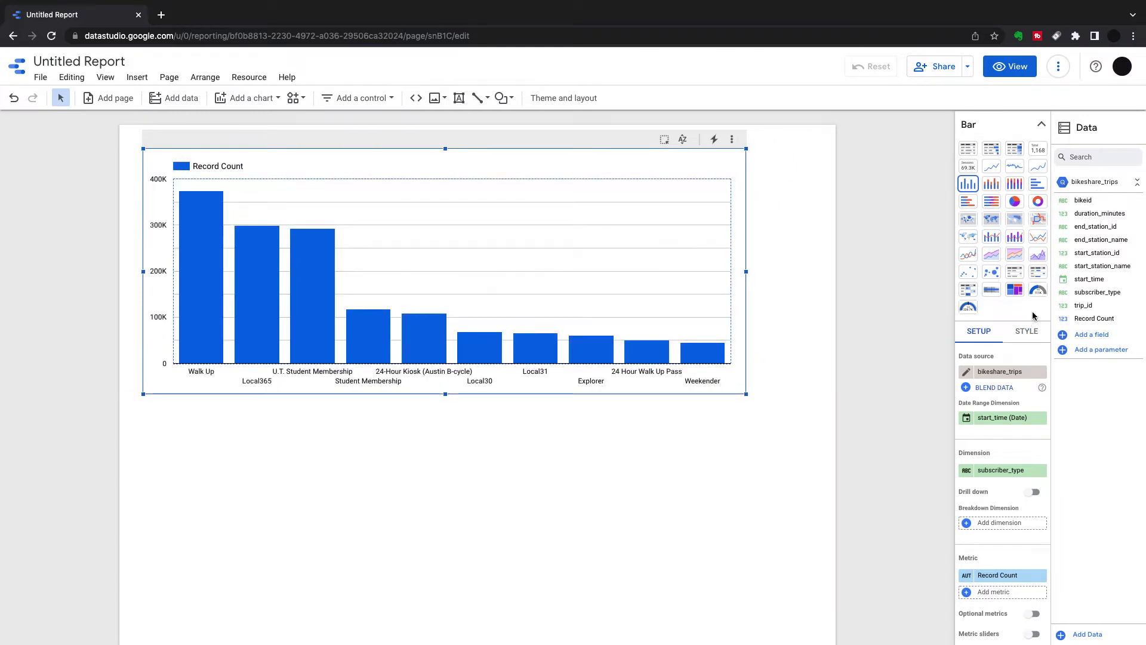
left_click(1038, 124)
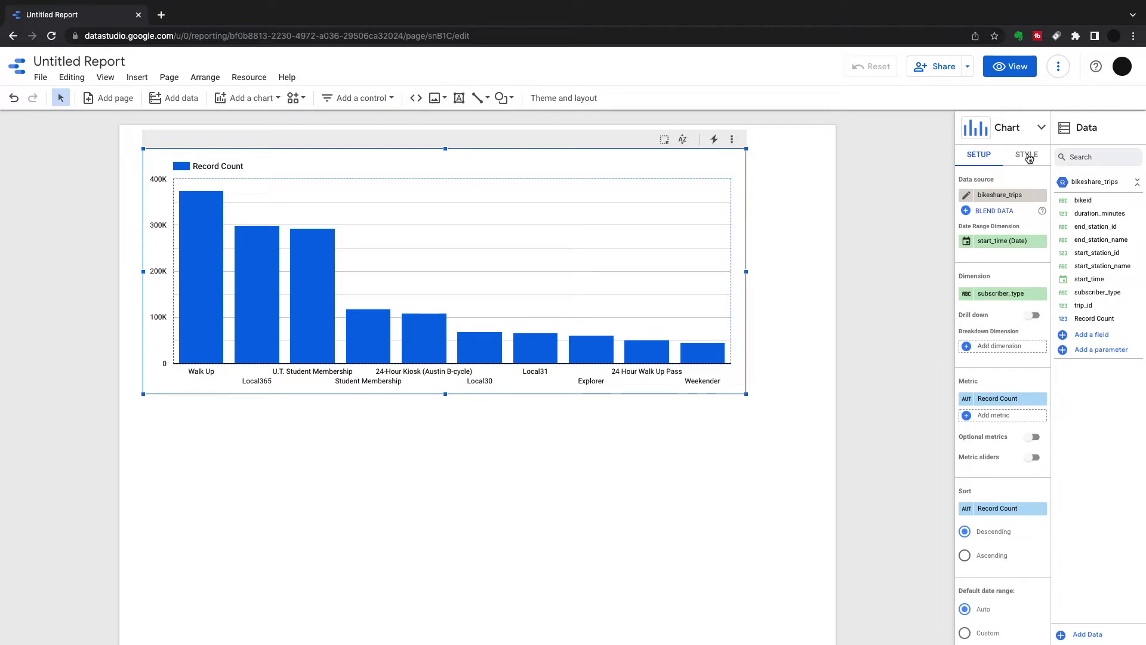
- Limit the chart to 5 bars and keep the sort descending
left_click(1026, 157)
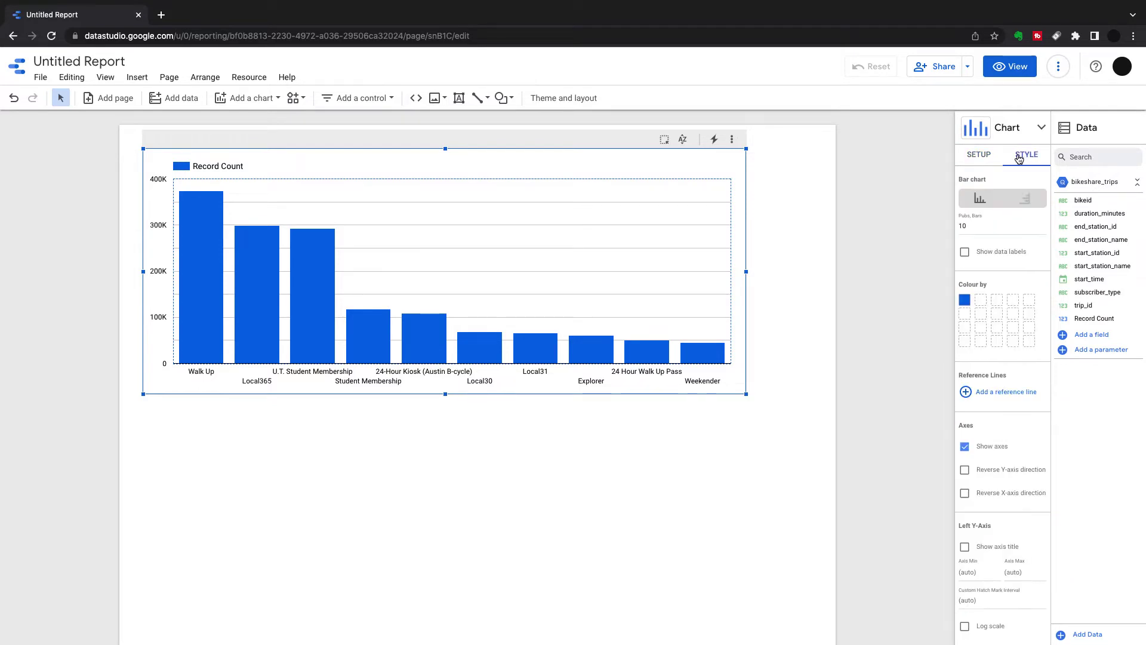
type("5")
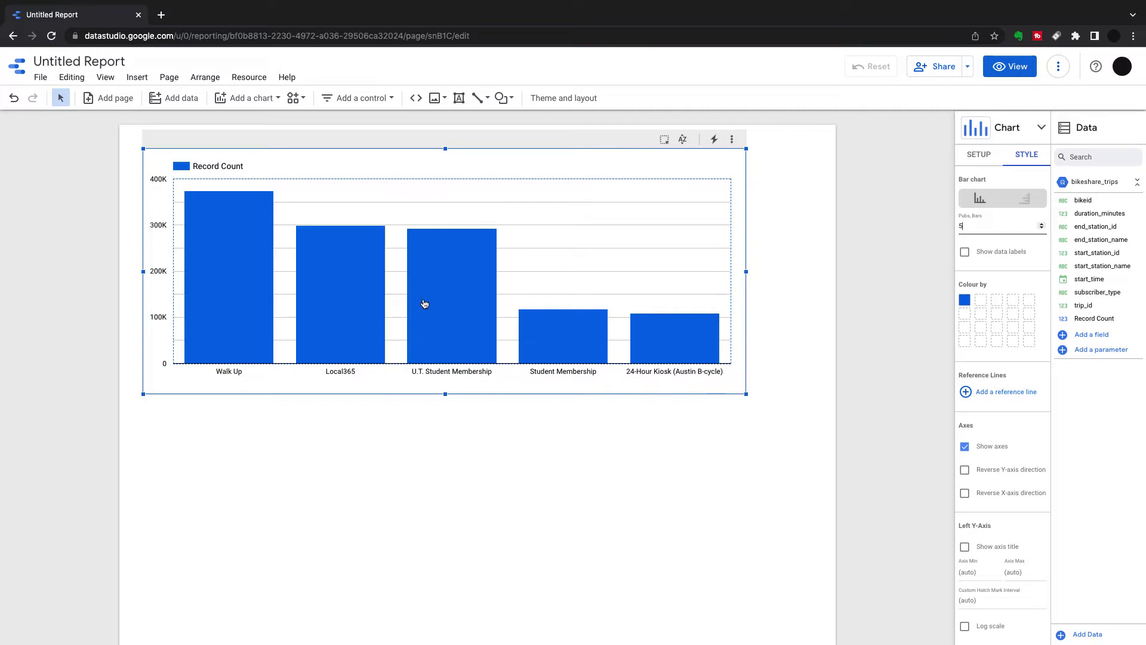
left_click(977, 154)
scroll(1002, 403, "down", 2)
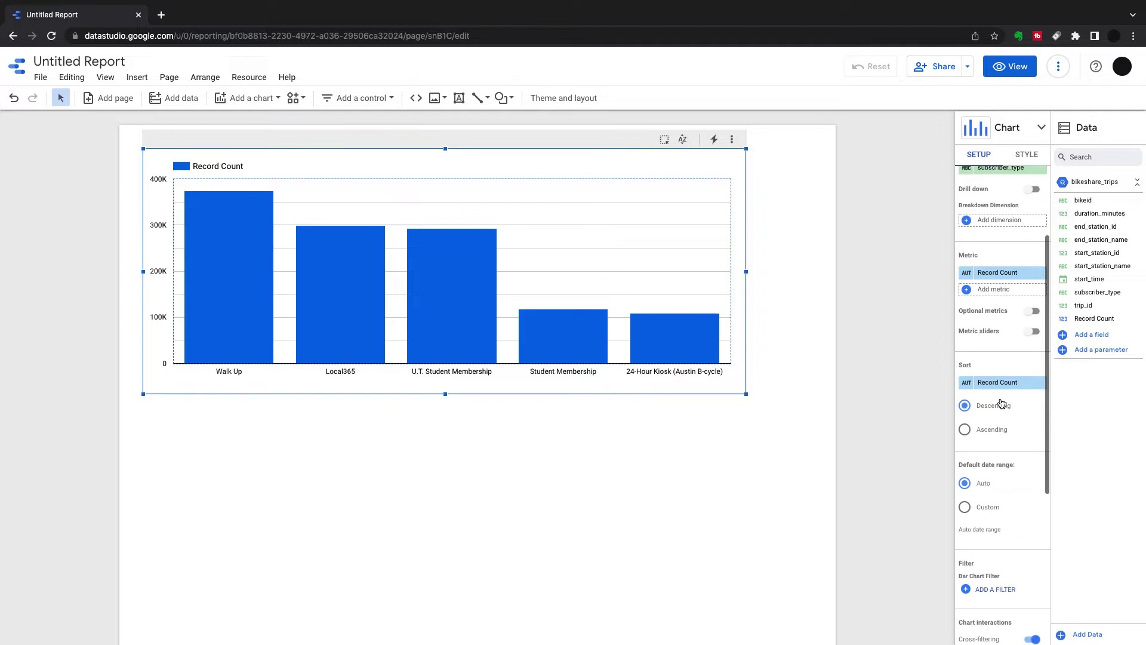
left_click(965, 431)
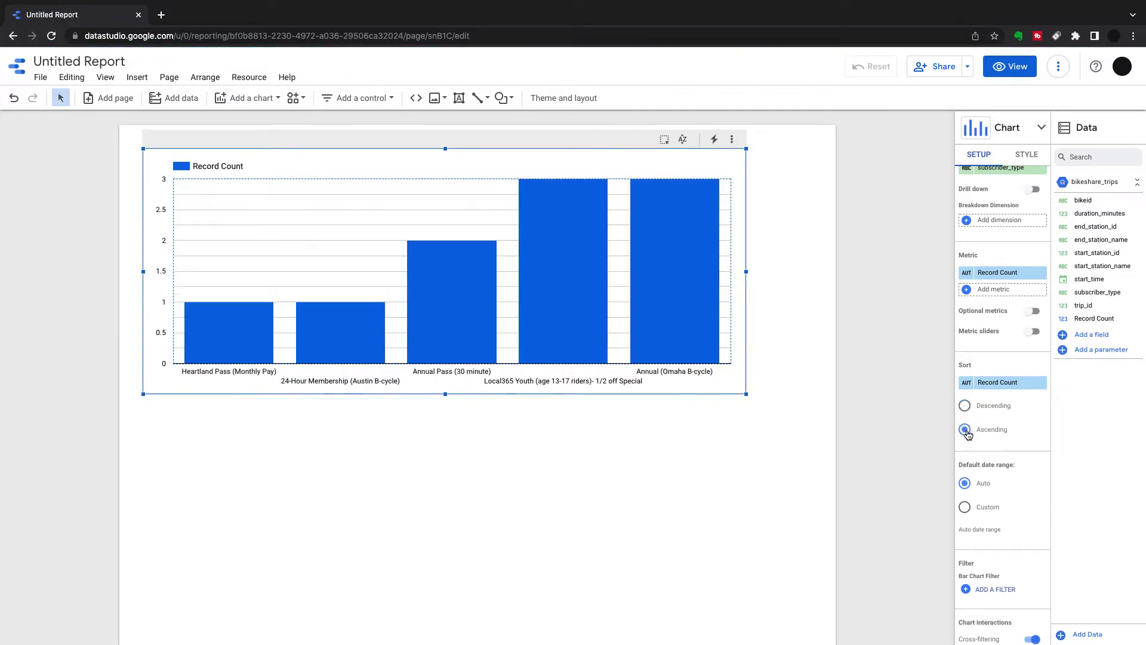
left_click(965, 406)
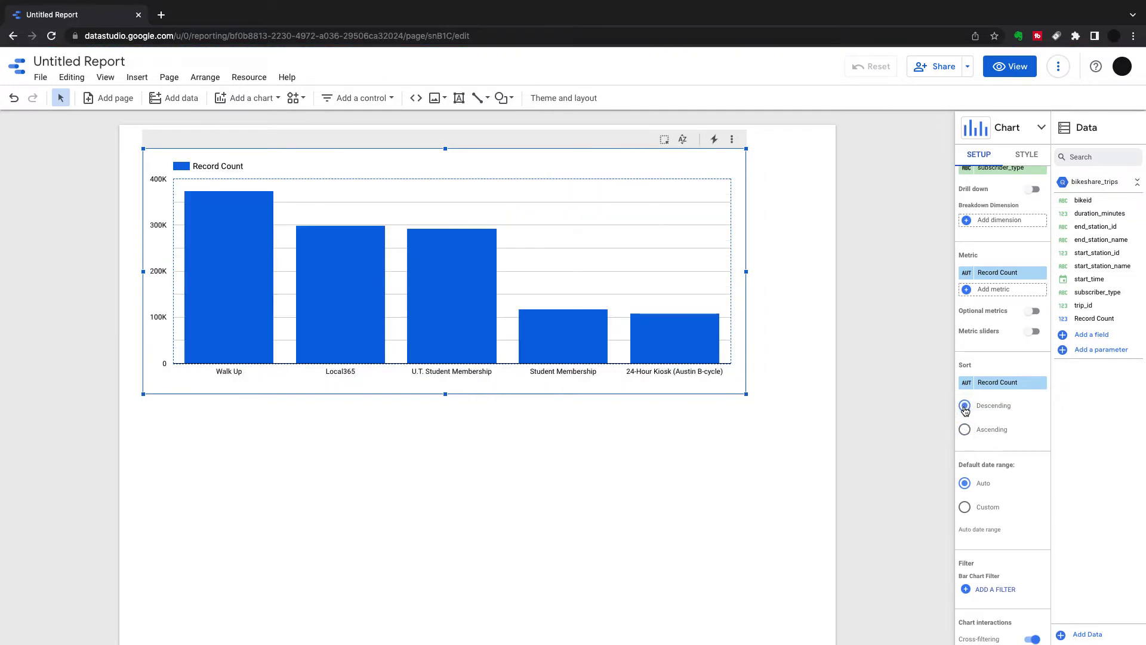
scroll(1016, 253, "up", 2)
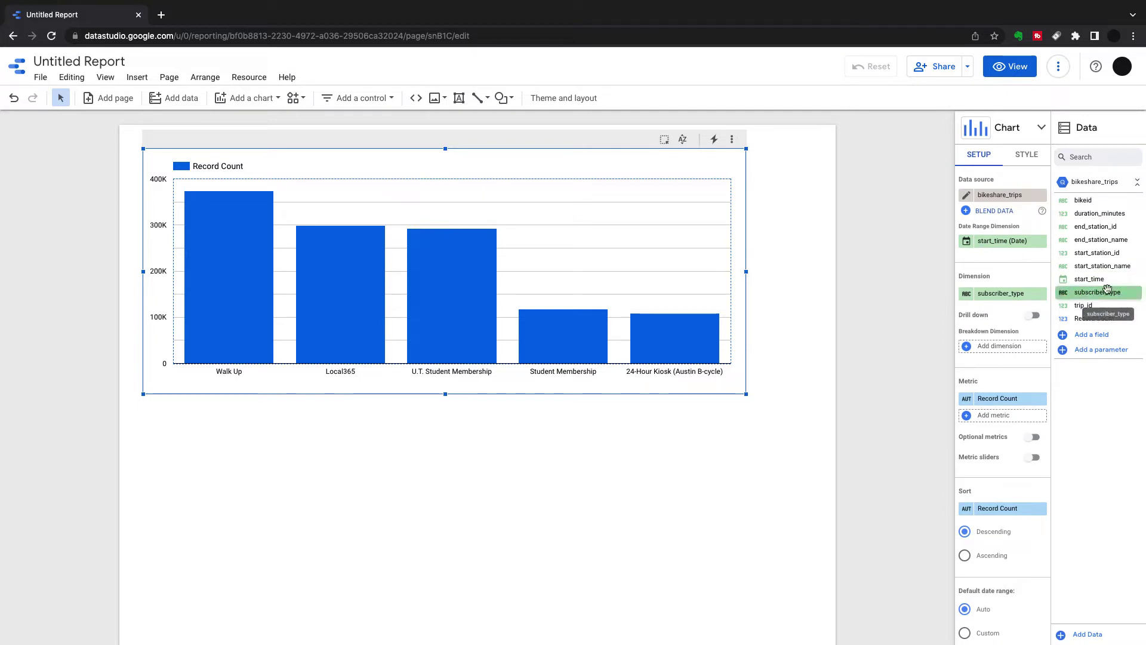
- Add start_time as the breakdown dimension, grouped by Year (2013–2022 bars)
left_click_drag(1088, 280, 1016, 344)
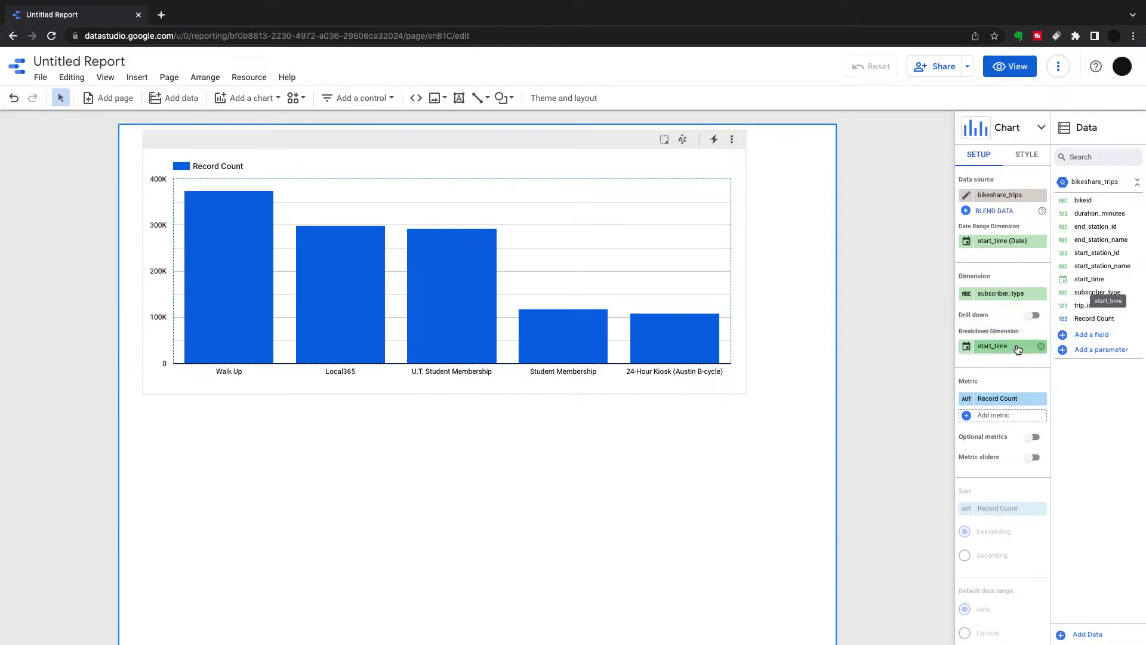
left_click(967, 348)
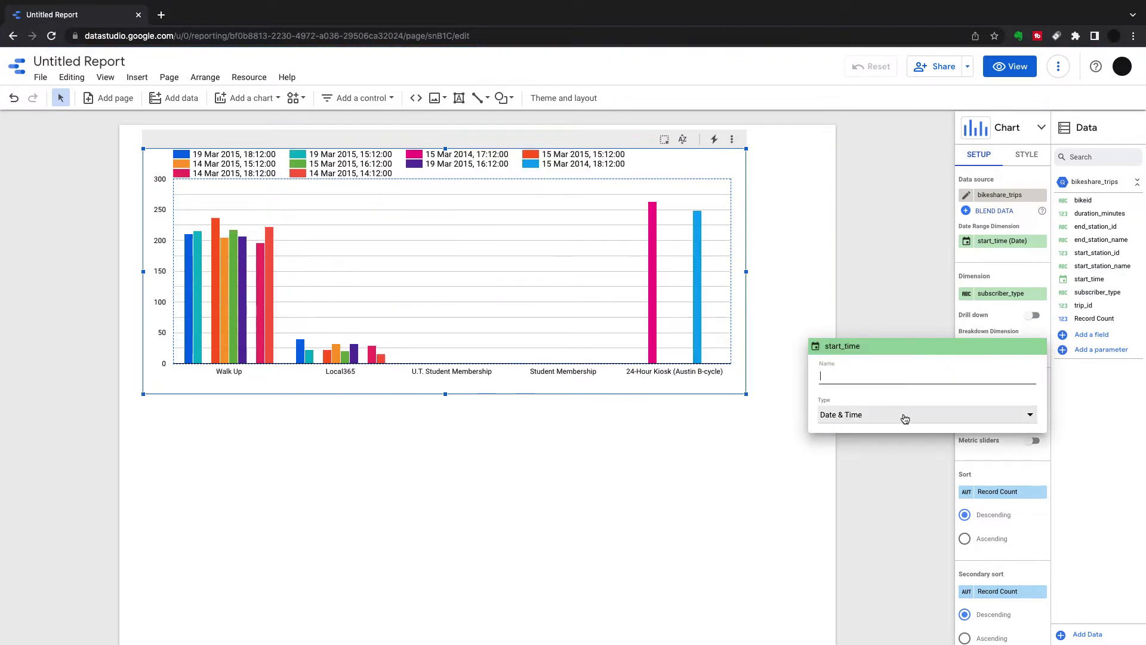
left_click(905, 418)
mouse_move(902, 474)
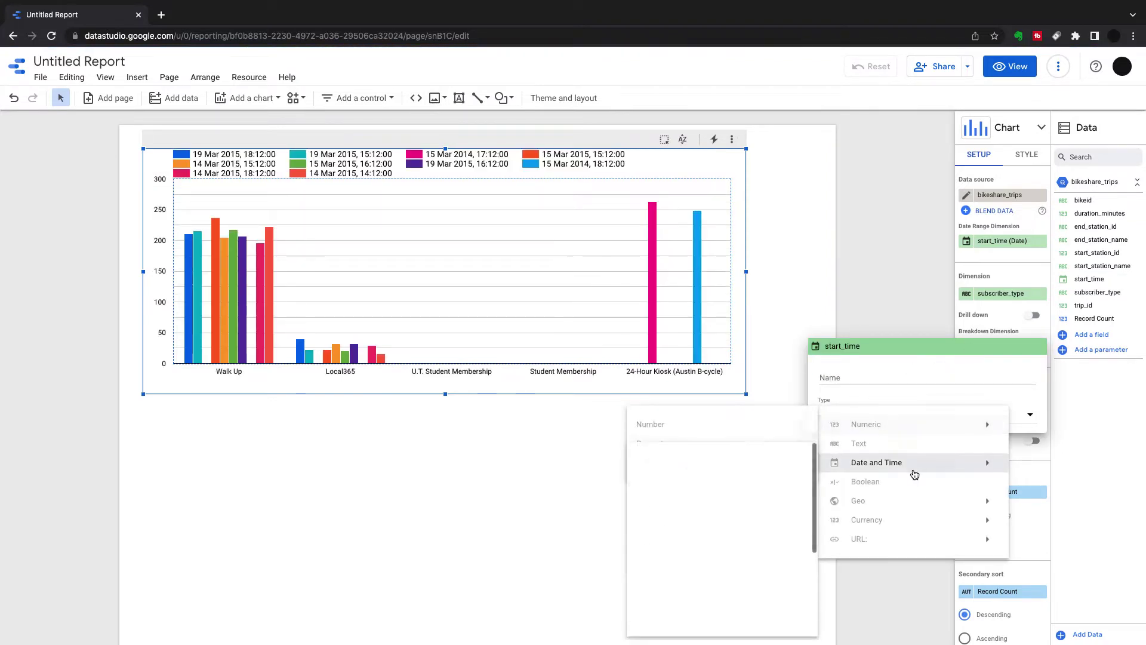
left_click(714, 510)
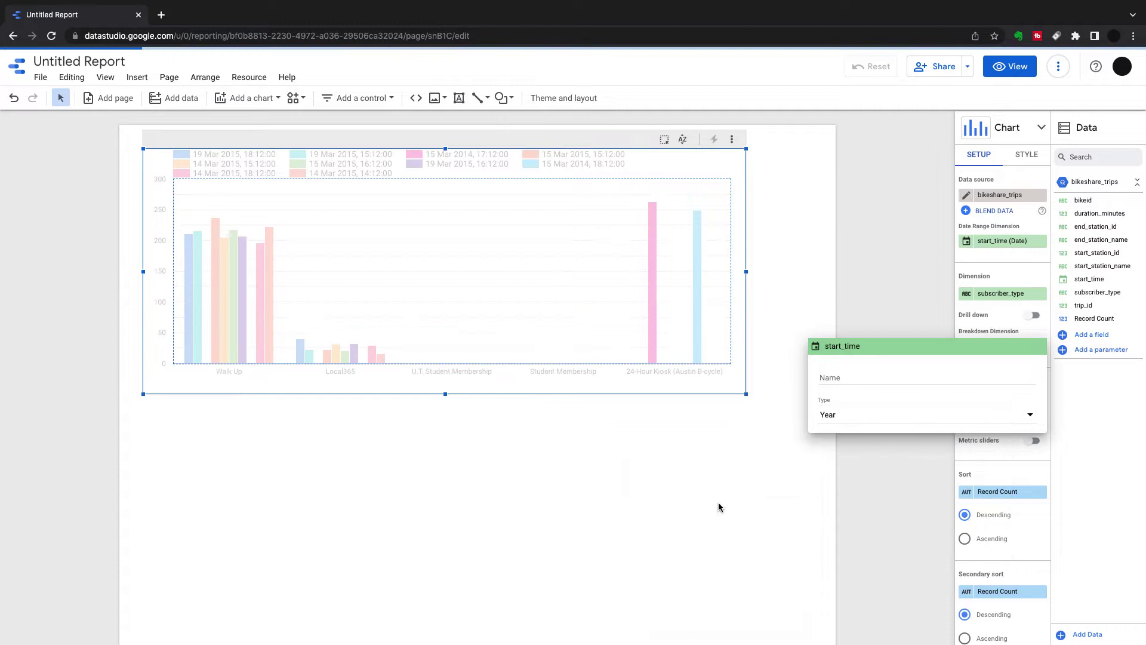
left_click(800, 449)
scroll(939, 389, "down", 5)
scroll(1008, 391, "down", 3)
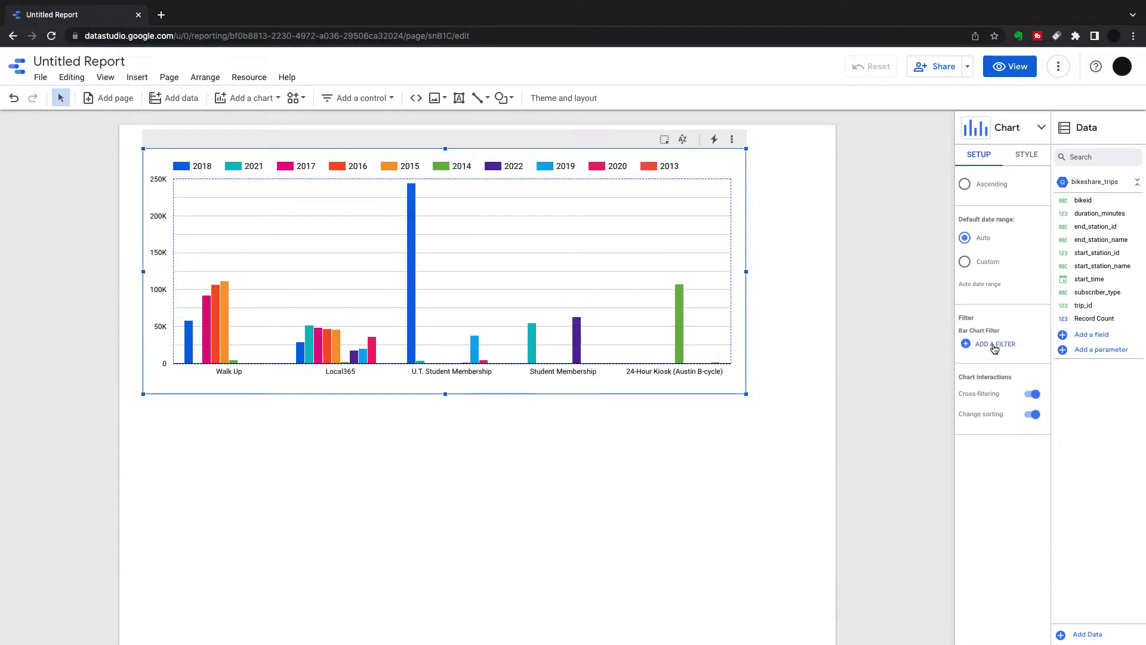
- Create a chart filter on start_time using a between-dates condition
left_click(994, 346)
left_click(236, 421)
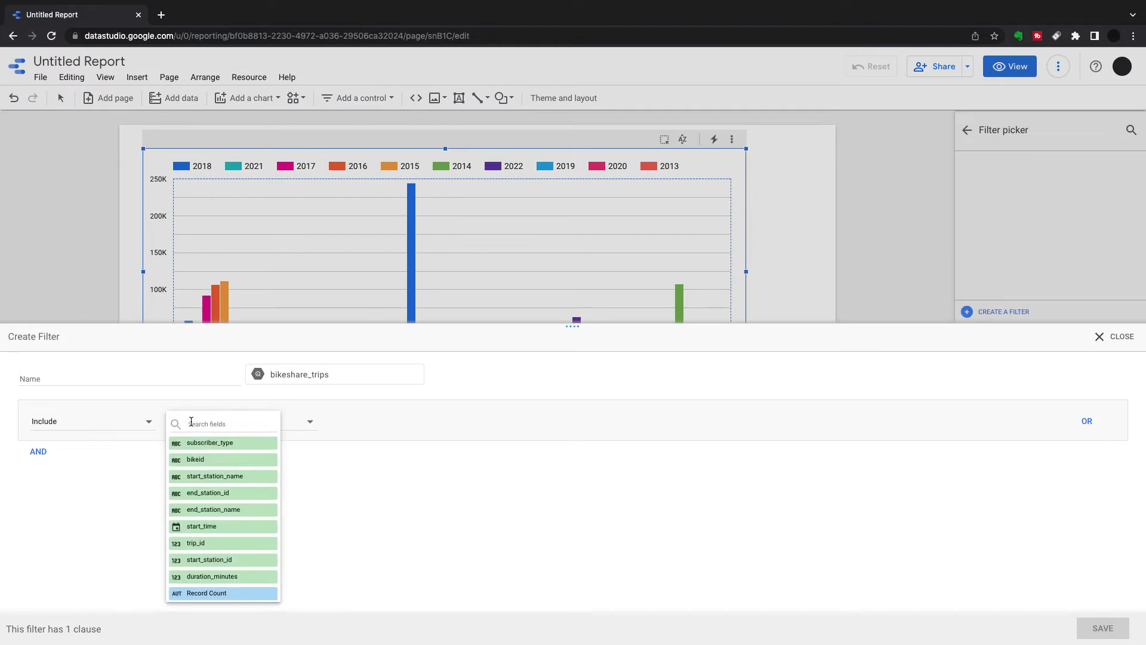
left_click(239, 527)
left_click(448, 422)
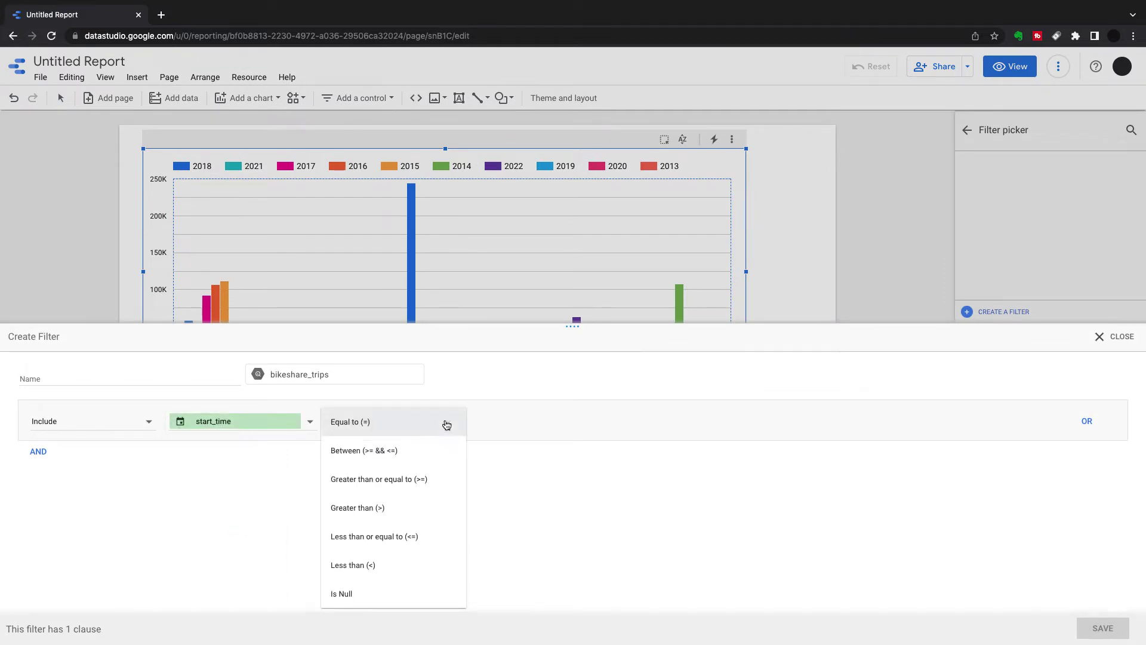
left_click(398, 452)
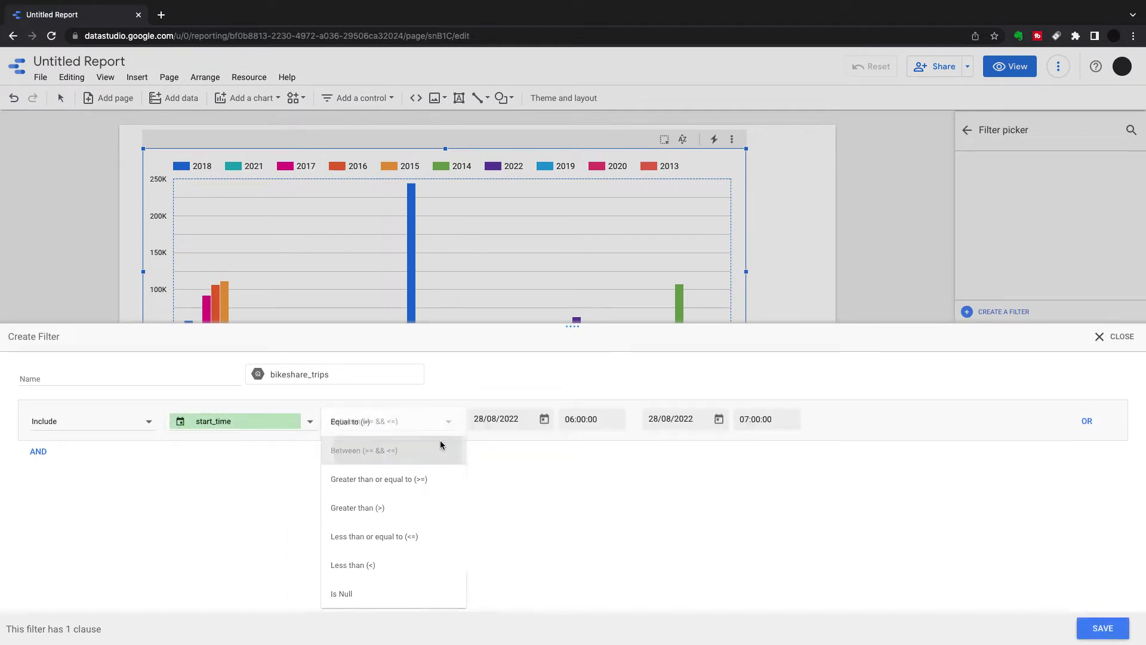
- Set the filter start date to 1 January 2020, save it, and widen the chart
left_click(544, 419)
left_click(524, 222)
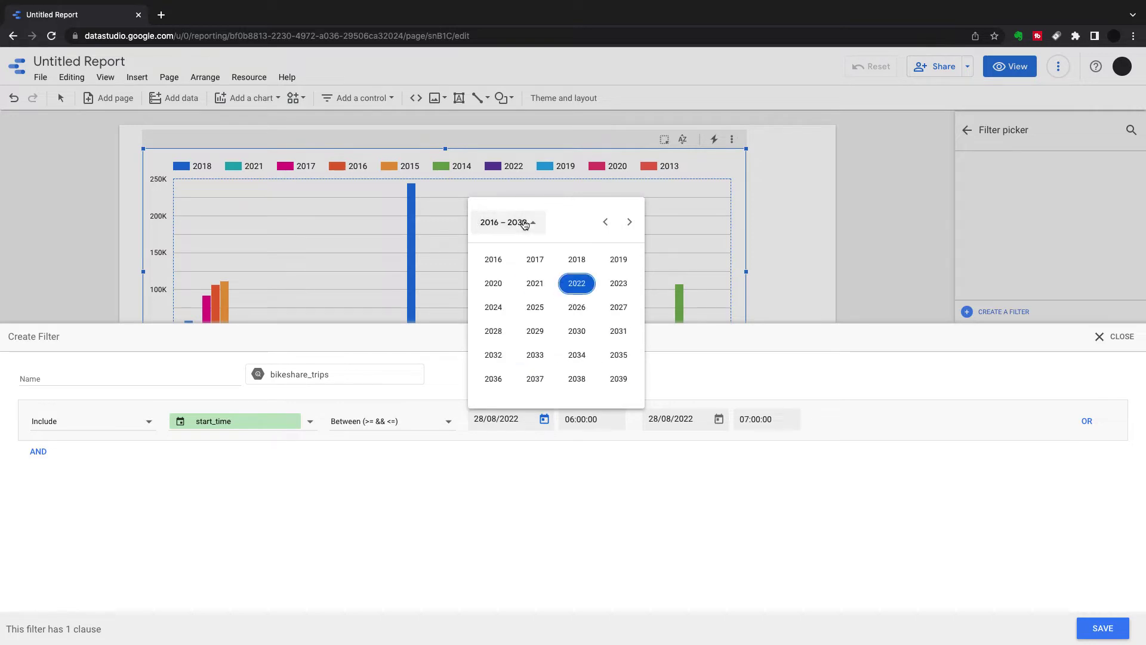
left_click(493, 283)
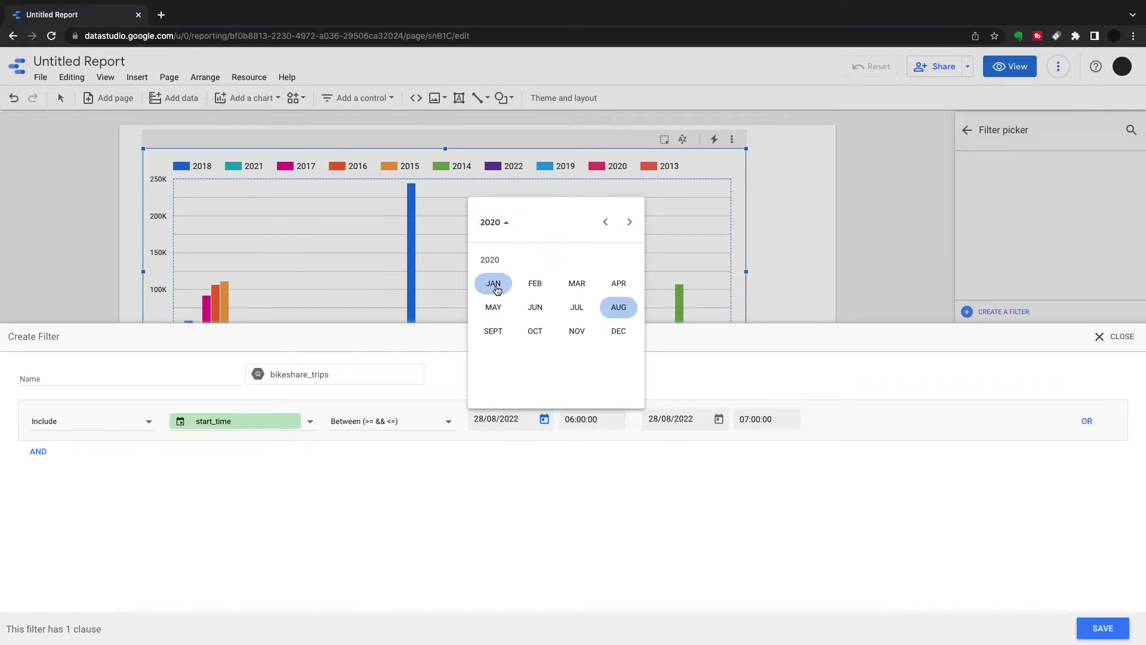
left_click(496, 285)
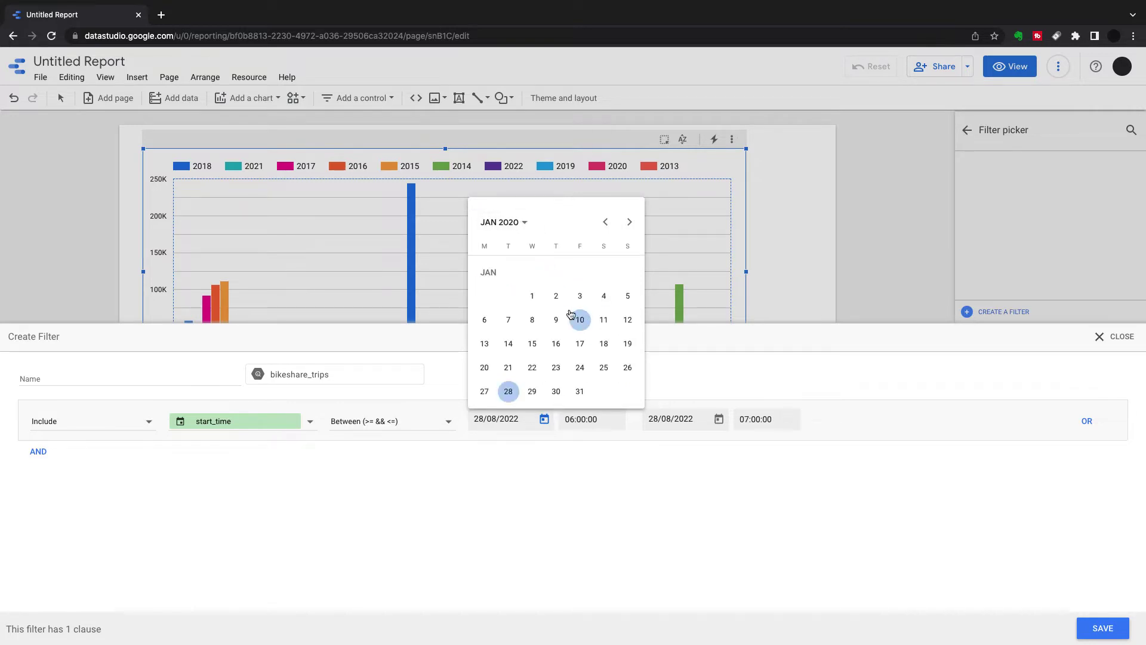
left_click(533, 296)
left_click(1102, 628)
left_click_drag(746, 395, 807, 404)
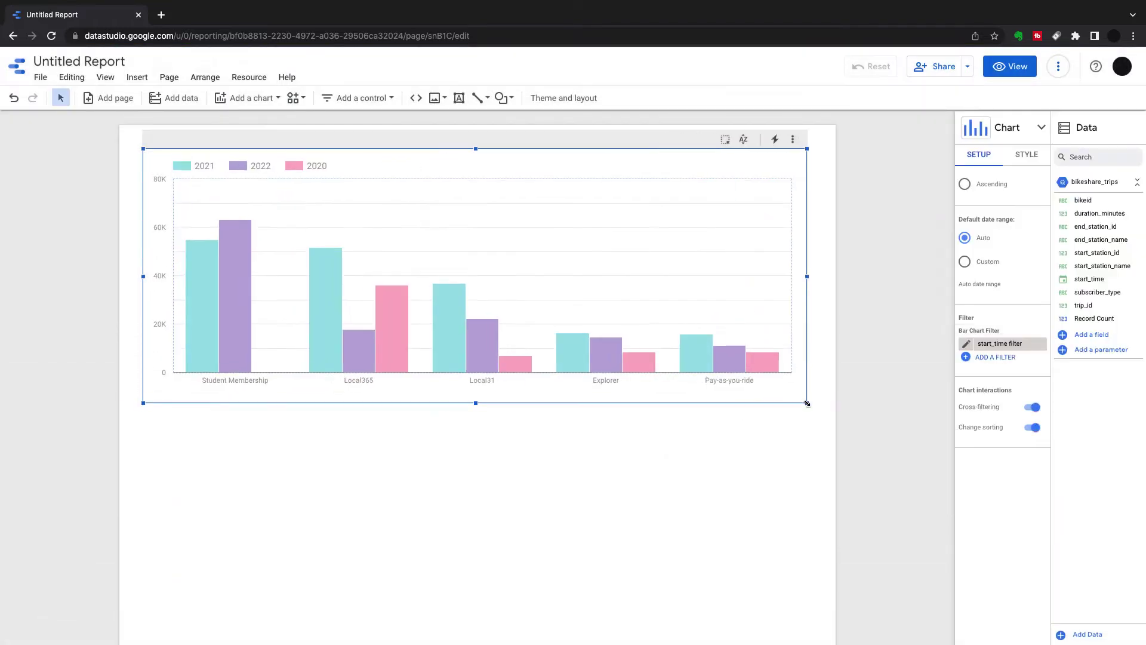
- Add a new column chart below the first, stretched to page width
left_click(276, 98)
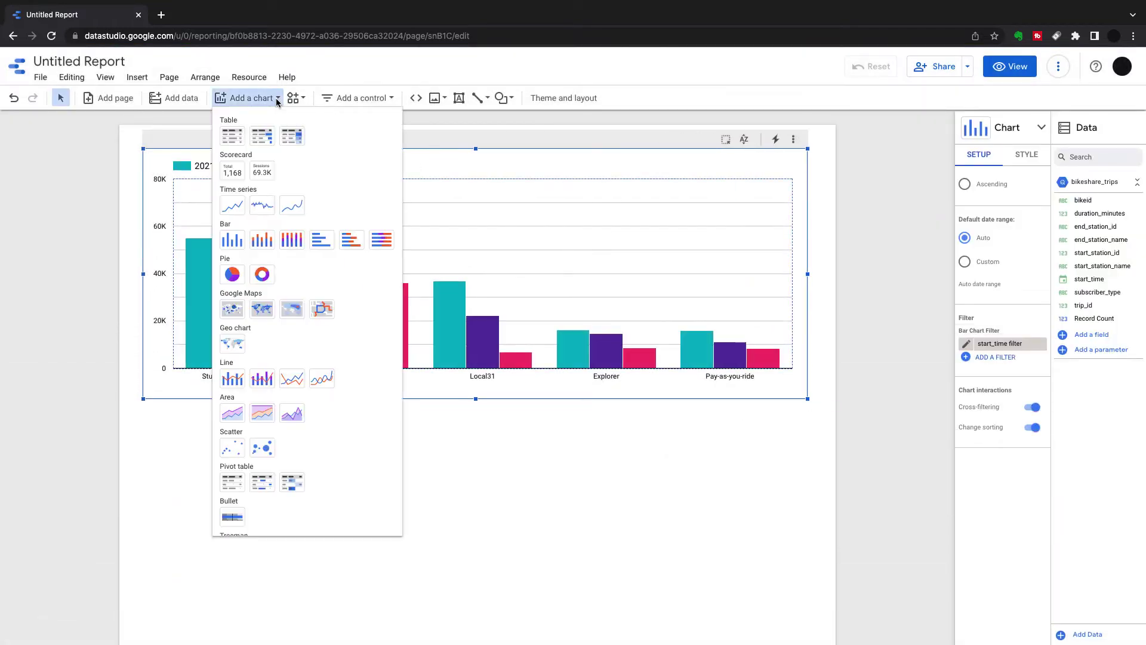
left_click(232, 240)
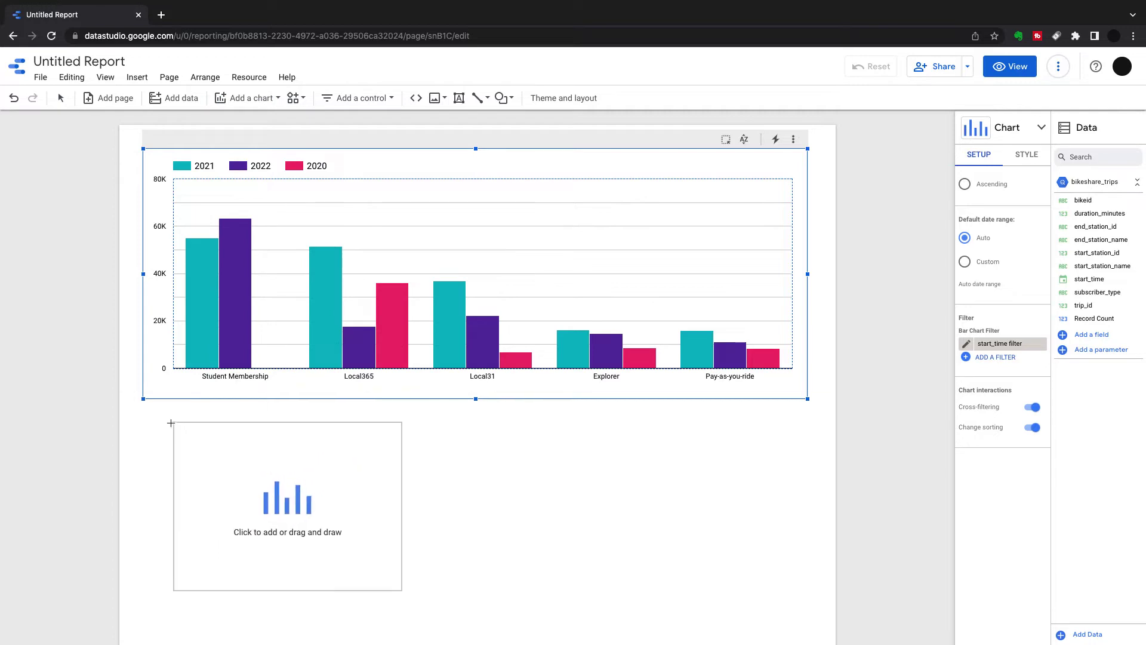
left_click(142, 415)
left_click_drag(384, 588, 796, 622)
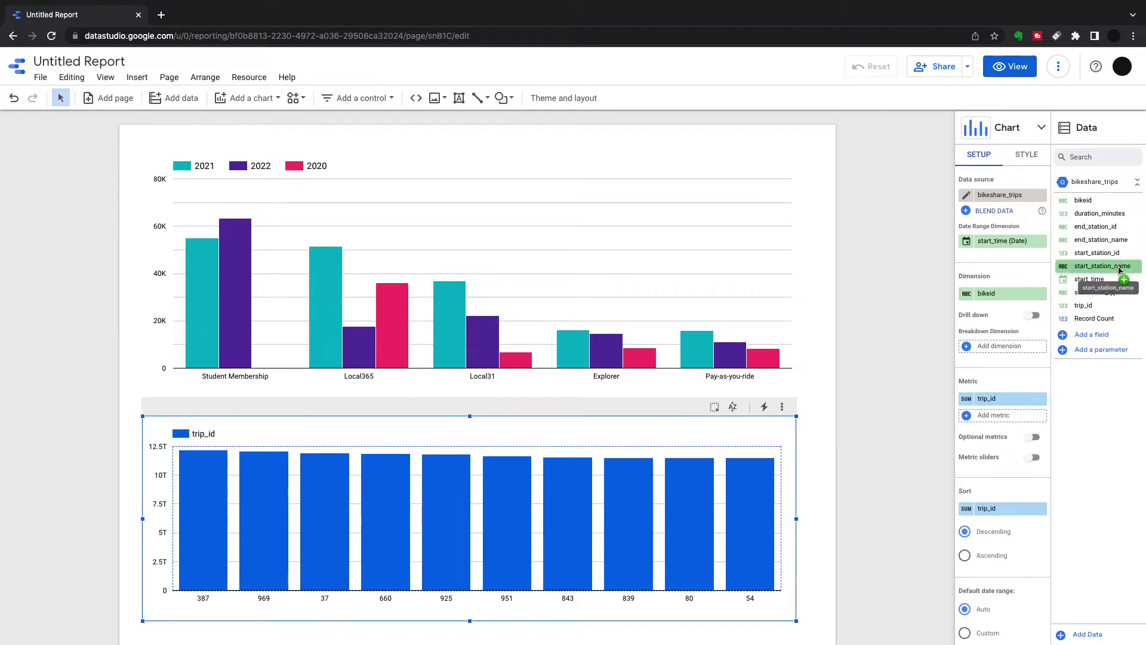
- Chart Record Count by start_station_name with data labels and 5 bars
left_click_drag(1104, 266, 1024, 299)
left_click_drag(1094, 318, 1018, 395)
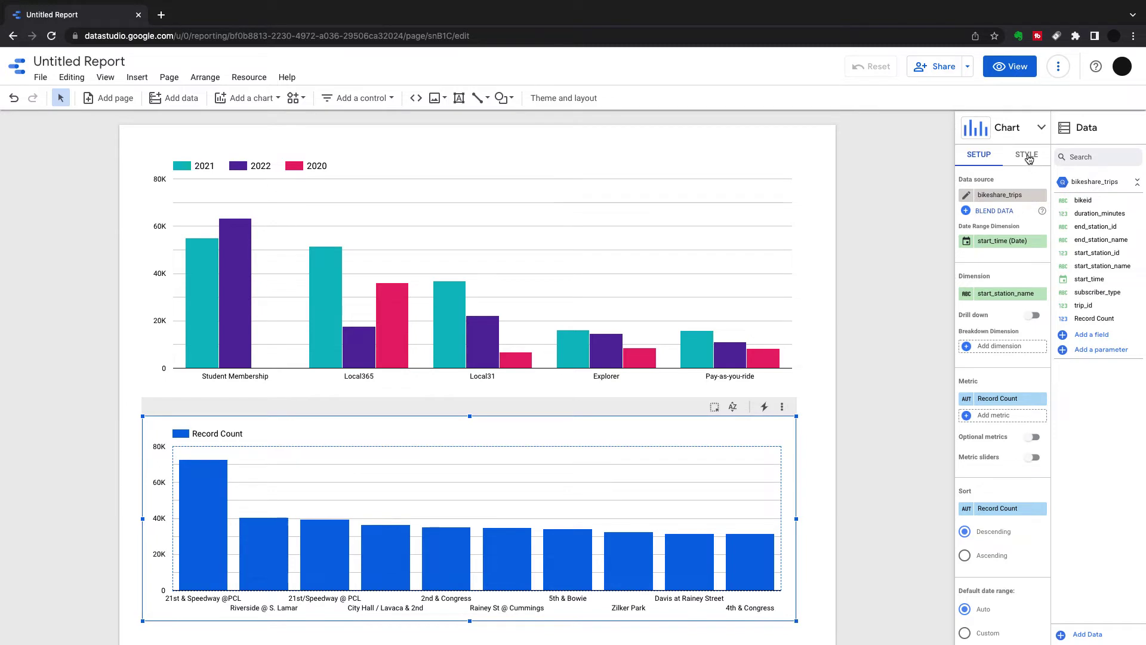
left_click(1027, 155)
left_click(965, 253)
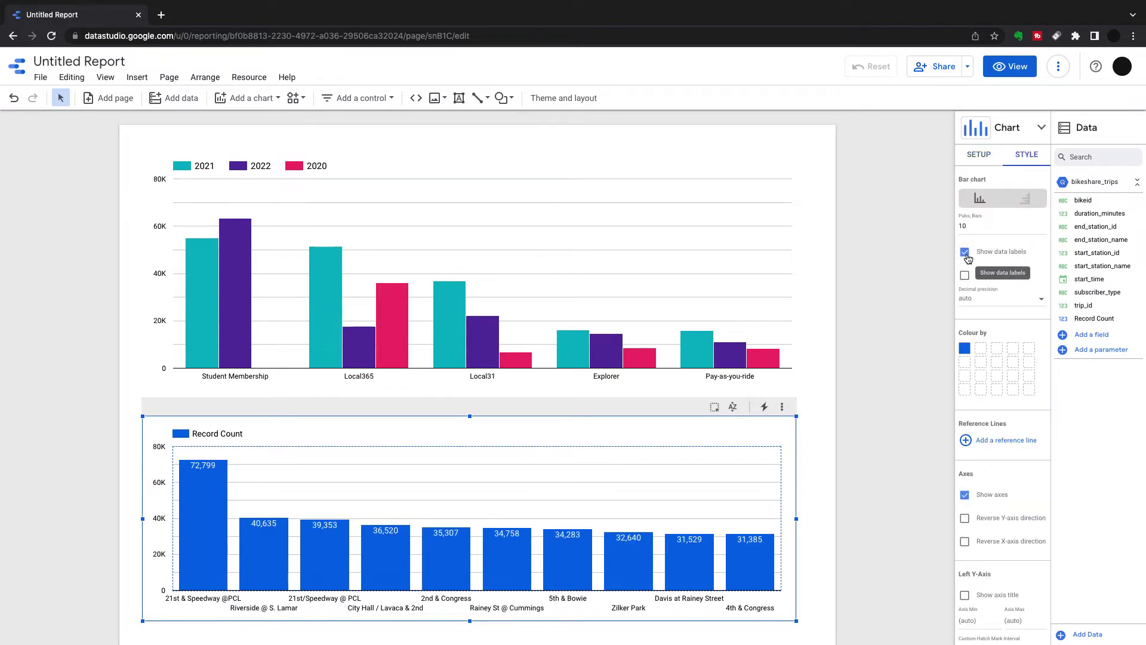
double_click(972, 226)
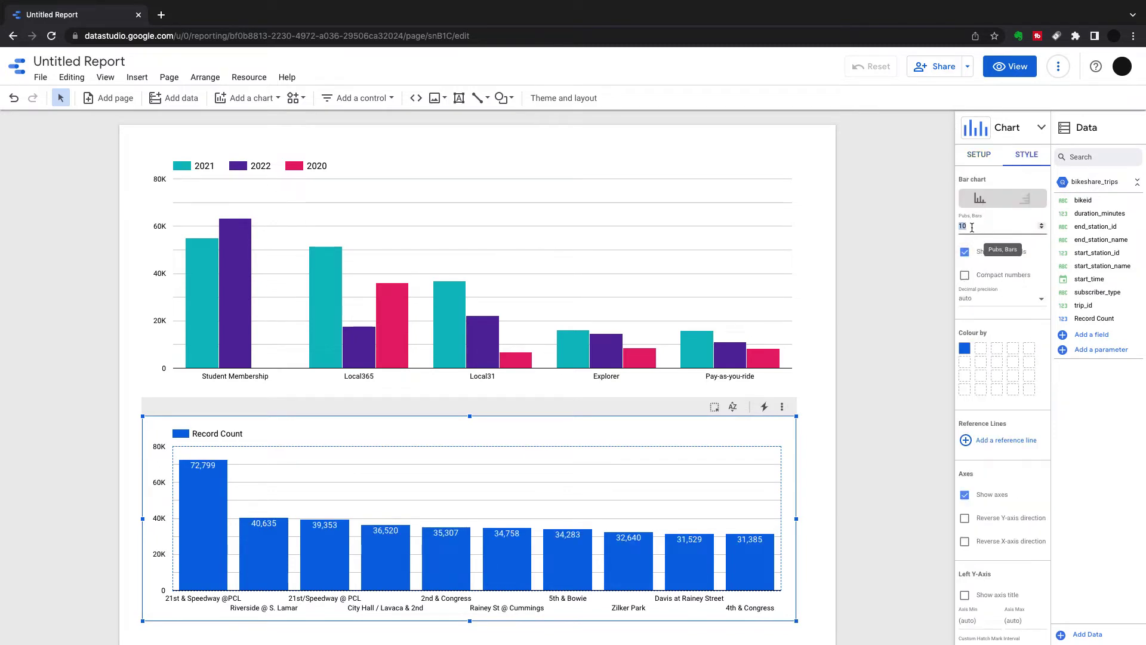
type("5")
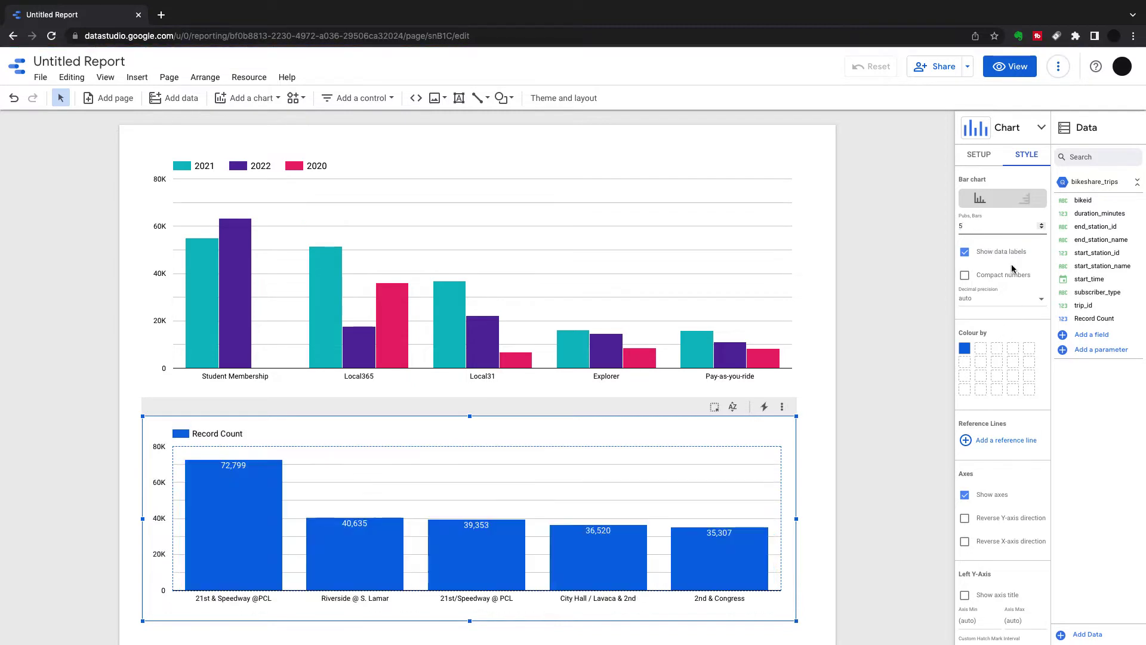
left_click(983, 156)
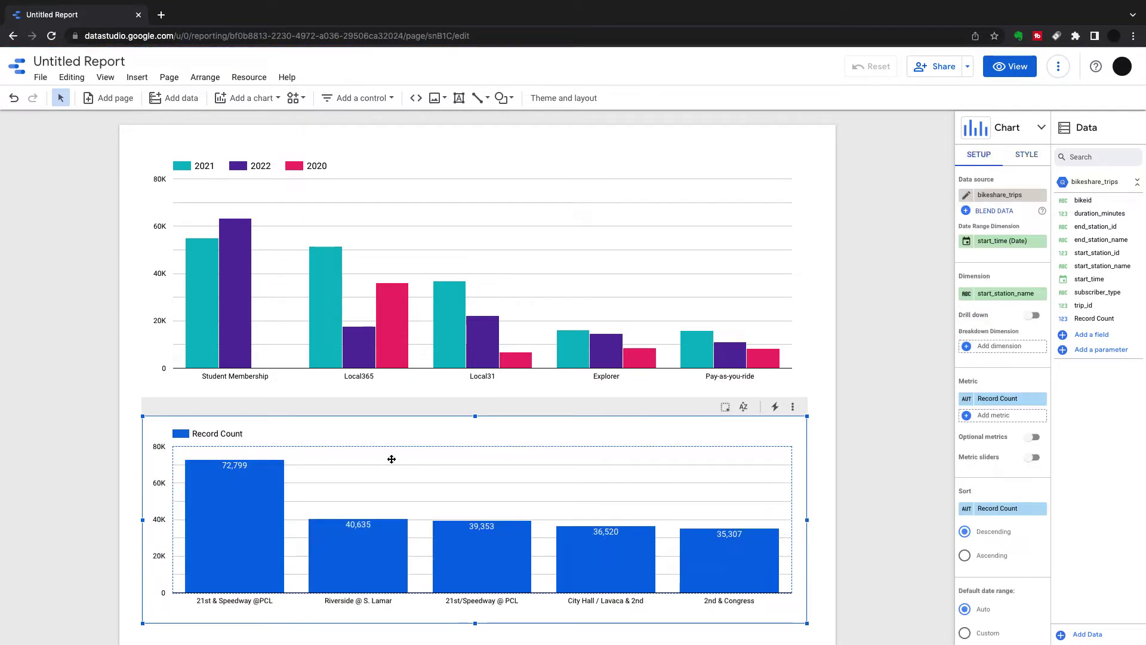
- Test cross-filtering by Student Membership 2022 and 2021, then clear it
left_click(245, 330)
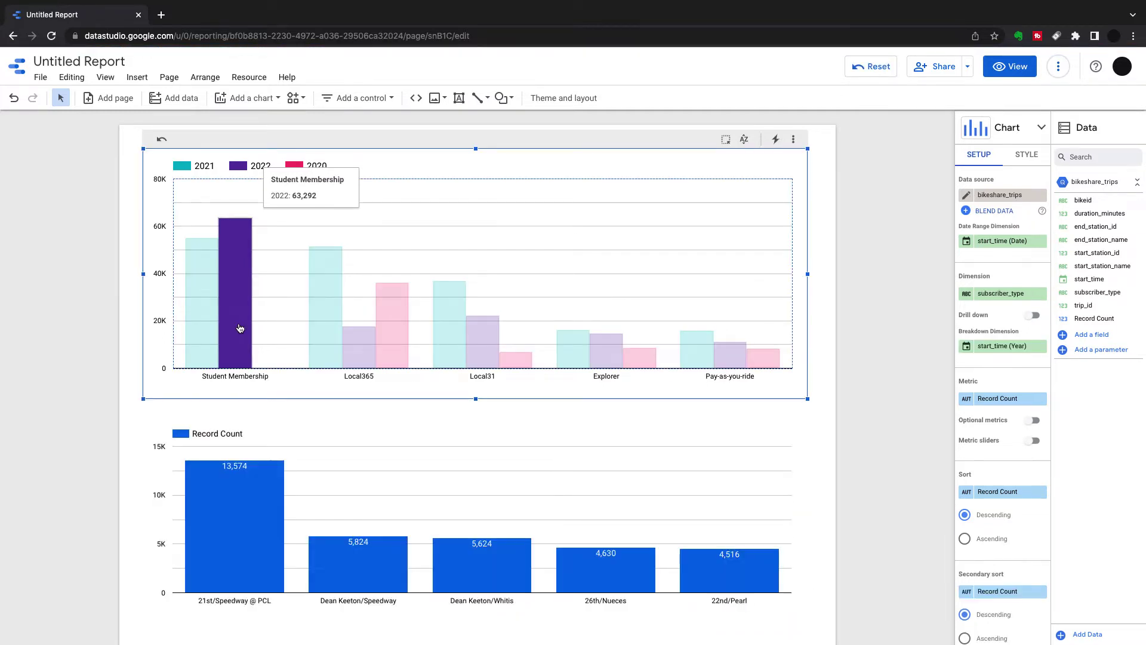
left_click(204, 326)
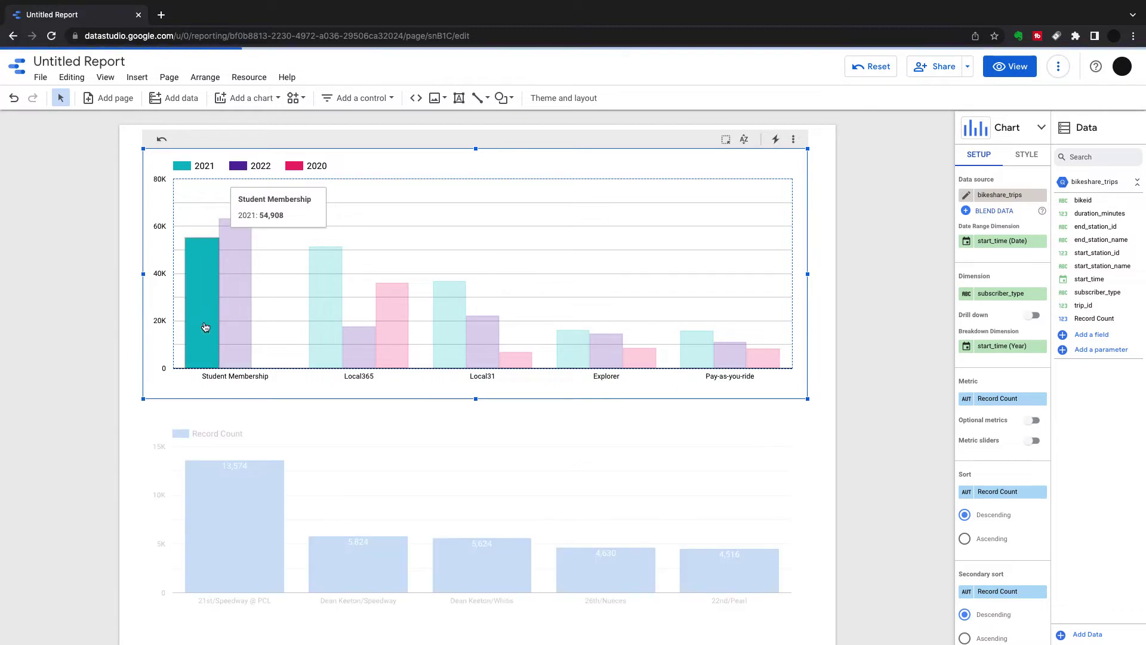
left_click(205, 327)
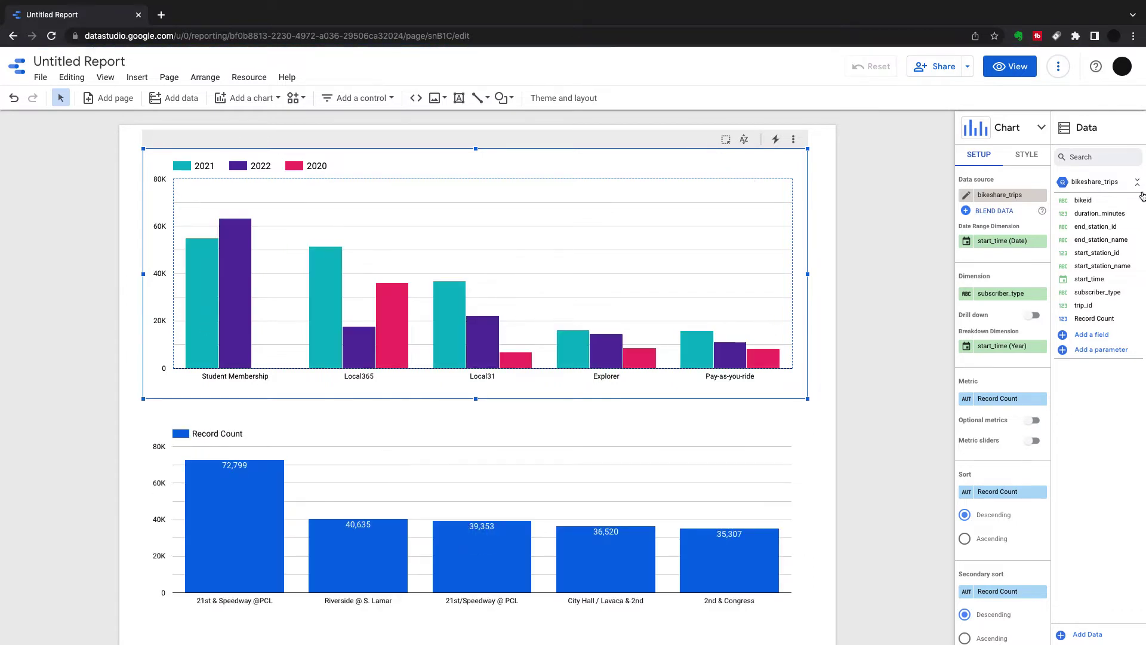
- Make the top chart horizontal 100% stacked bars with 5 bars and data labels
left_click(1041, 129)
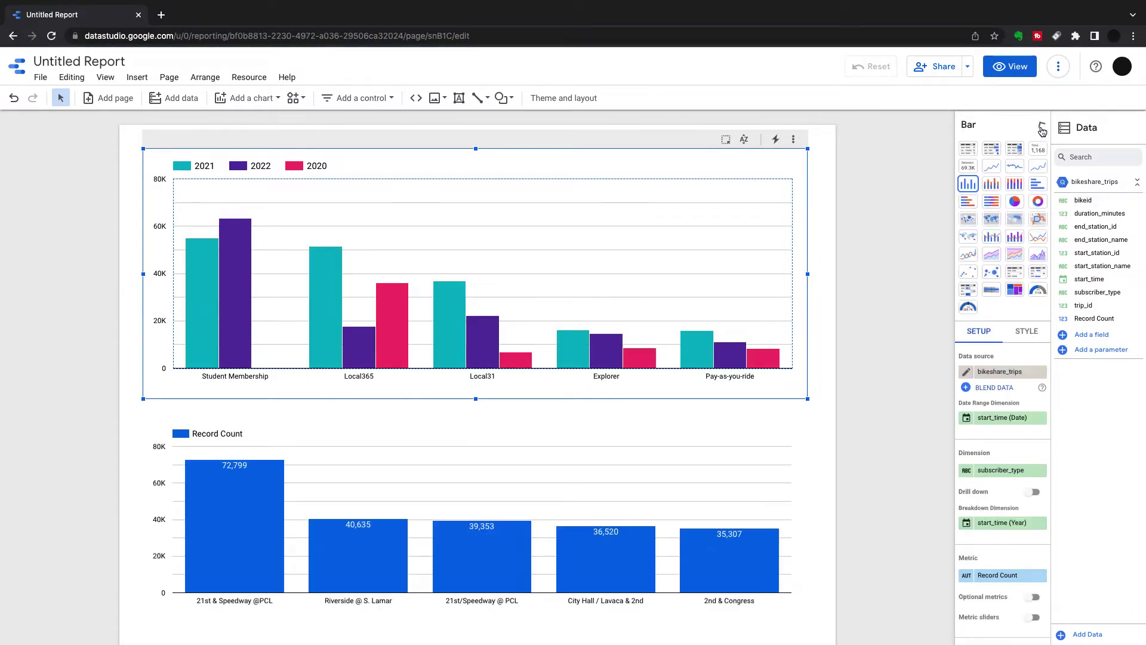
left_click(992, 185)
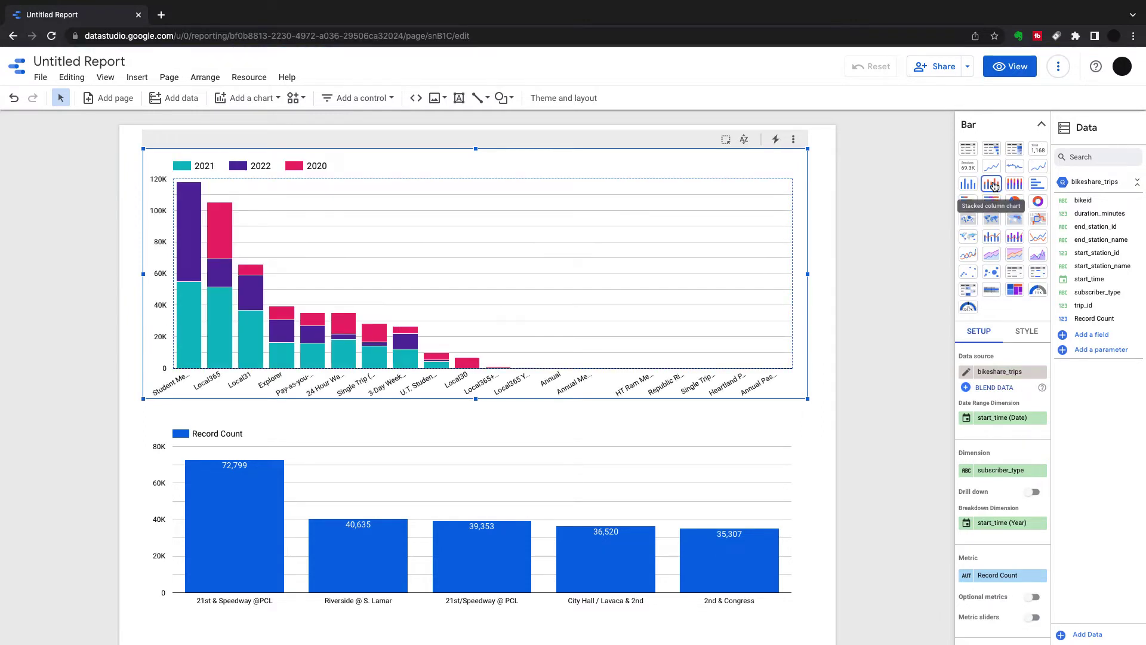
left_click(1031, 334)
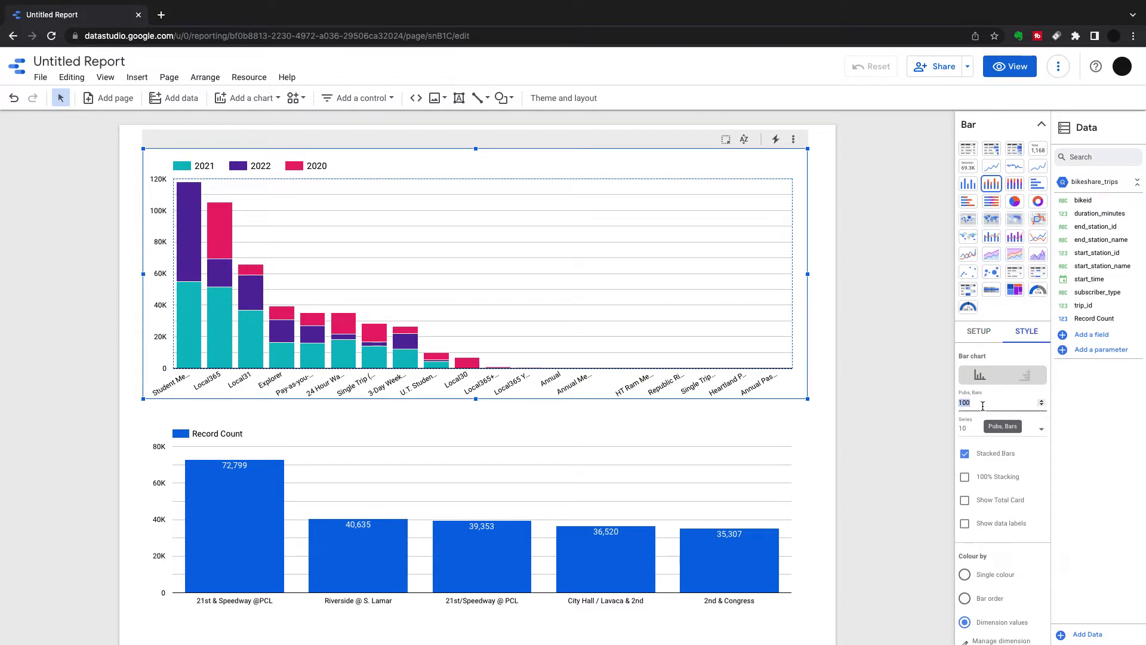
type("5")
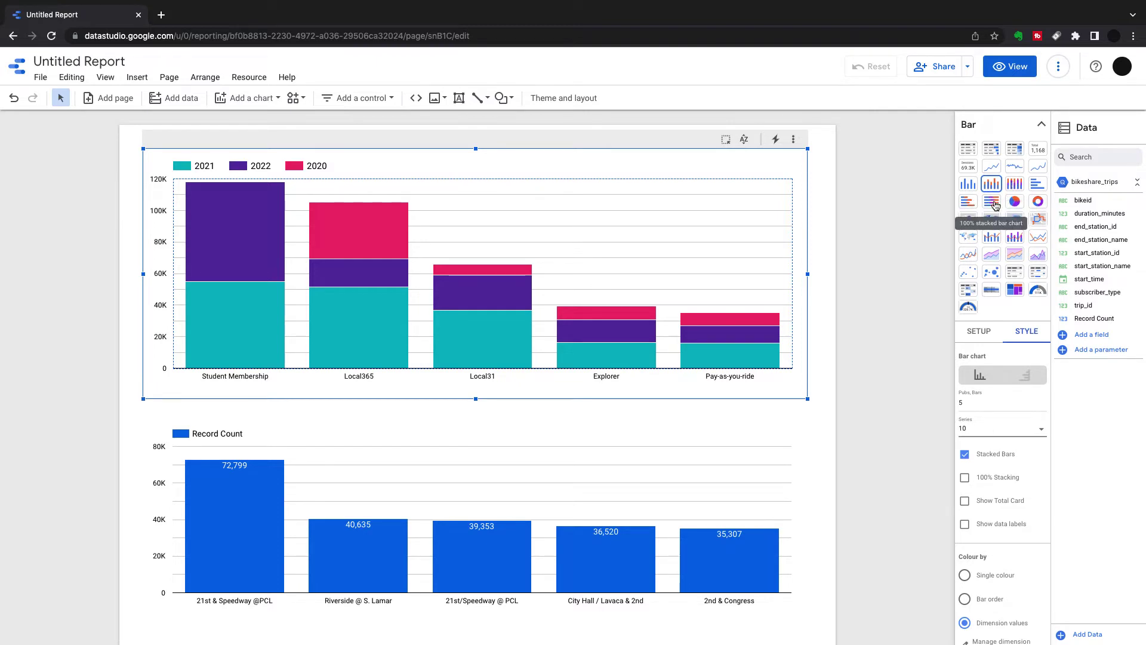
left_click(965, 478)
left_click(964, 523)
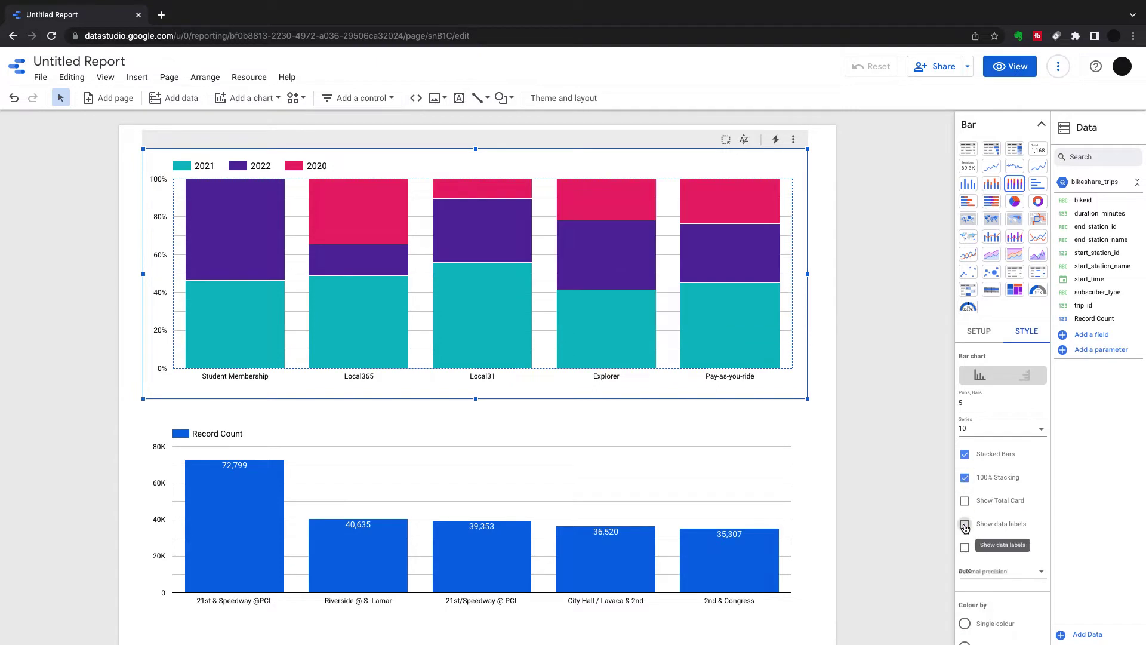
left_click(1027, 376)
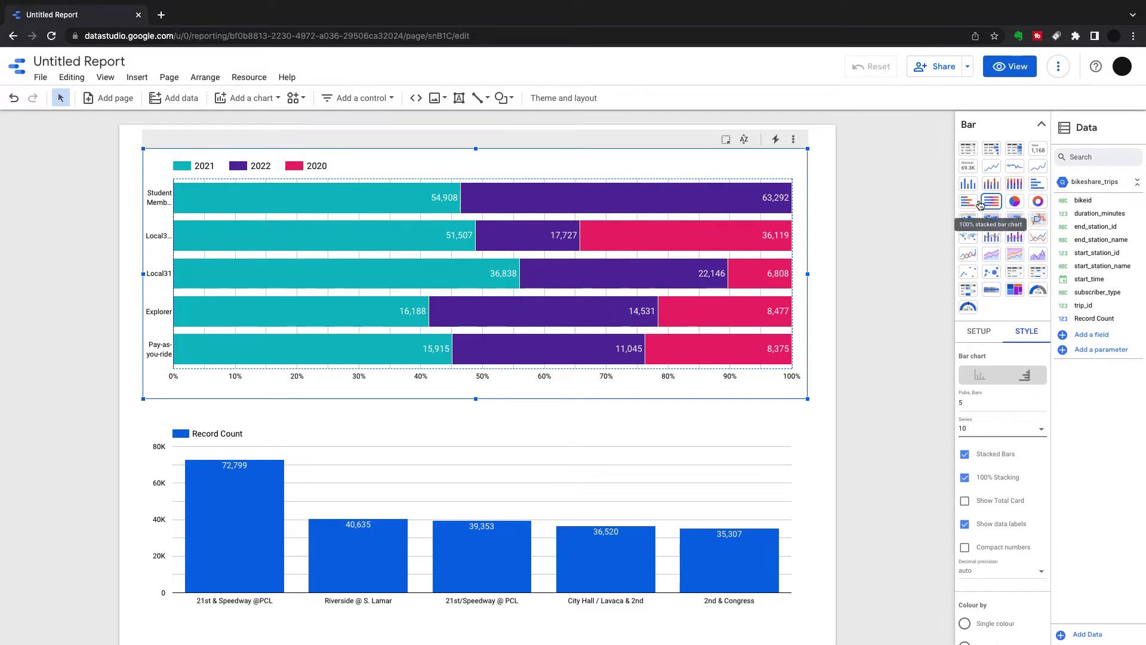
- Switch the top chart to grouped horizontal bars limited to 5
left_click(983, 380)
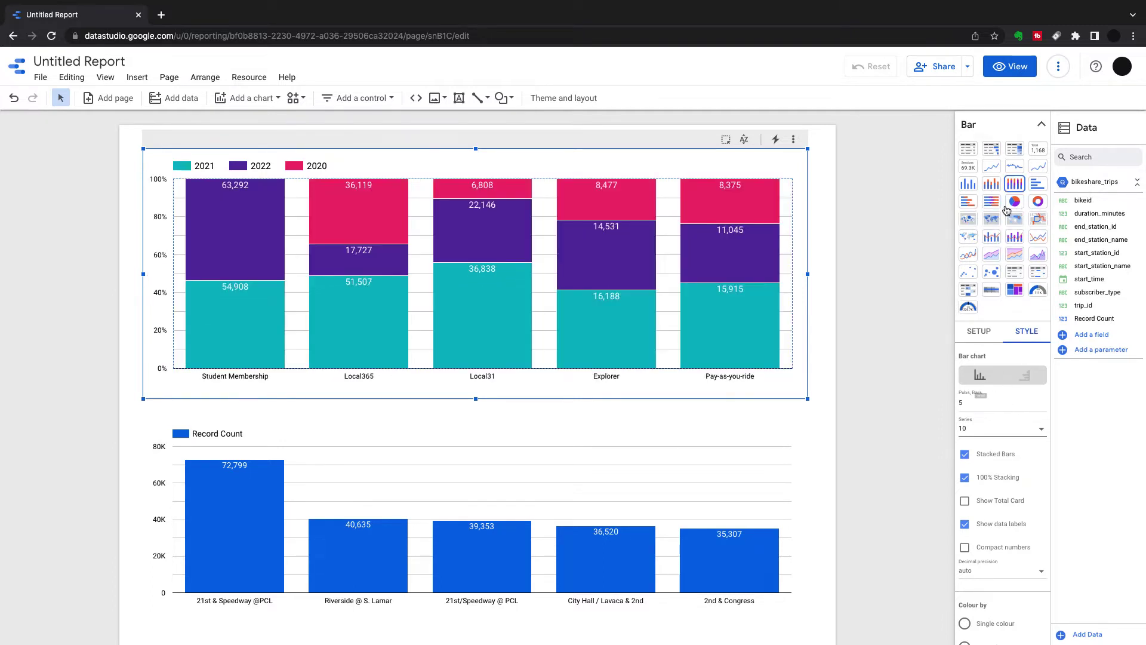
left_click(1039, 186)
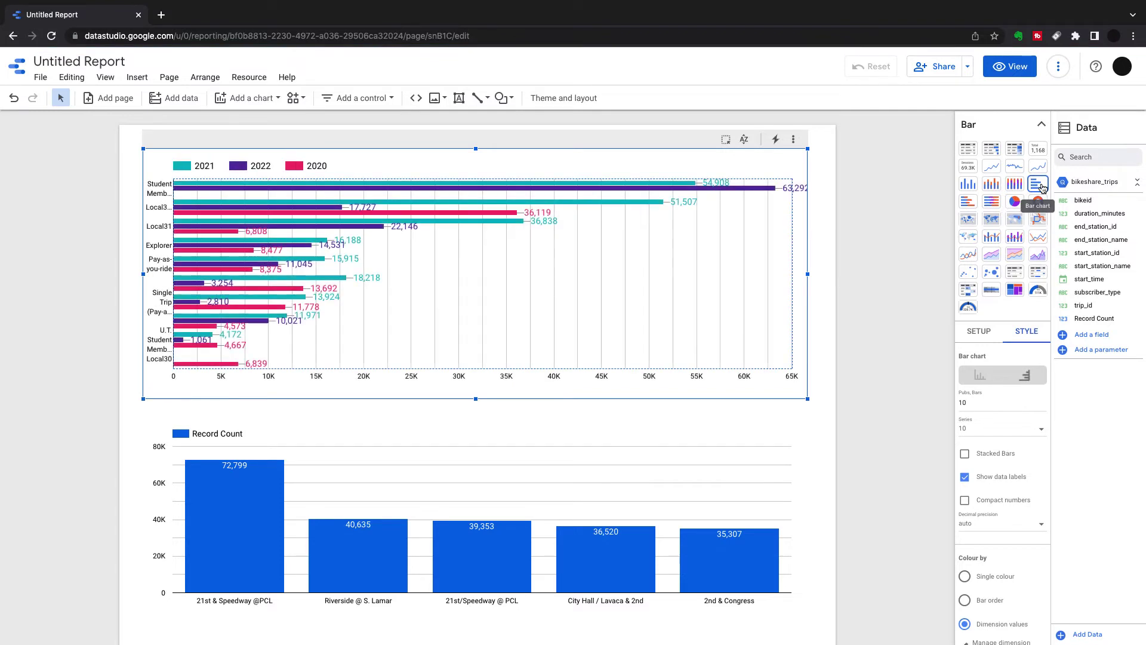
double_click(971, 404)
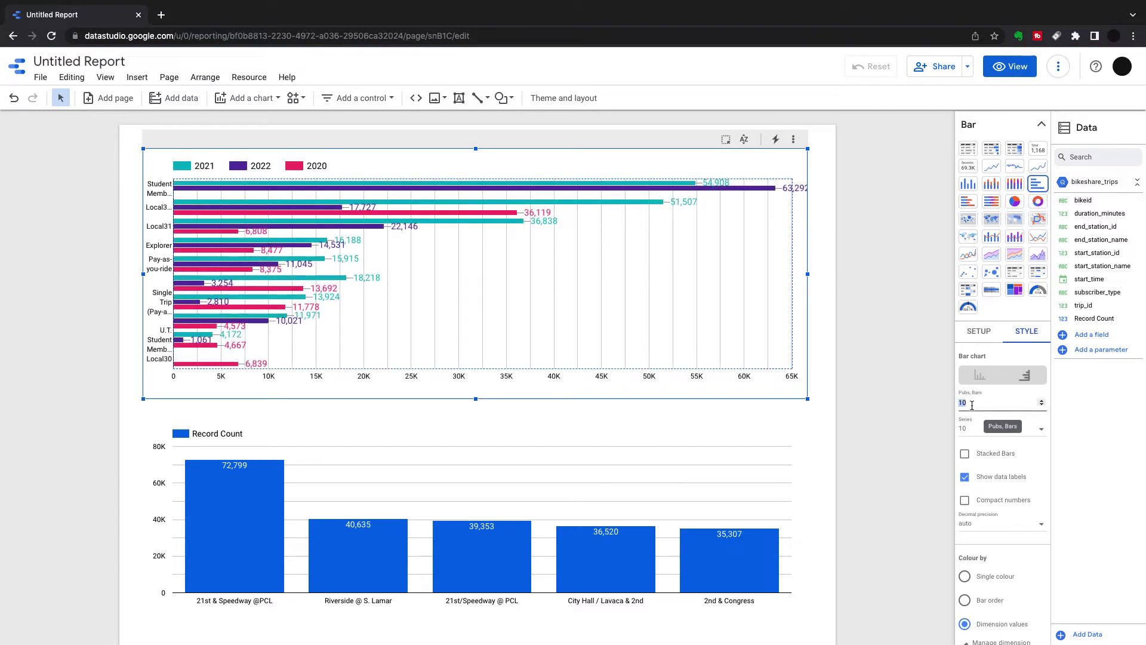
type("5")
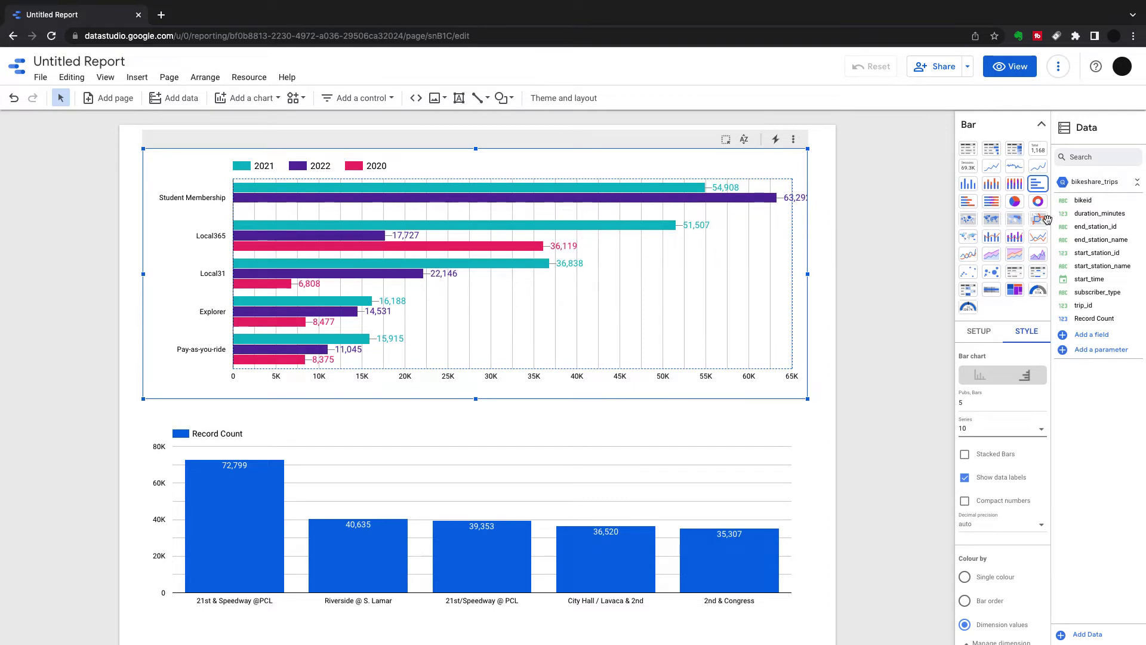
- Use horizontal 100% stacked bars with 5 bars, cross-filtered by Pay-as-you-ride 2022
left_click(970, 204)
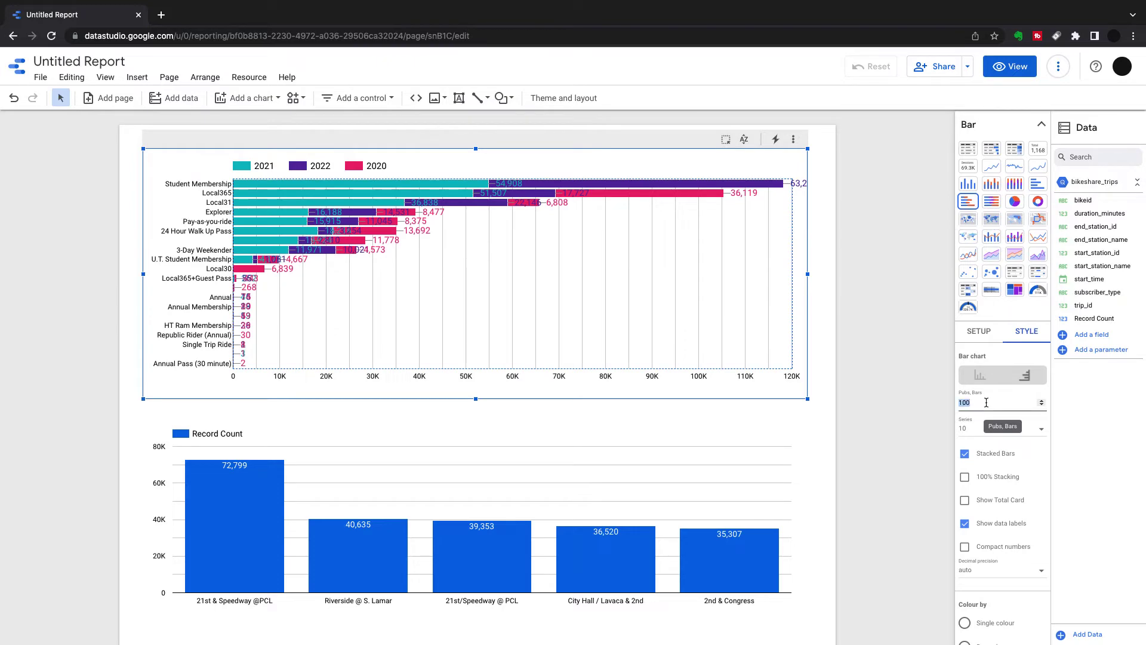
type("5")
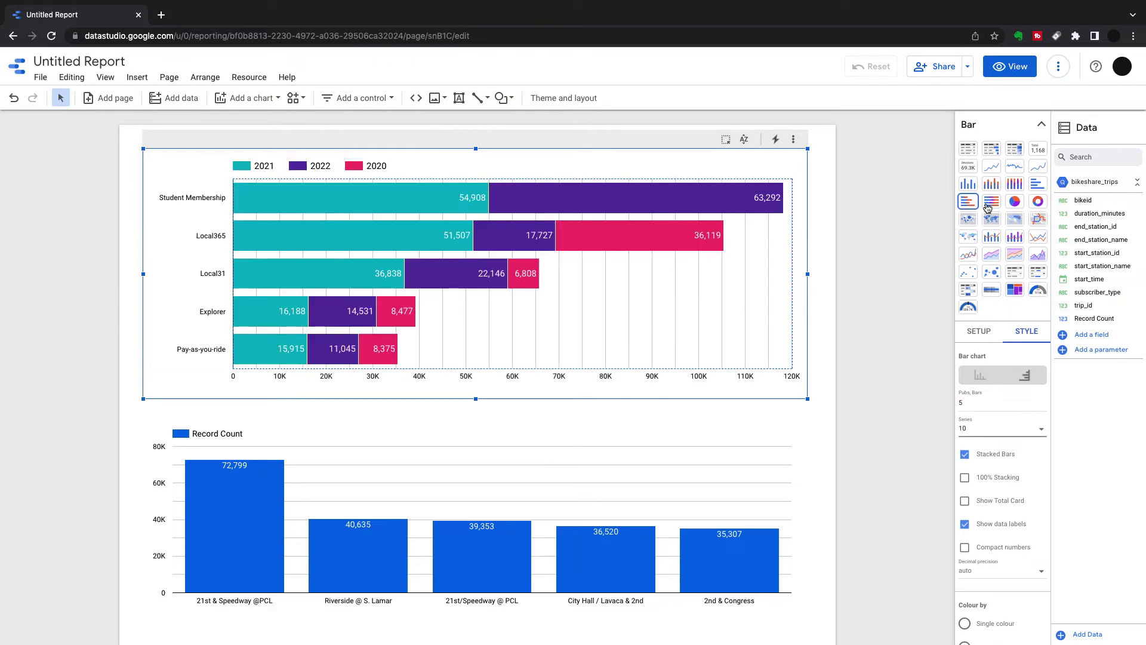
left_click(992, 205)
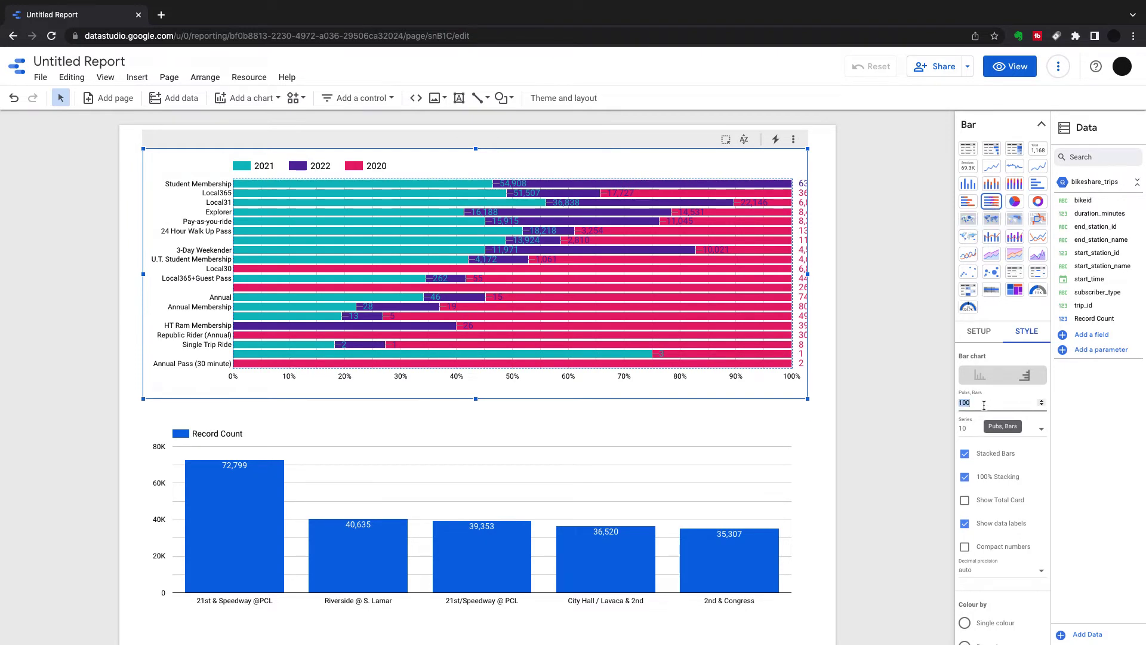
type("5")
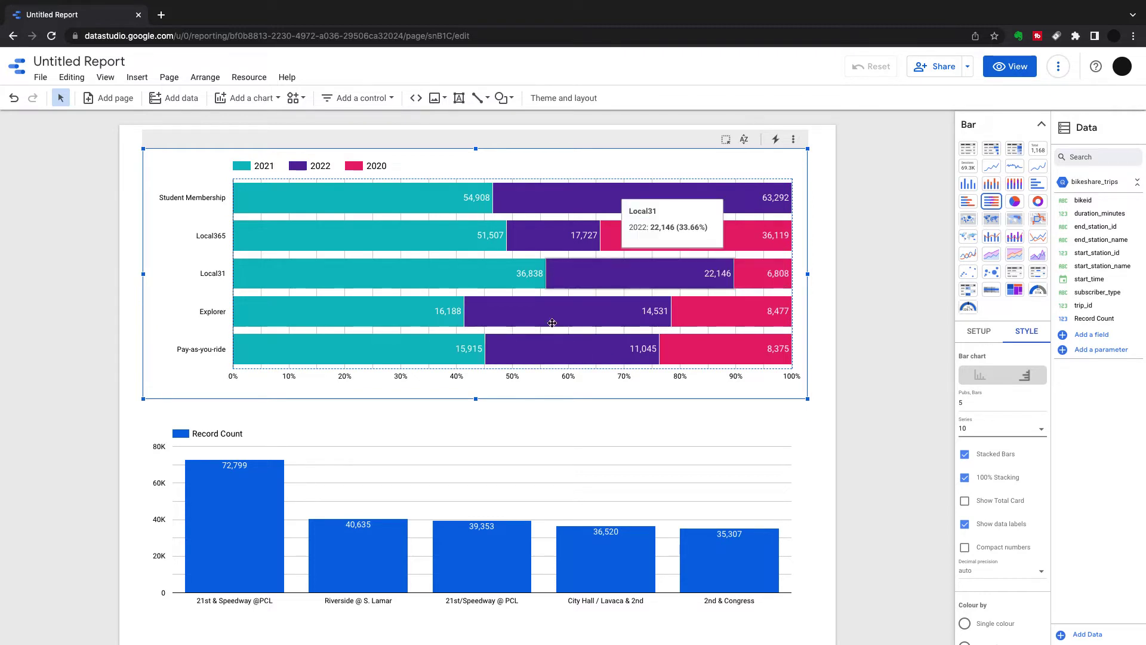
left_click(577, 361)
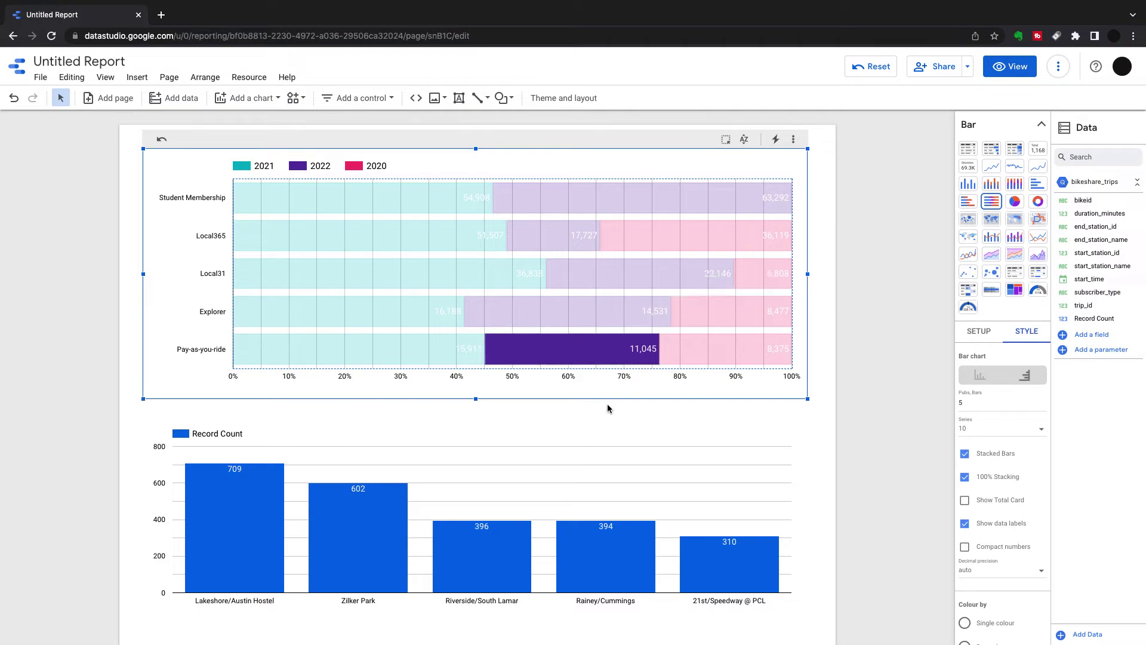
left_click(593, 430)
- Turn on drill-down with start_station_name and end_station_name as deeper levels
left_click(785, 353)
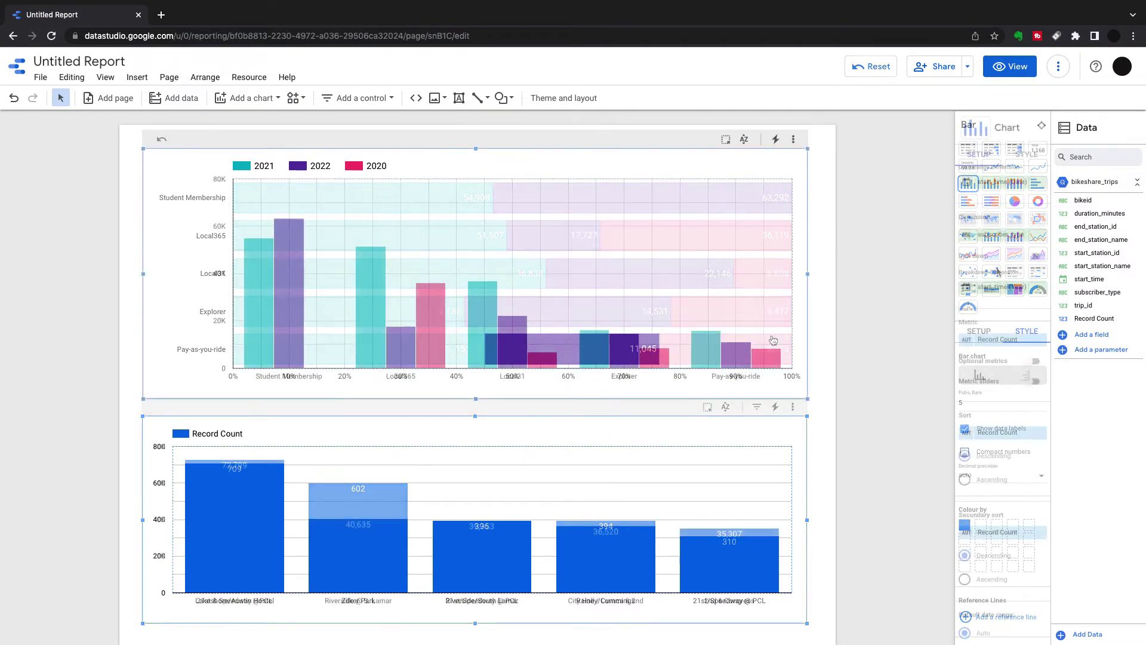
left_click(1032, 257)
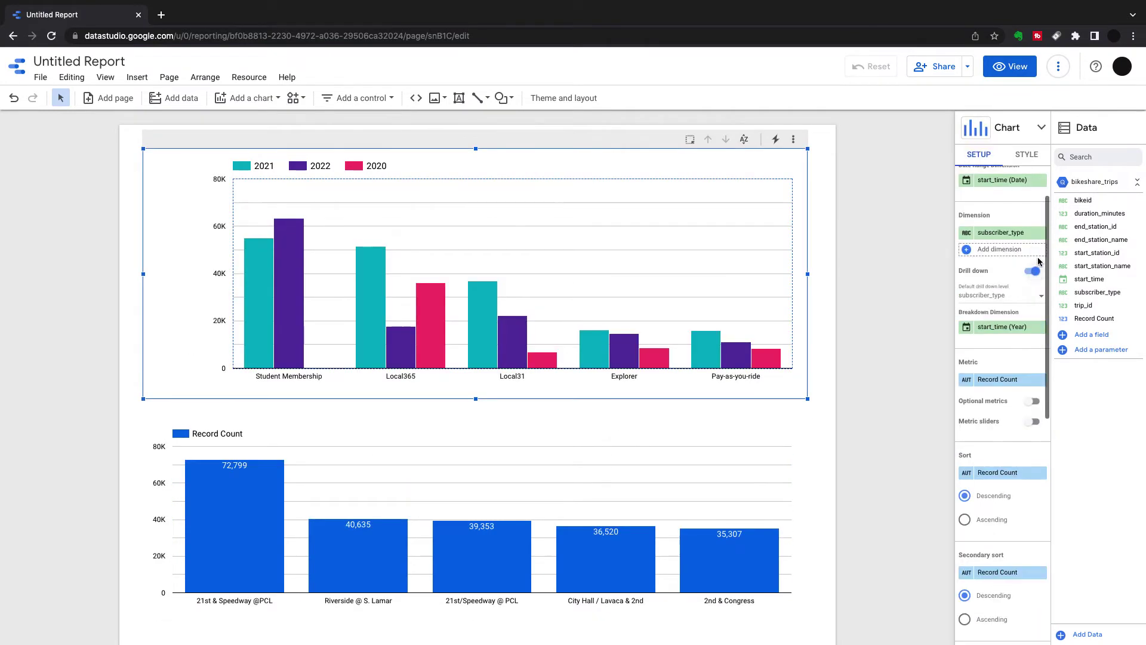
left_click_drag(1083, 269, 1015, 250)
left_click_drag(1083, 239, 1015, 264)
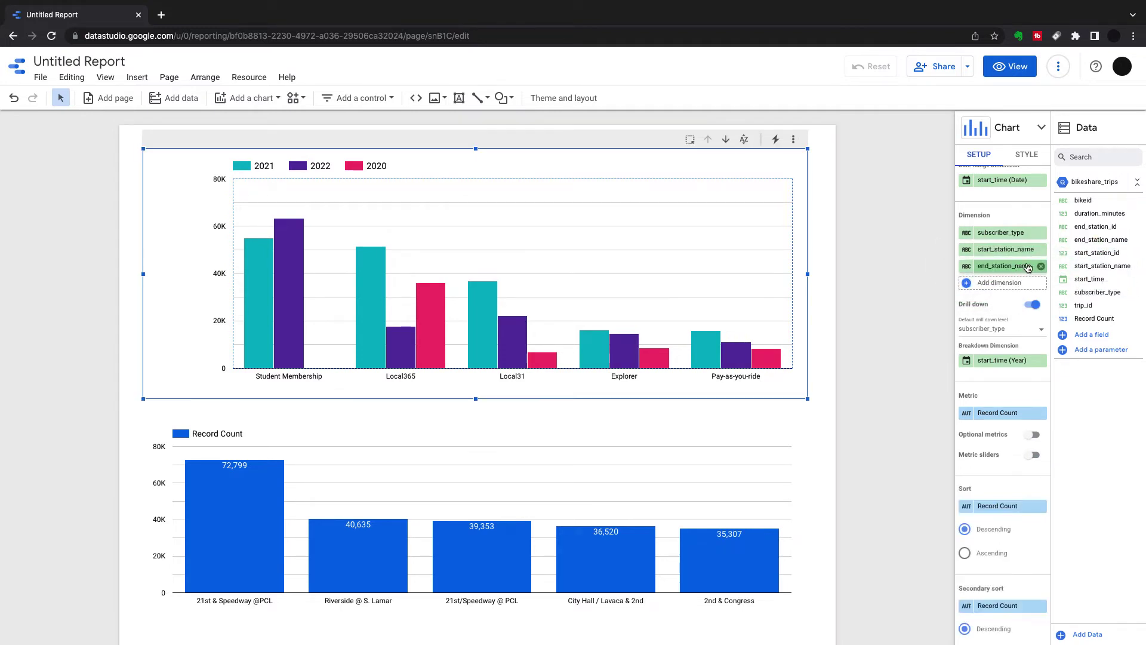
- Drill into start stations, then into end stations for 21st/Speedway @ PCL
right_click(366, 291)
mouse_move(388, 413)
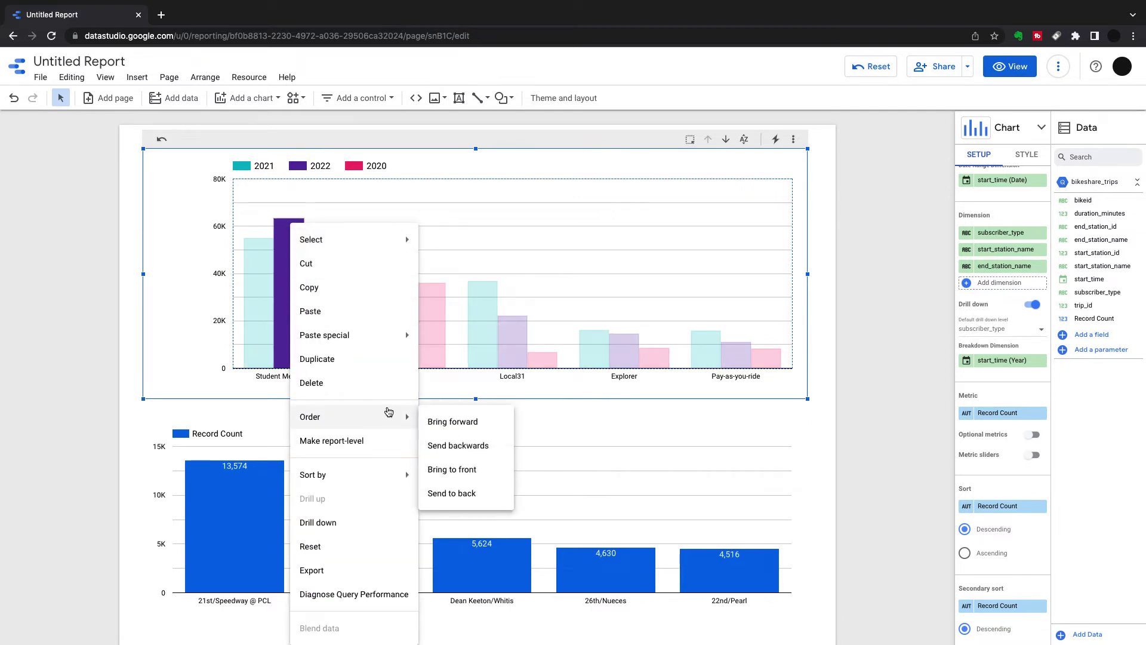
left_click(358, 521)
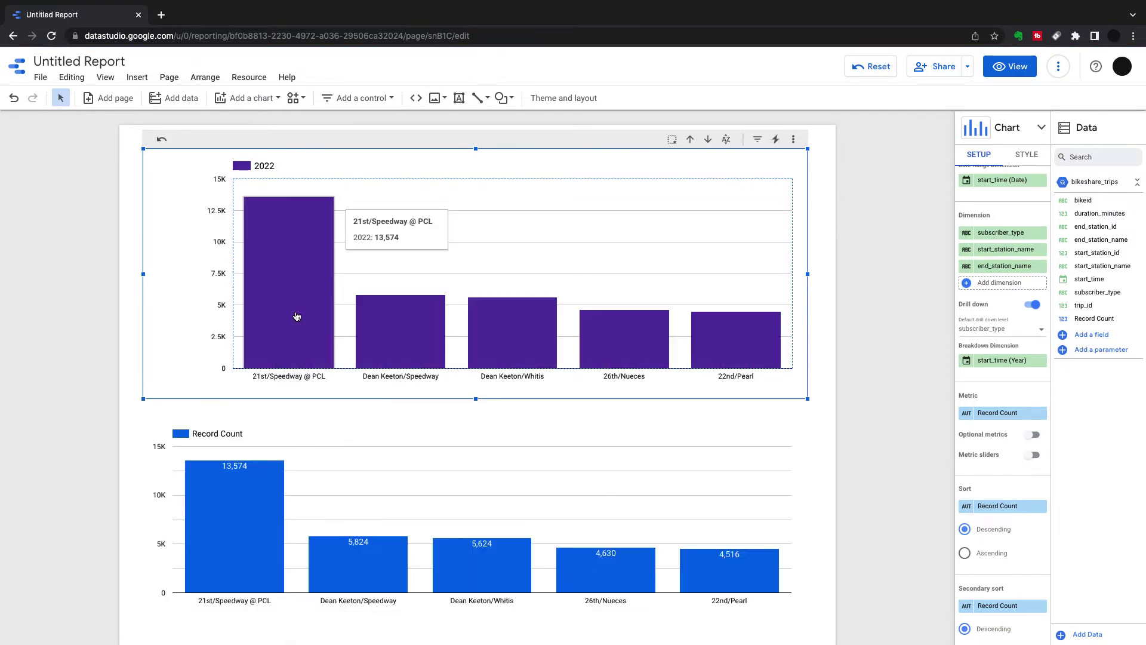
right_click(297, 315)
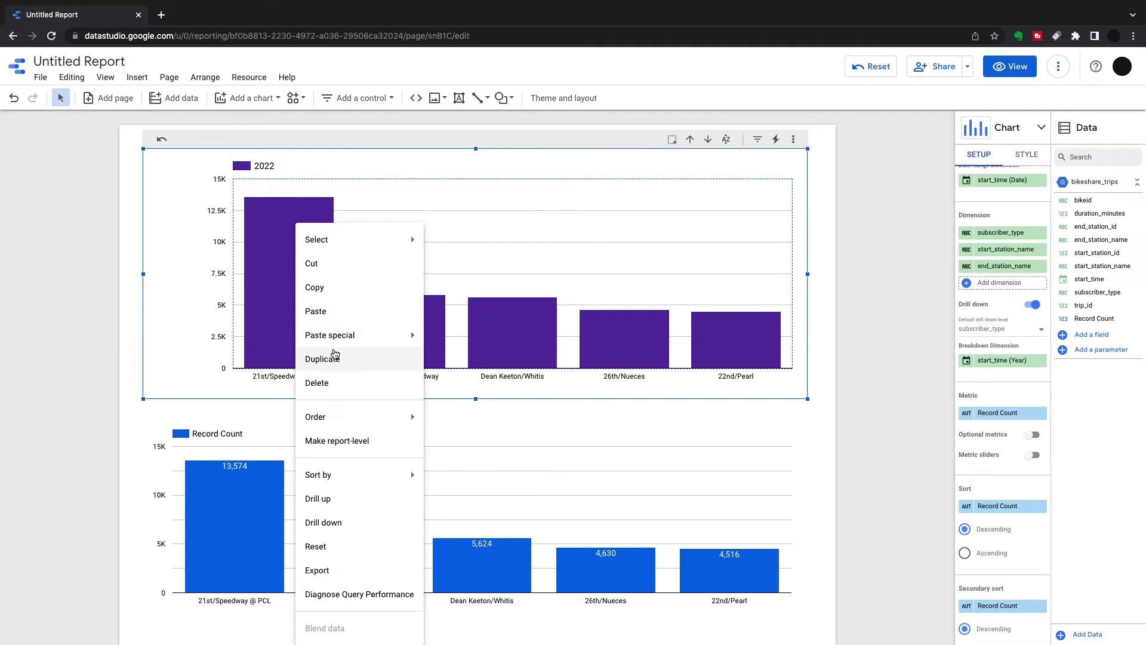
left_click(307, 358)
right_click(292, 224)
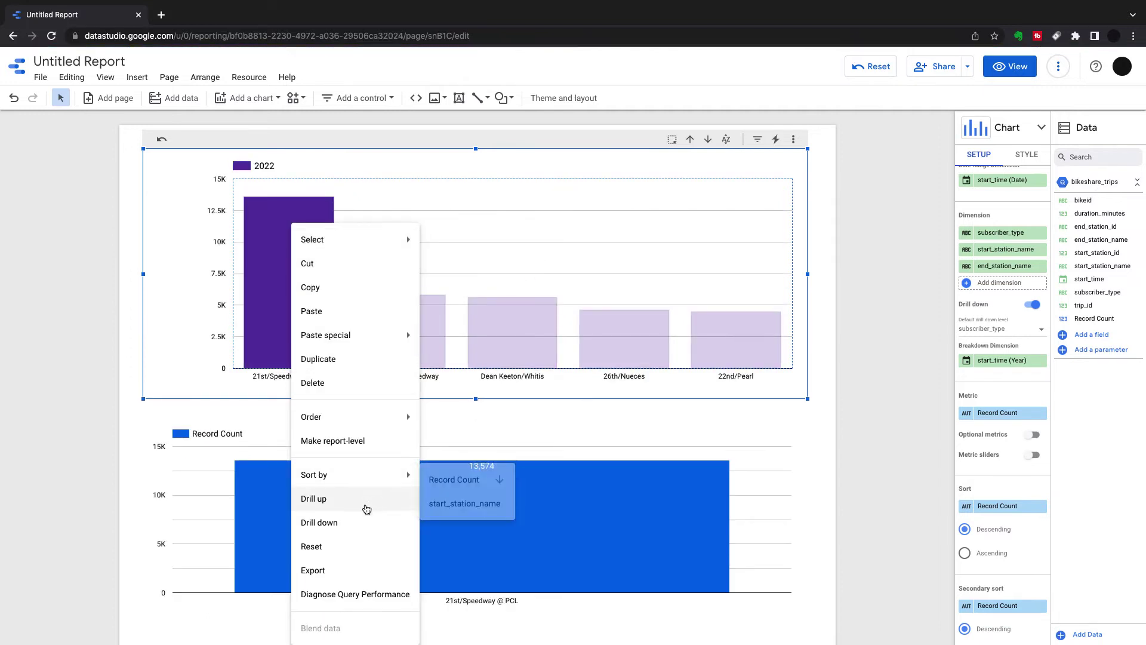
left_click(361, 523)
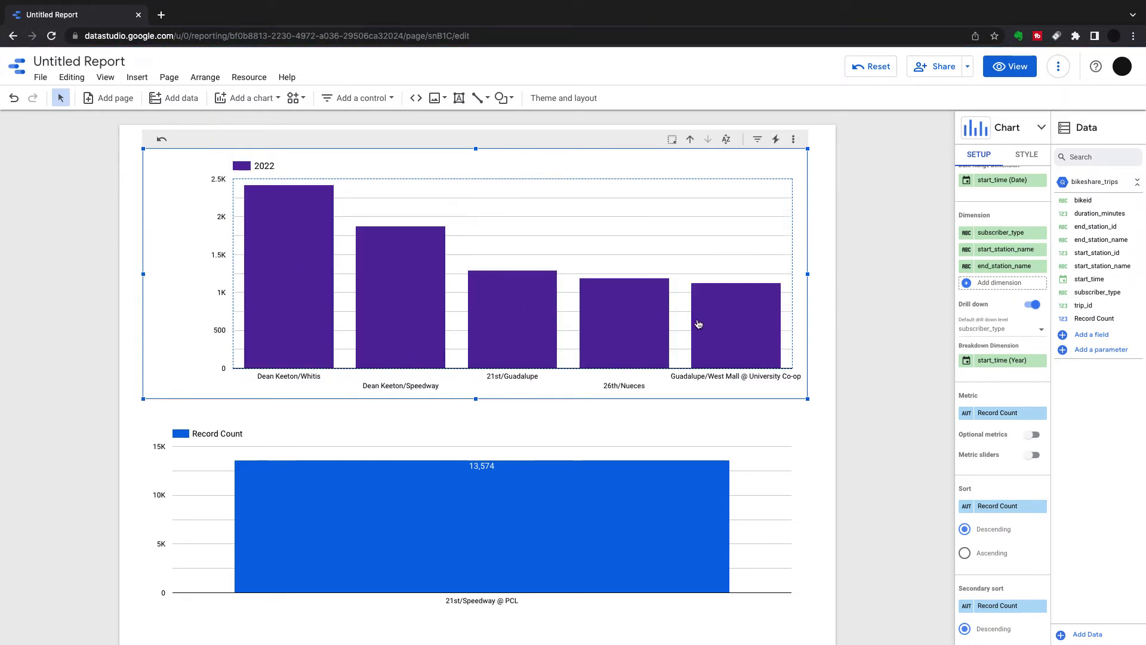
- Drill back up to subscriber types and clear the cross-filter
left_click(691, 139)
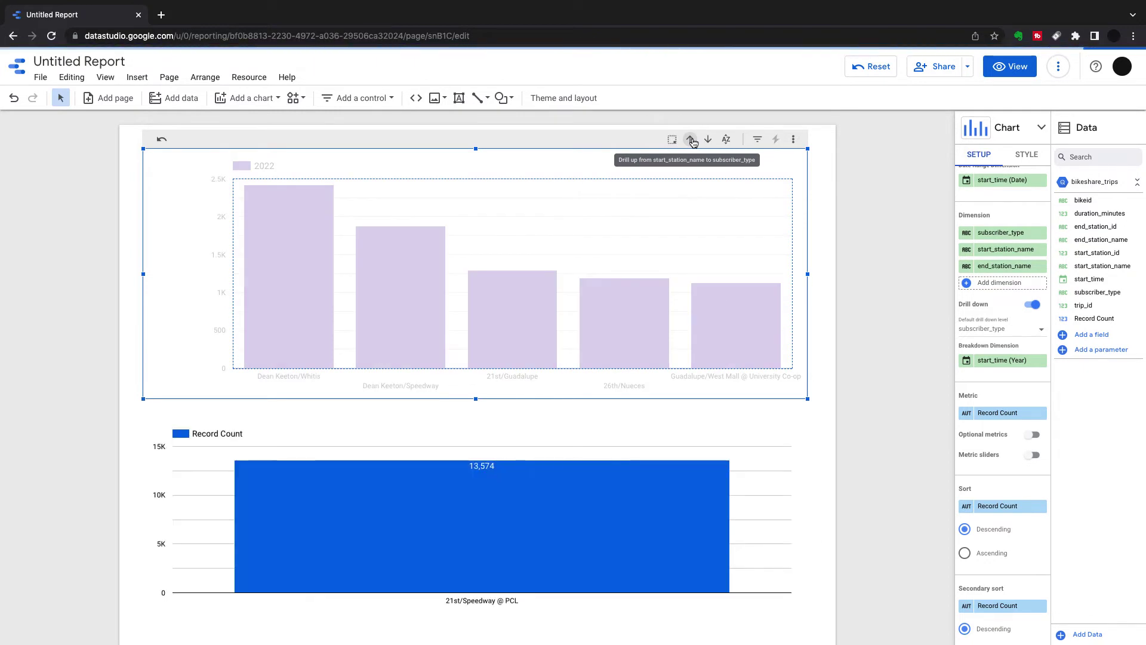
left_click(690, 140)
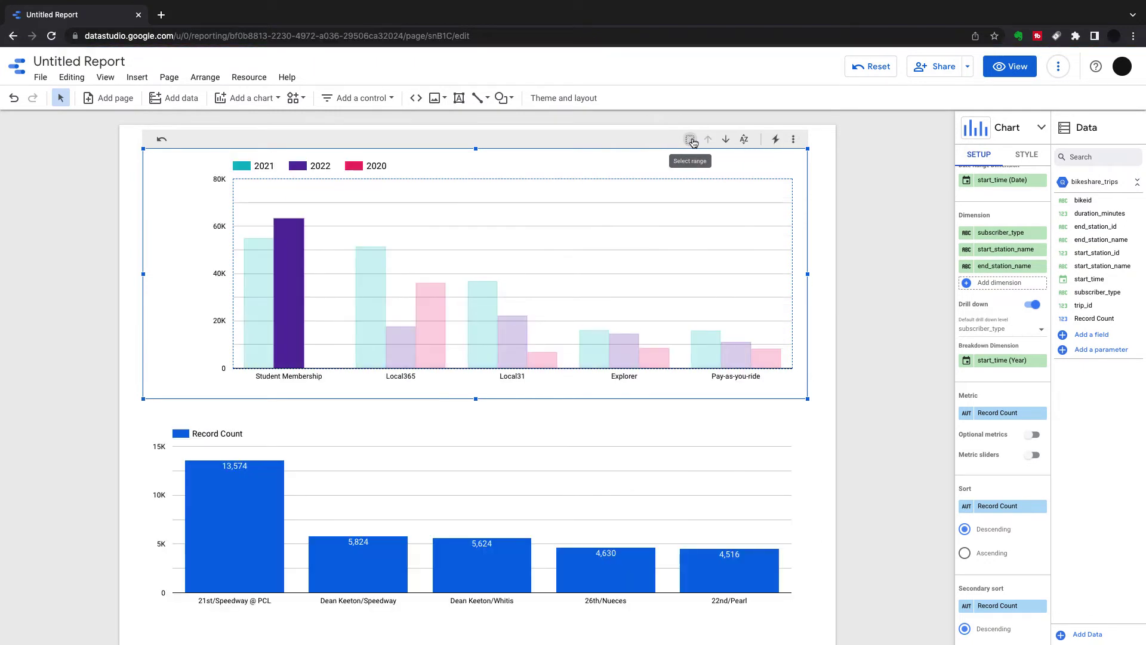
left_click(327, 201)
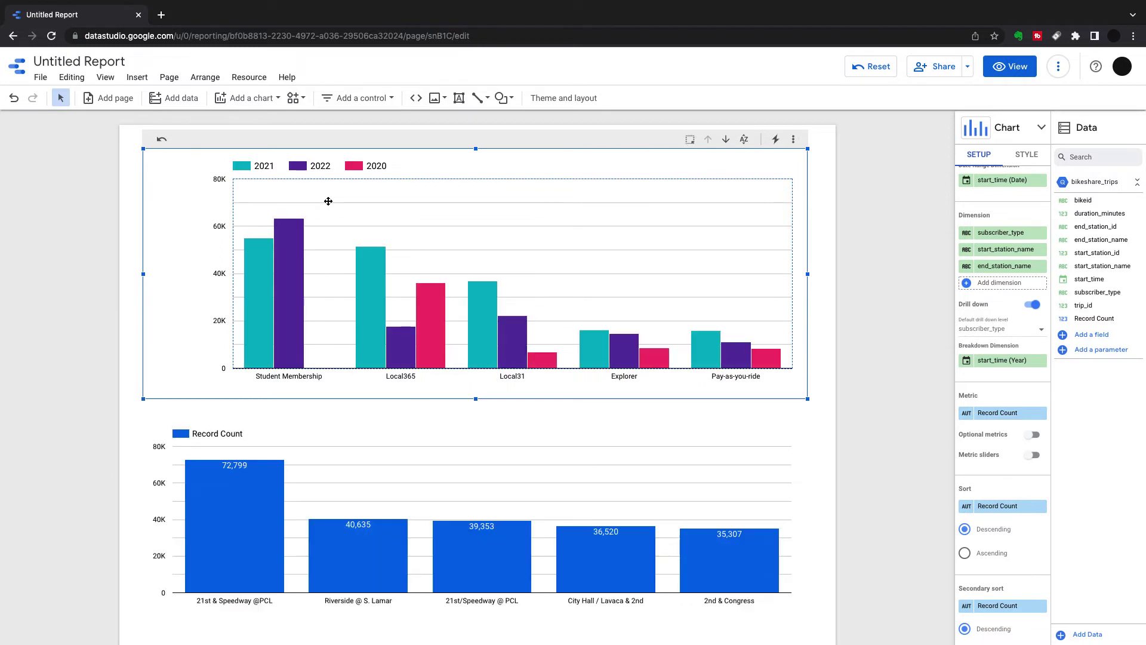
- Enable optional metrics with duration_minutes as the alternative metric
scroll(1011, 364, "down", 1)
scroll(1011, 364, "down", 1)
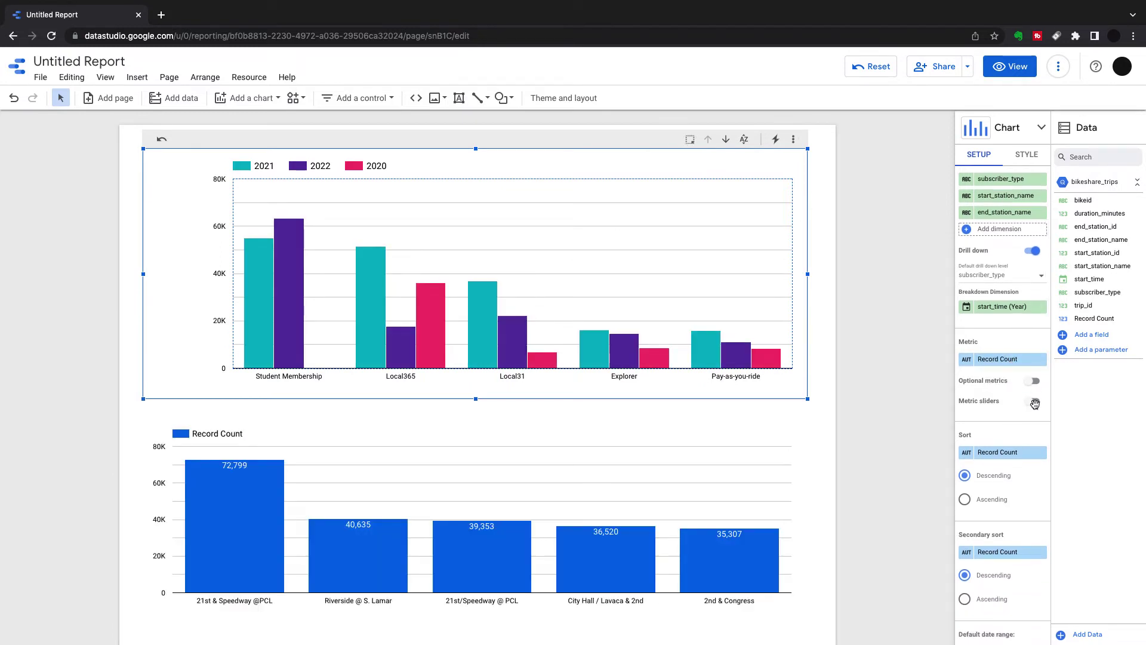
left_click(1033, 381)
left_click_drag(1099, 213, 1016, 407)
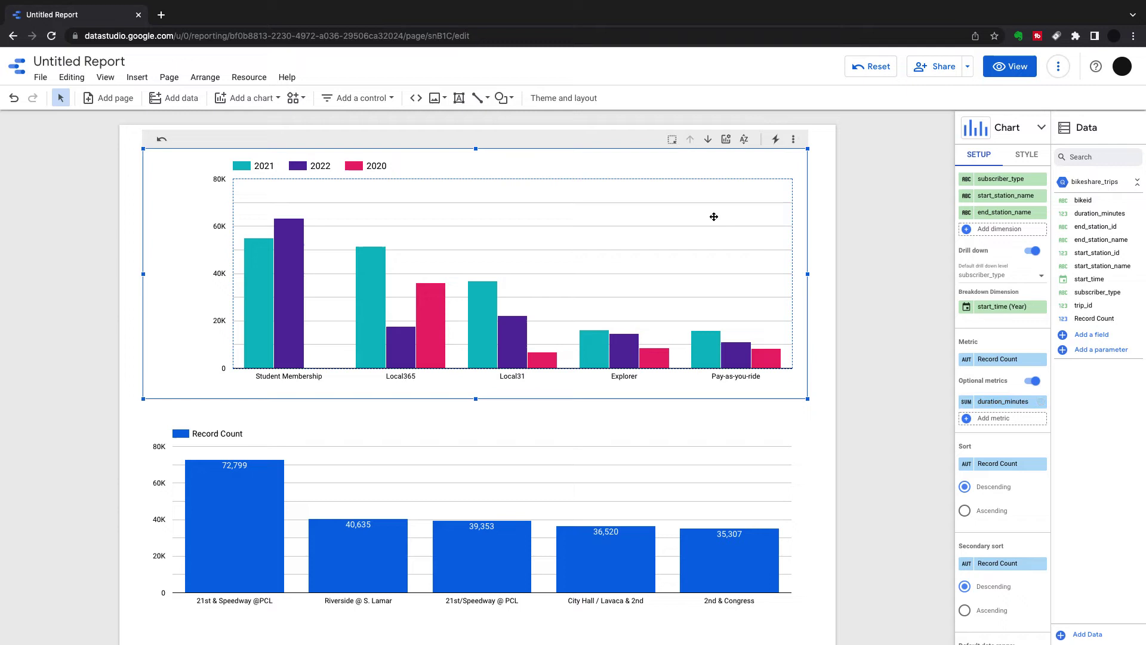
- Test switching the chart to duration_minutes, then restore descending sort
left_click(728, 140)
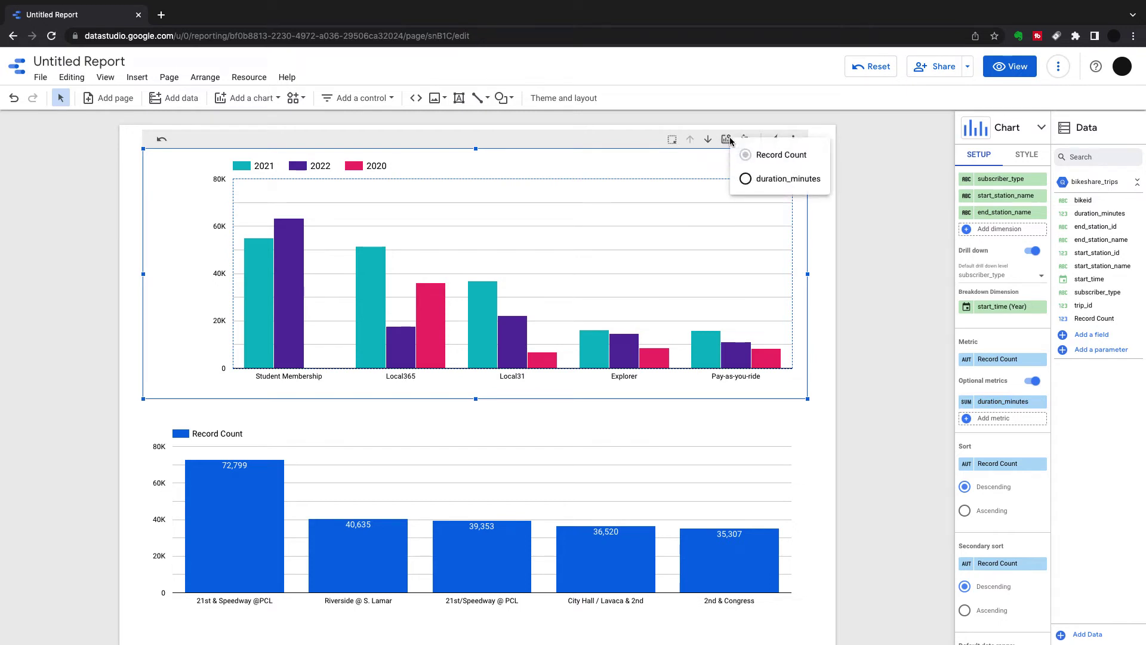
left_click(746, 179)
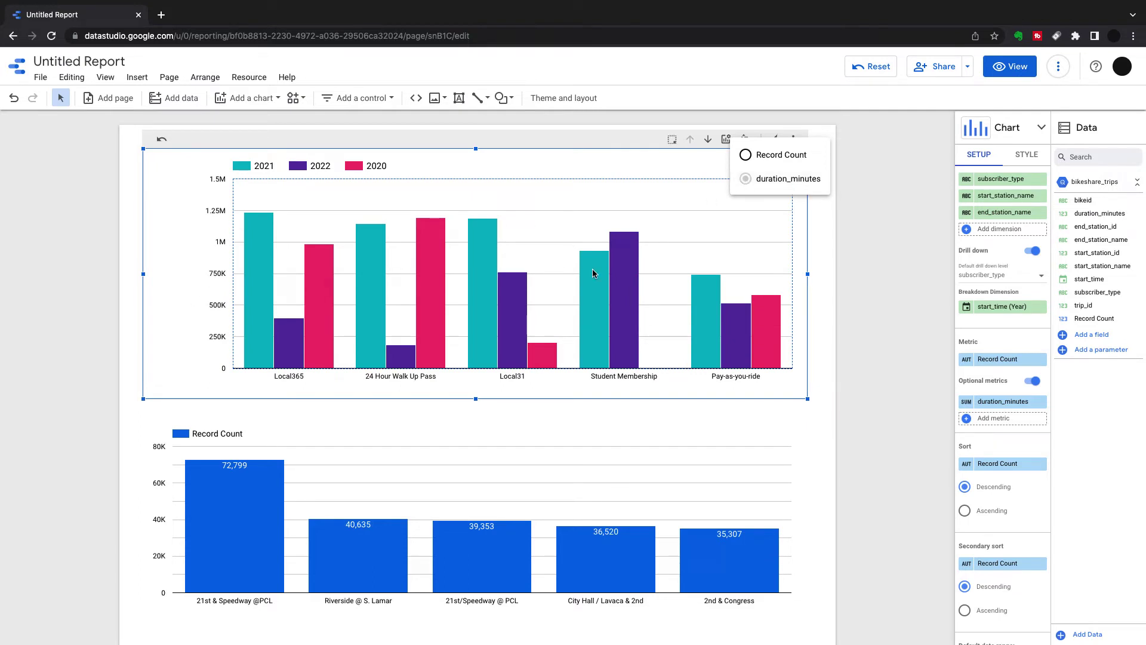
left_click(618, 202)
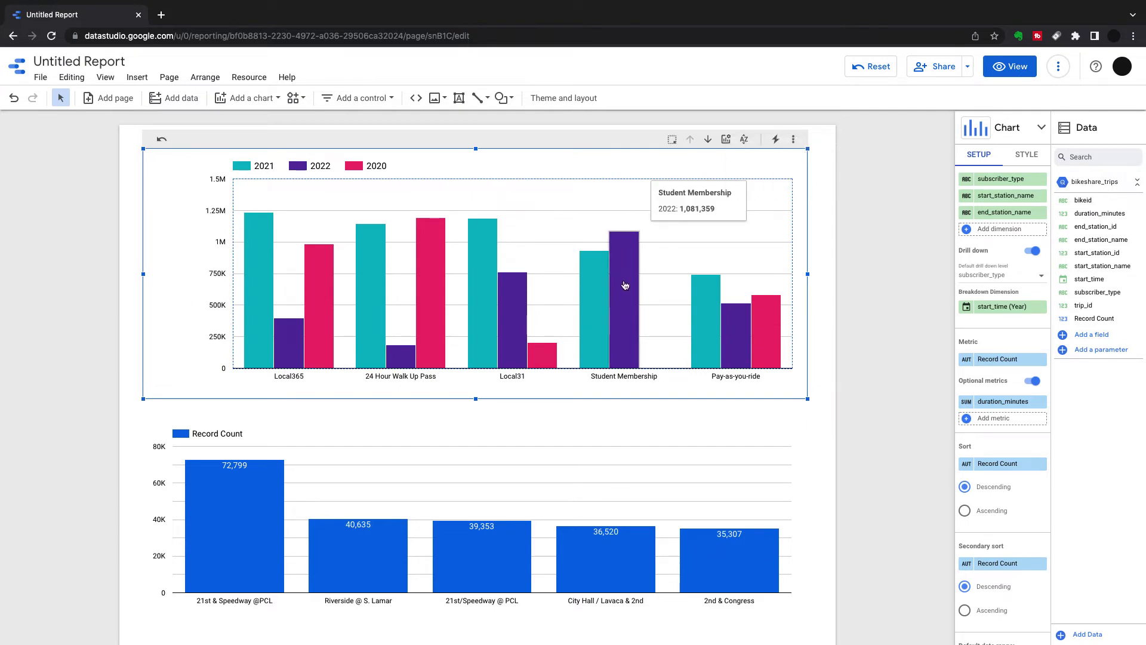
scroll(1002, 388, "down", 1)
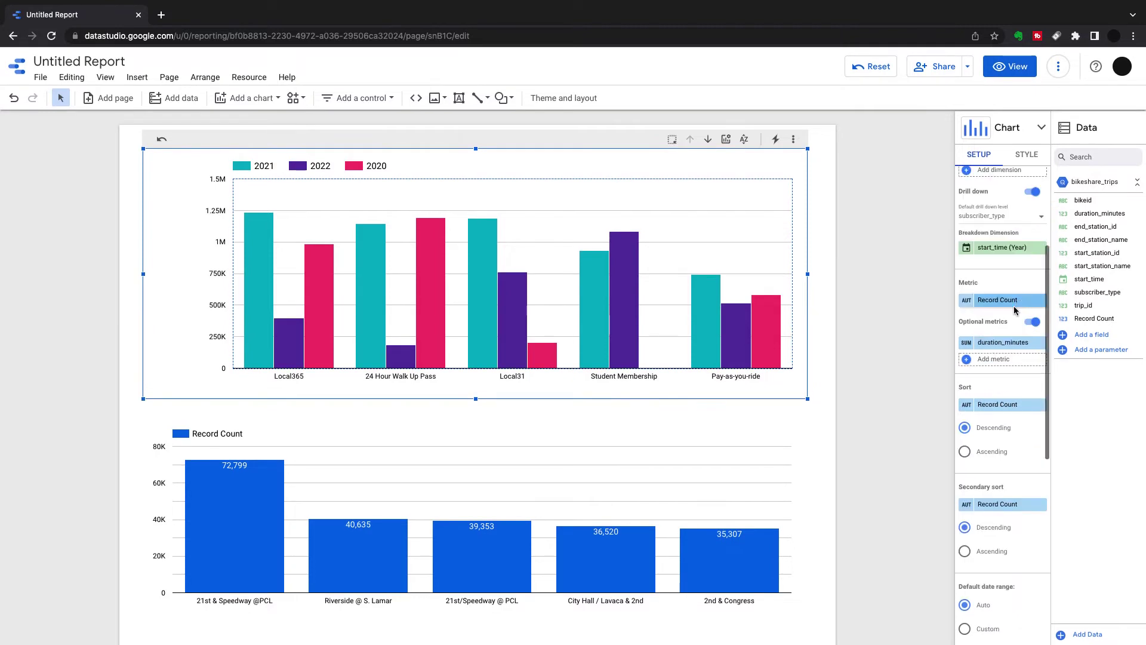
left_click(965, 451)
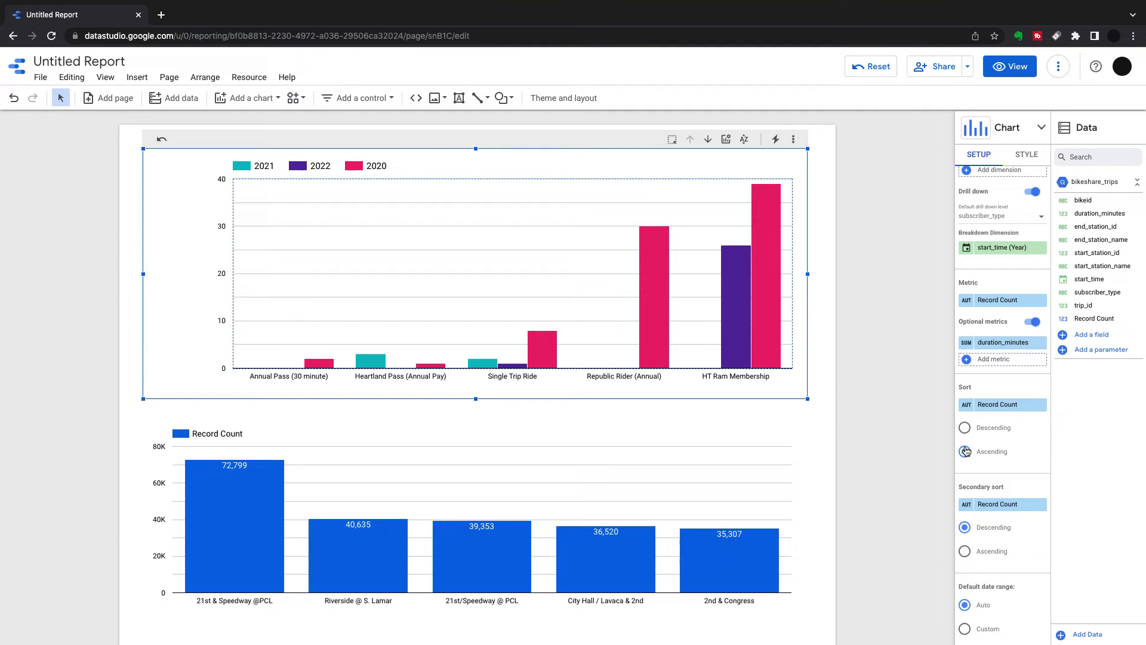
left_click(965, 428)
scroll(998, 376, "up", 3)
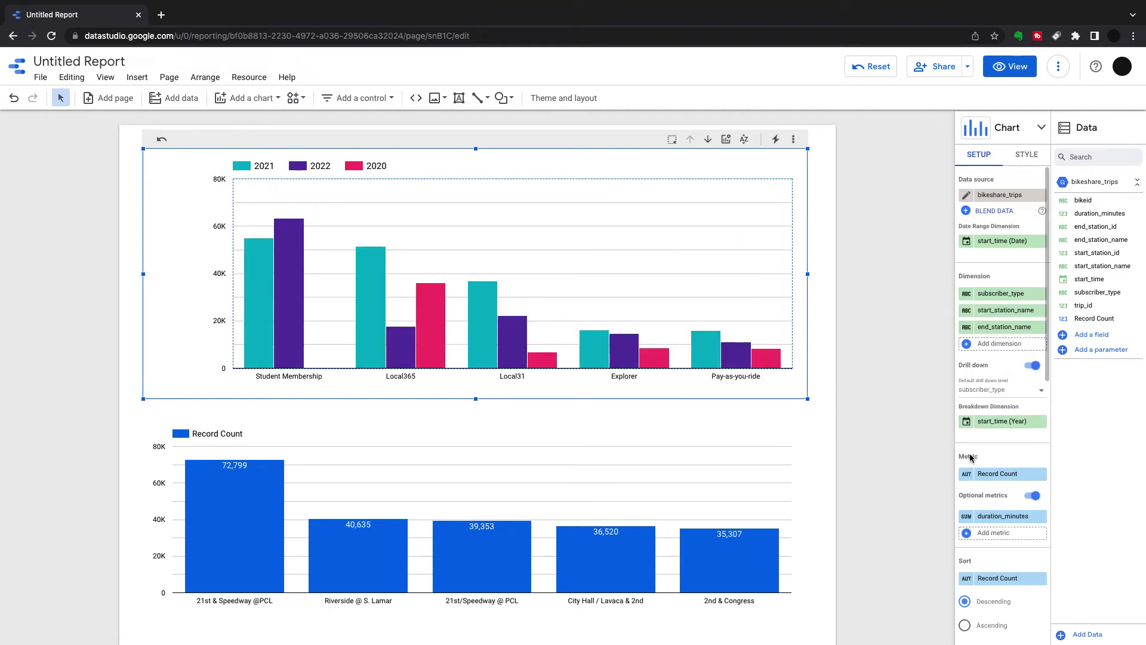
- Try horizontal and stacked layouts, ending with grouped vertical columns
left_click(1029, 156)
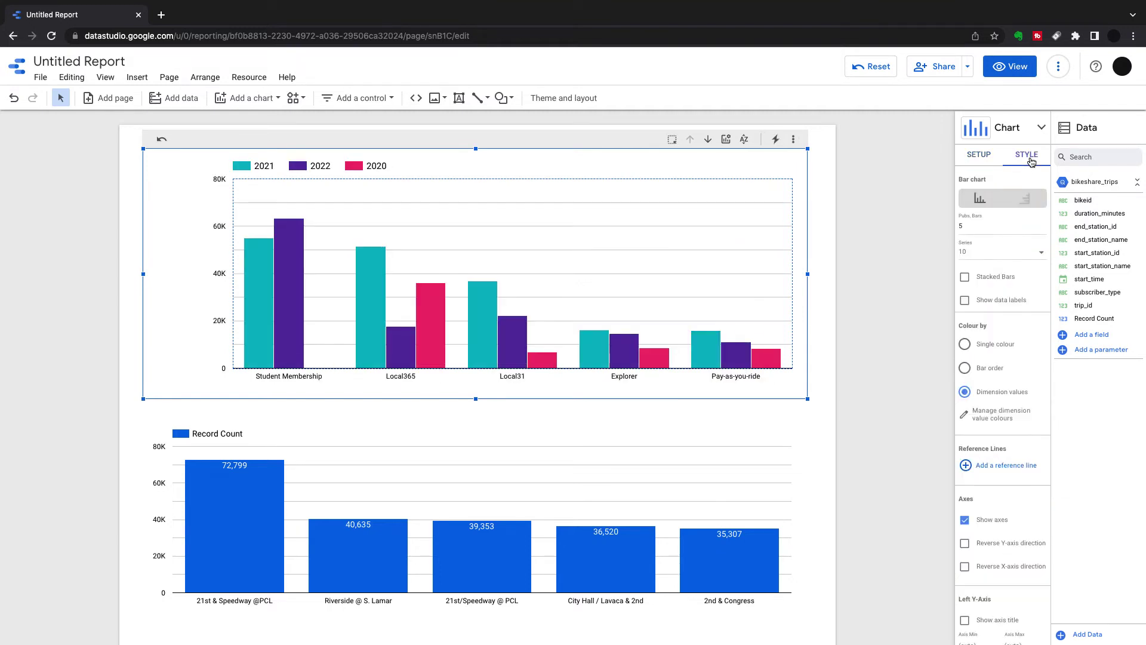
left_click(1028, 204)
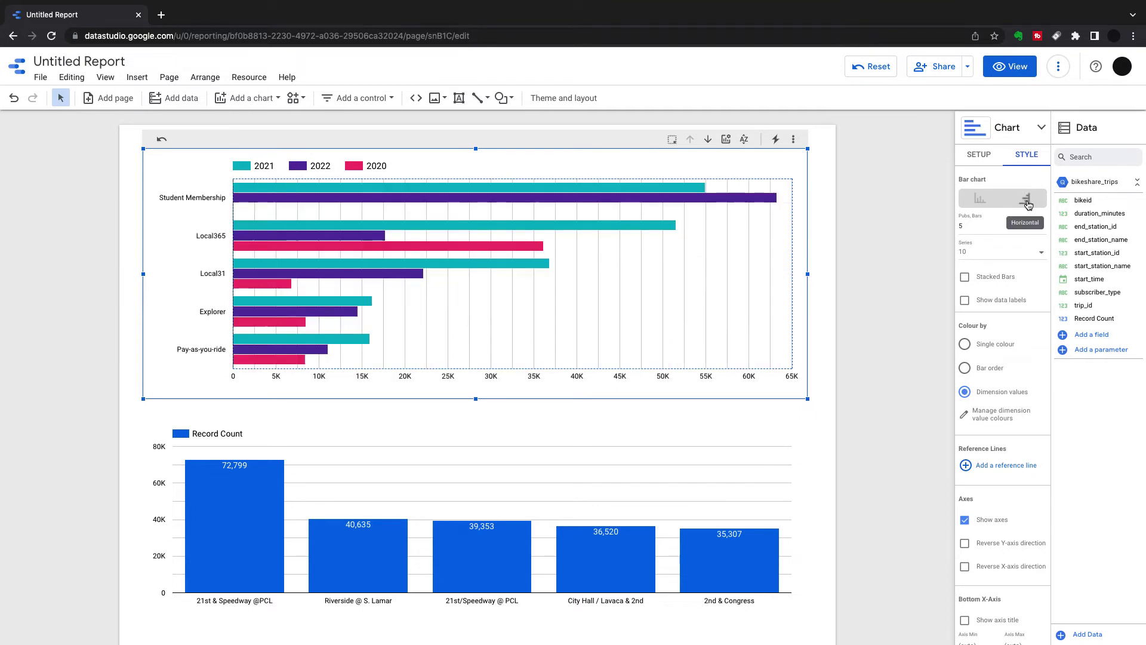
left_click(980, 199)
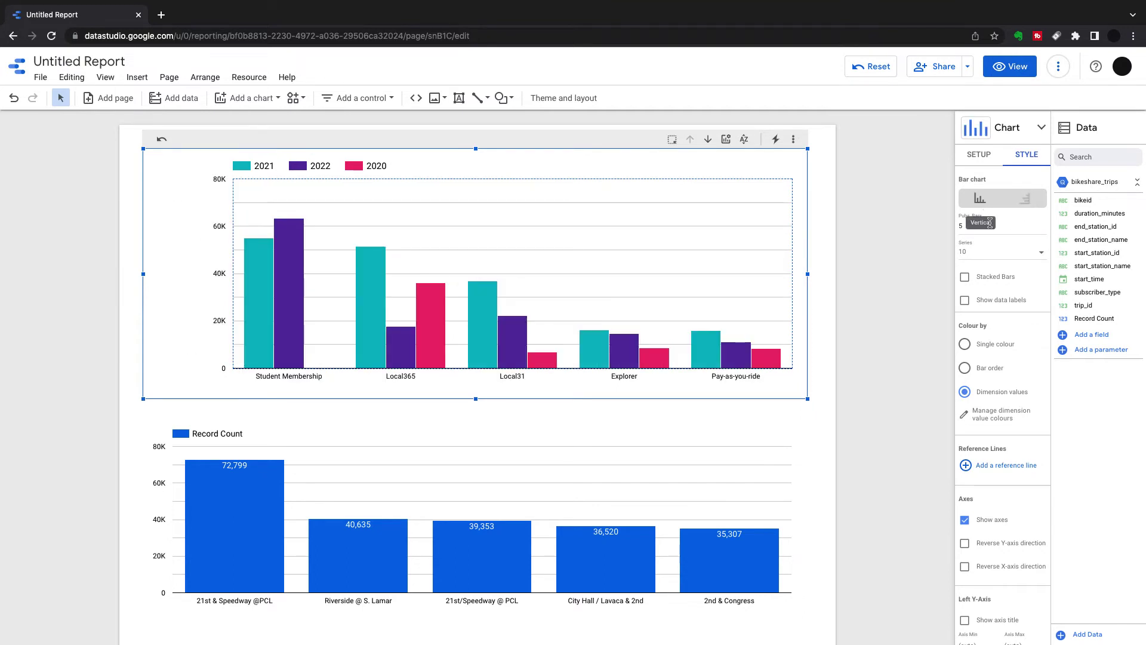
scroll(996, 278, "down", 1)
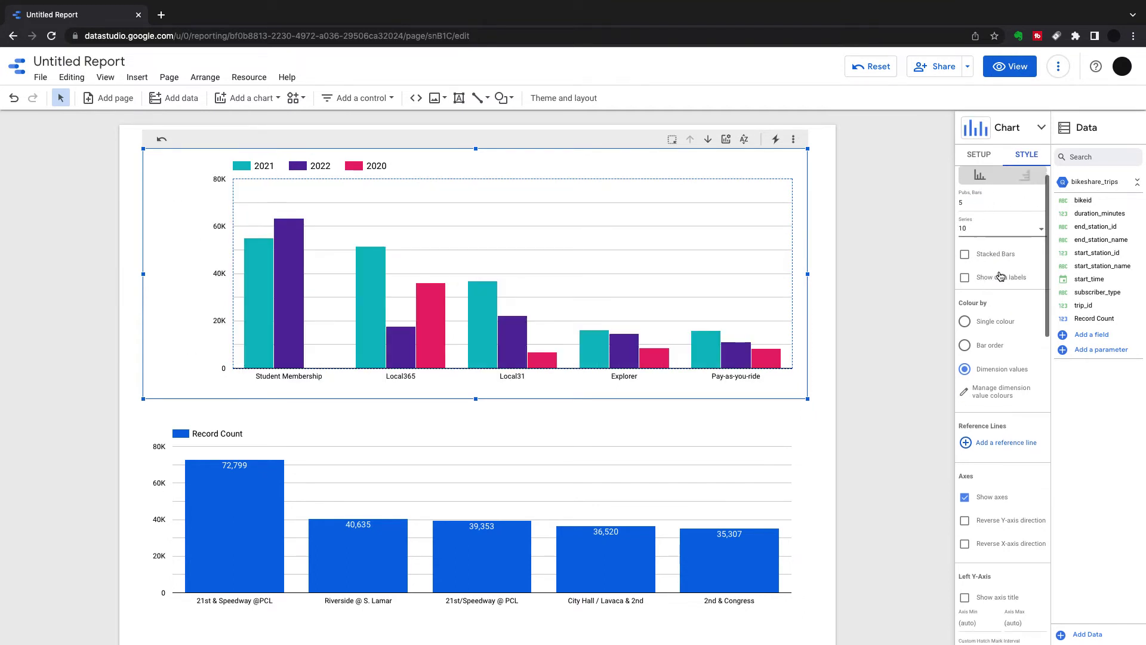
left_click(965, 247)
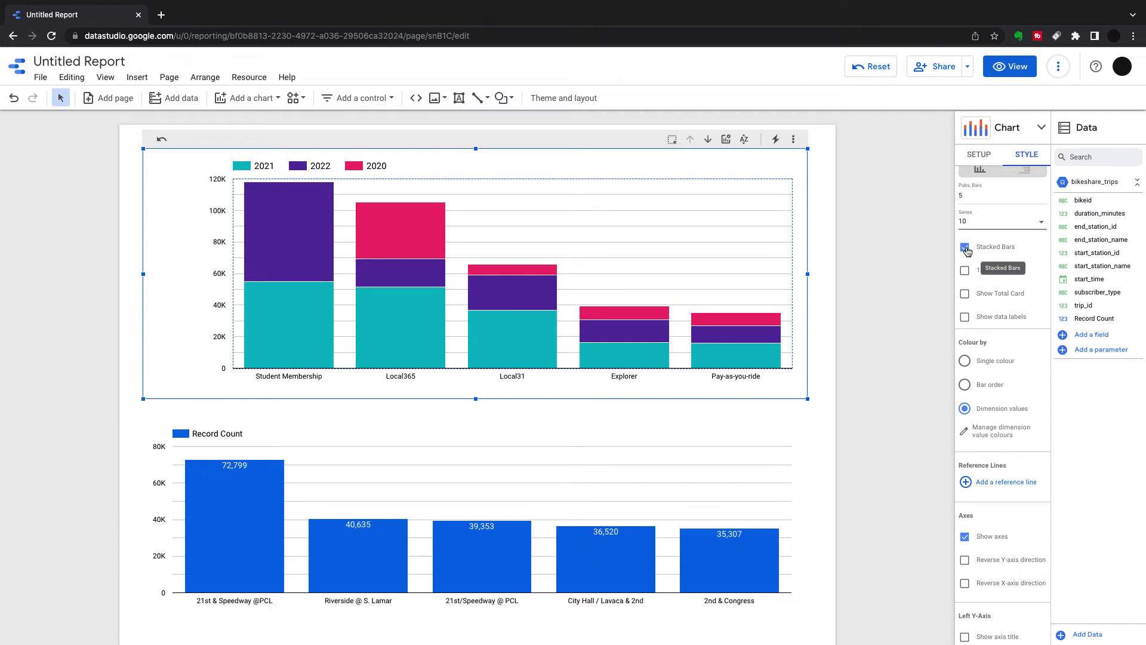
left_click(965, 248)
- Show compact data labels, trying precision 1 and 3 before setting auto
left_click(964, 270)
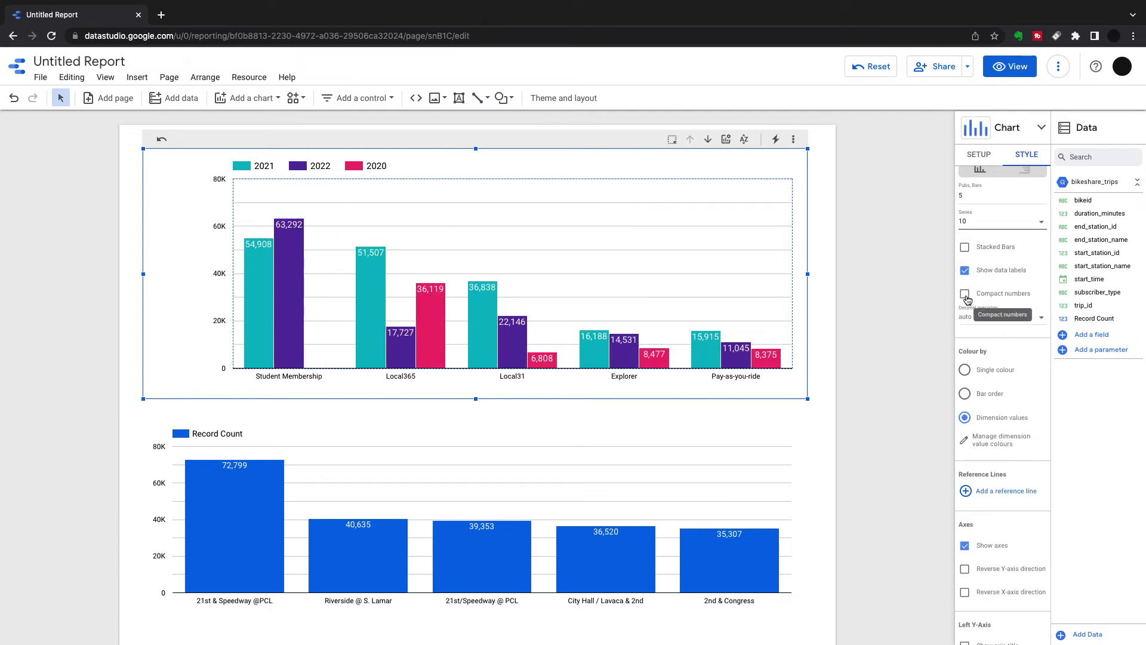
left_click(965, 295)
left_click(1005, 317)
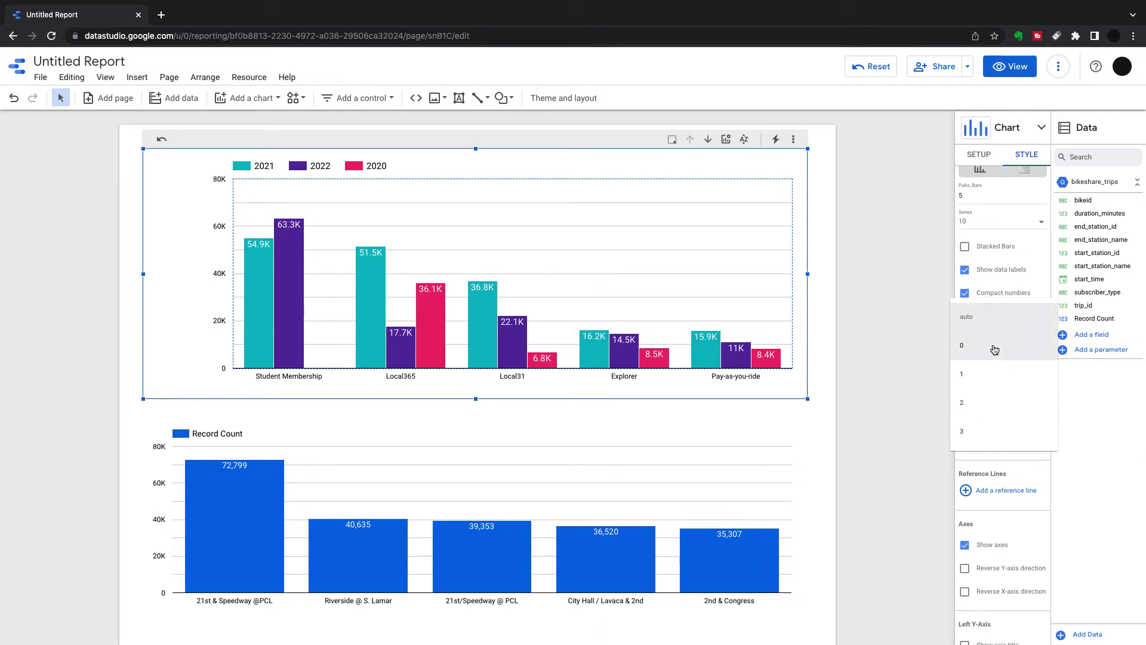
left_click(982, 376)
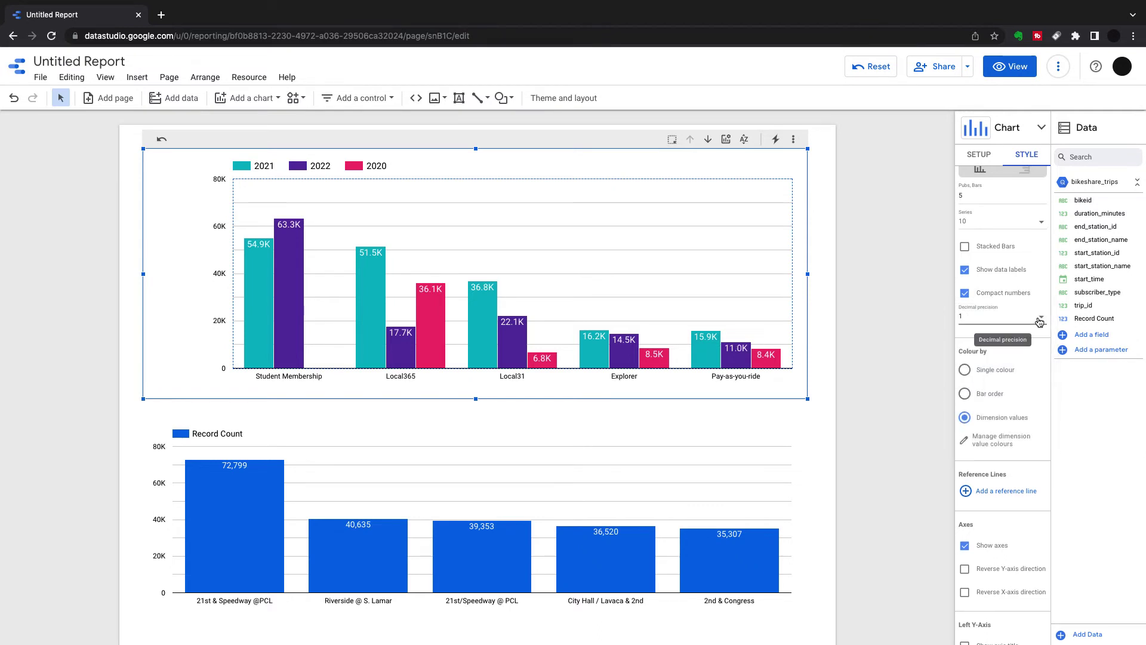
left_click(1039, 321)
left_click(985, 376)
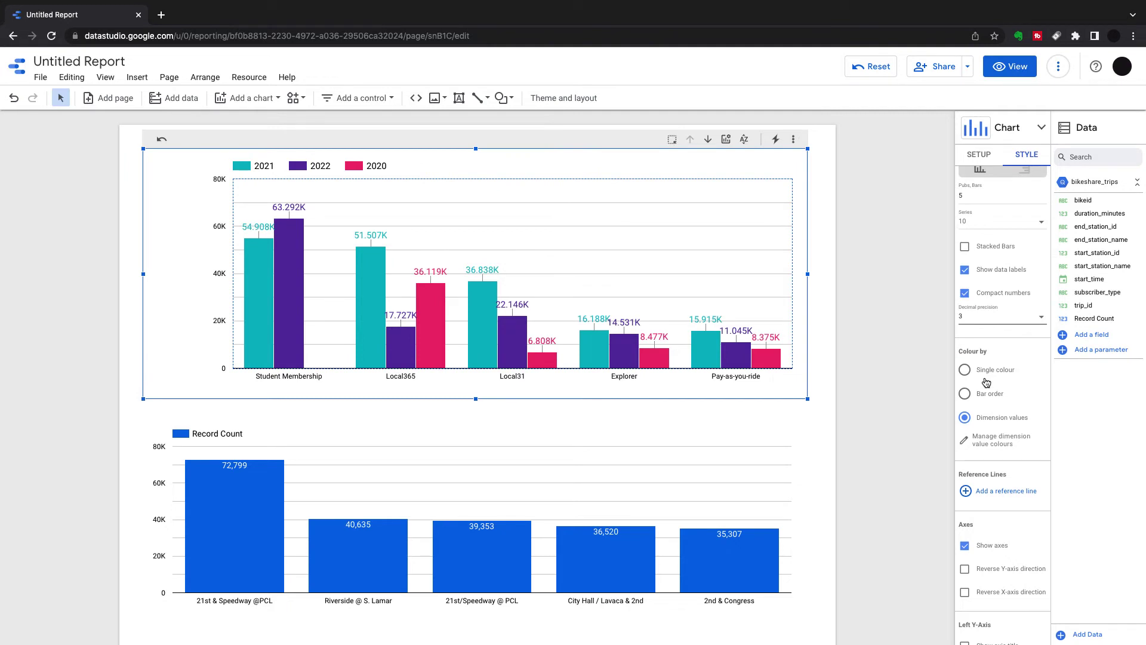
left_click(1041, 320)
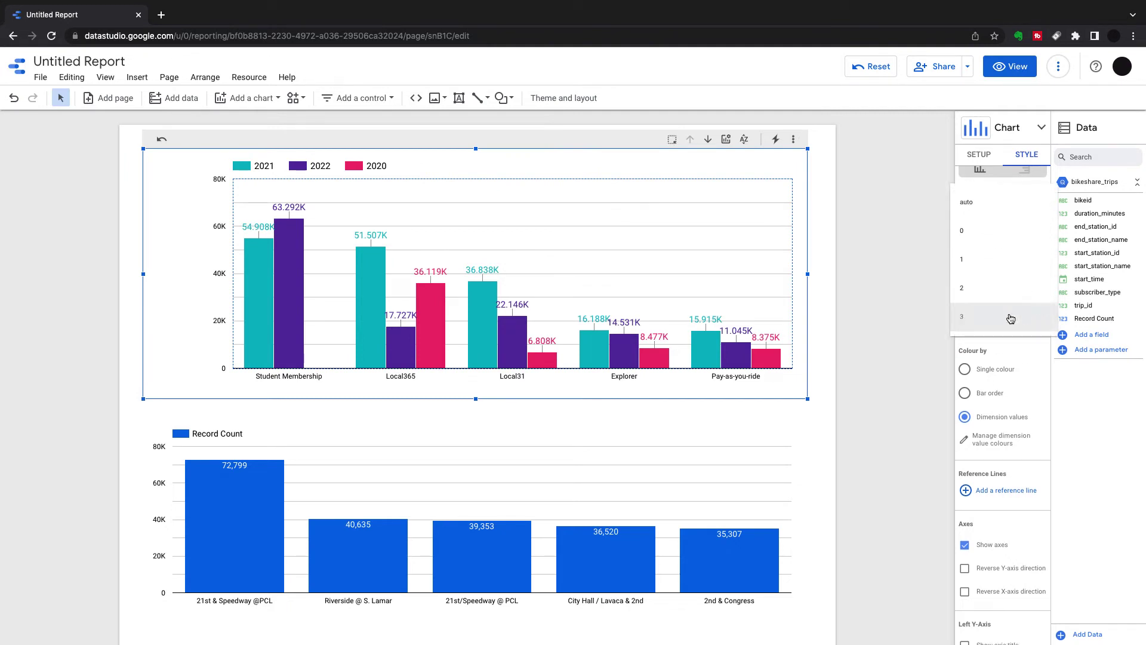
left_click(975, 207)
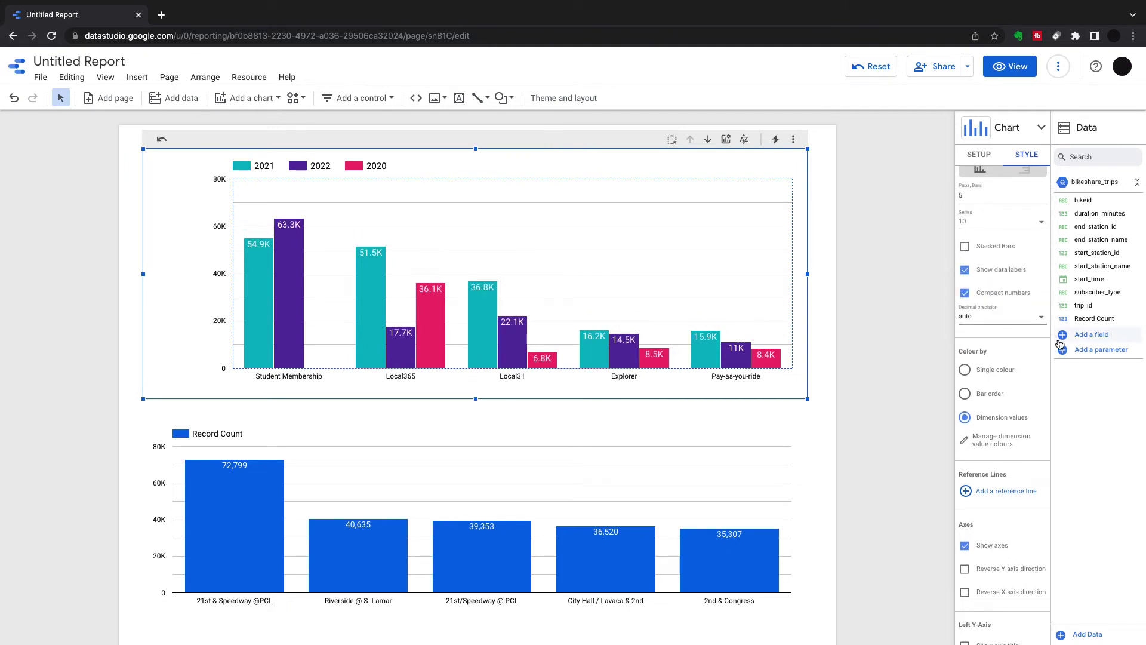
- Colour the year series by bar order with green 2022 and dark teal 2021 bars, and add a reference line
left_click(965, 356)
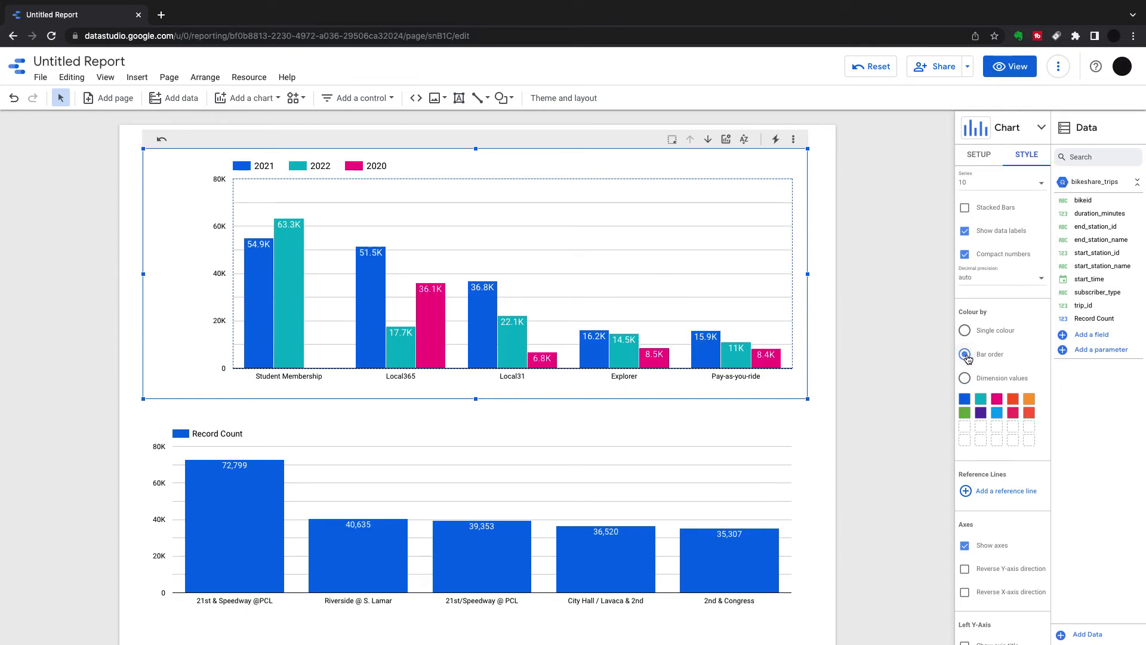
left_click(964, 330)
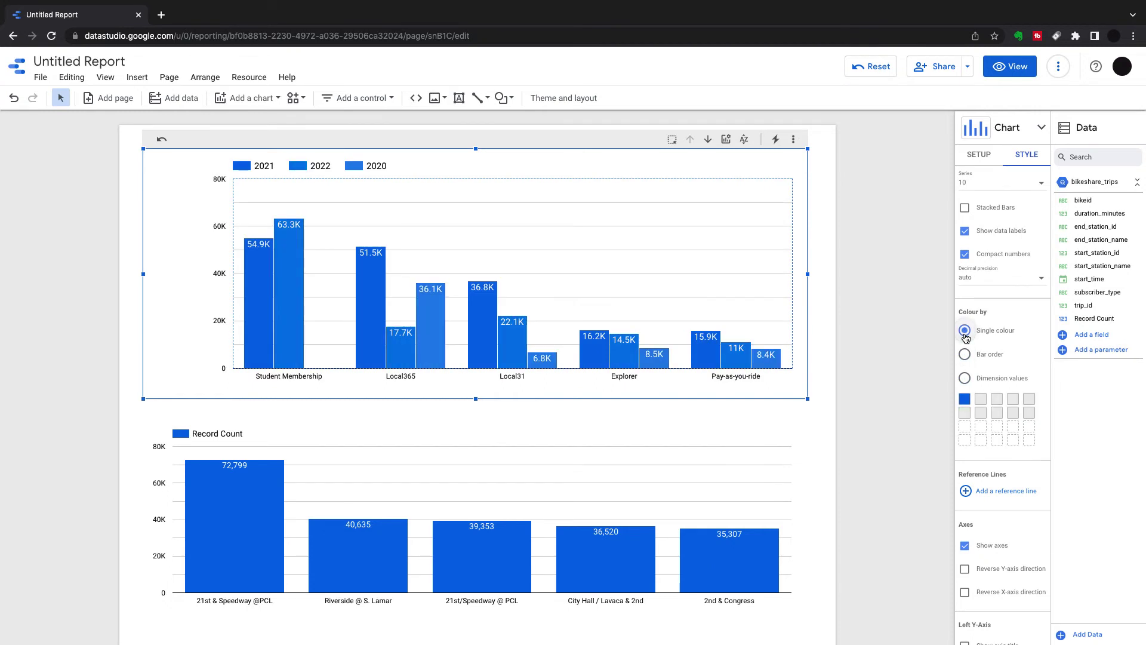
left_click(965, 355)
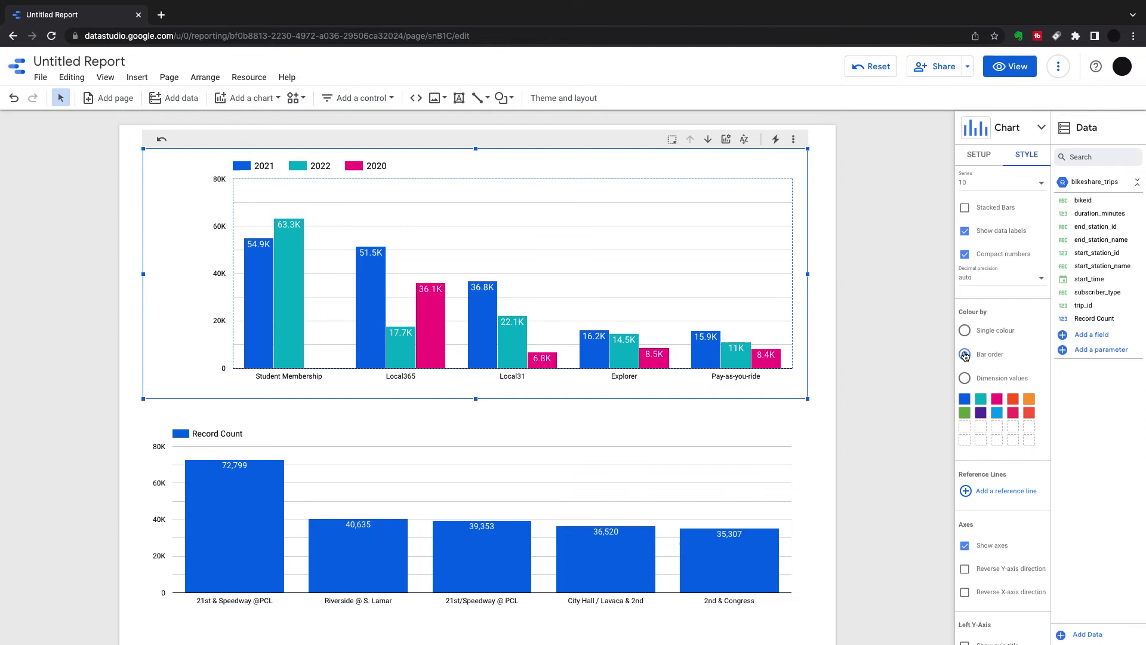
left_click(982, 402)
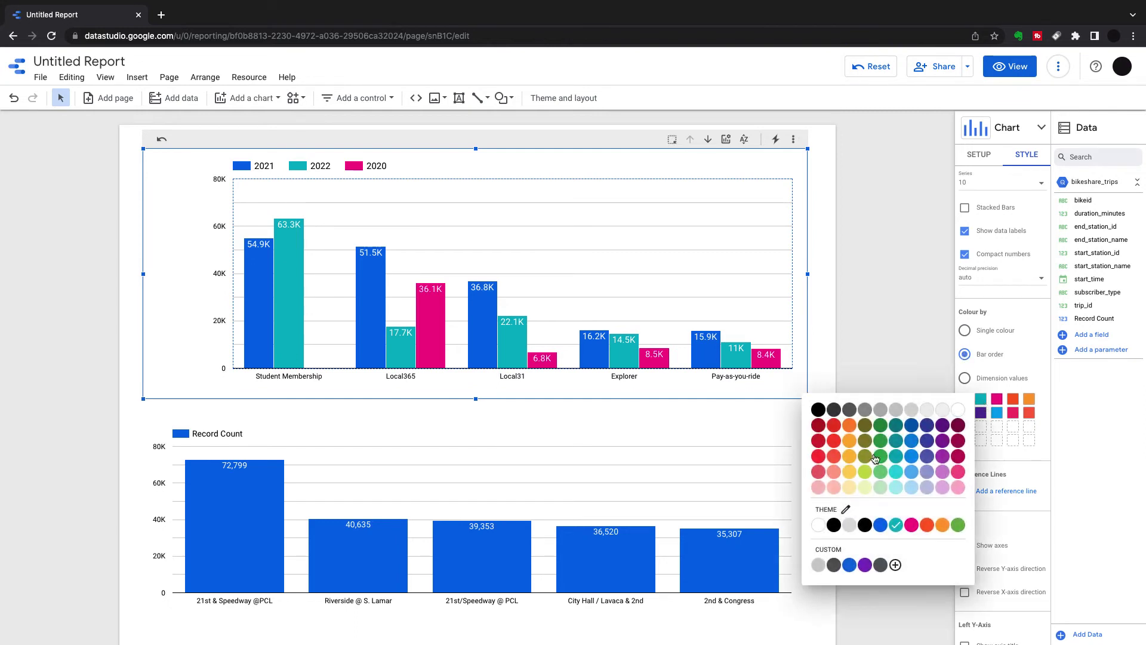
left_click(957, 528)
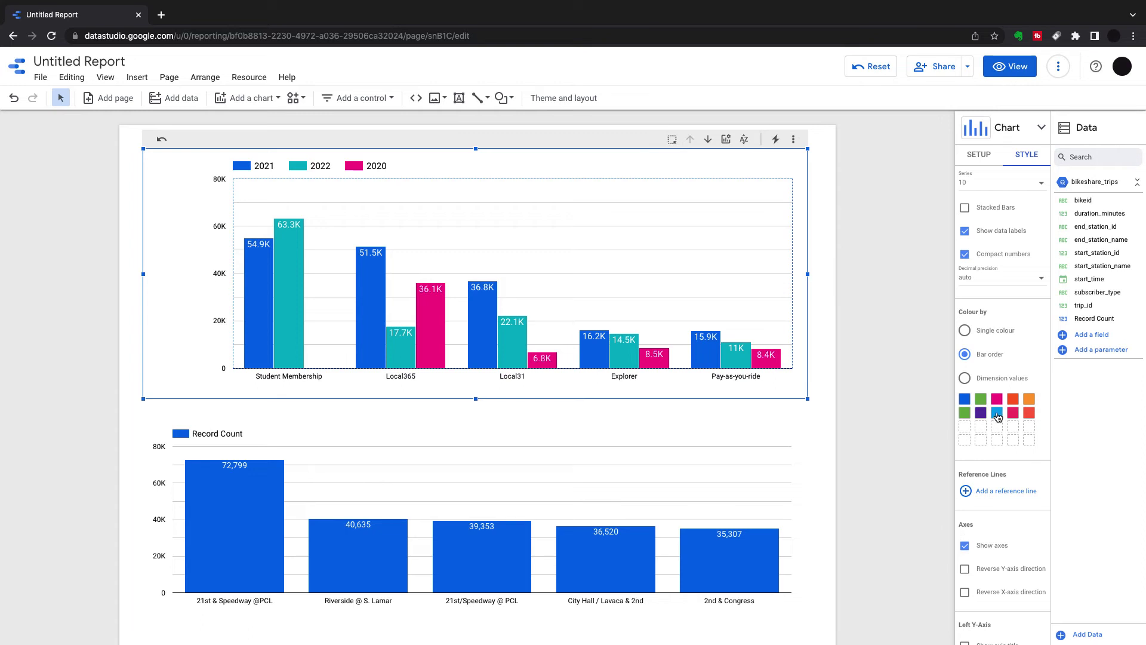
left_click(964, 399)
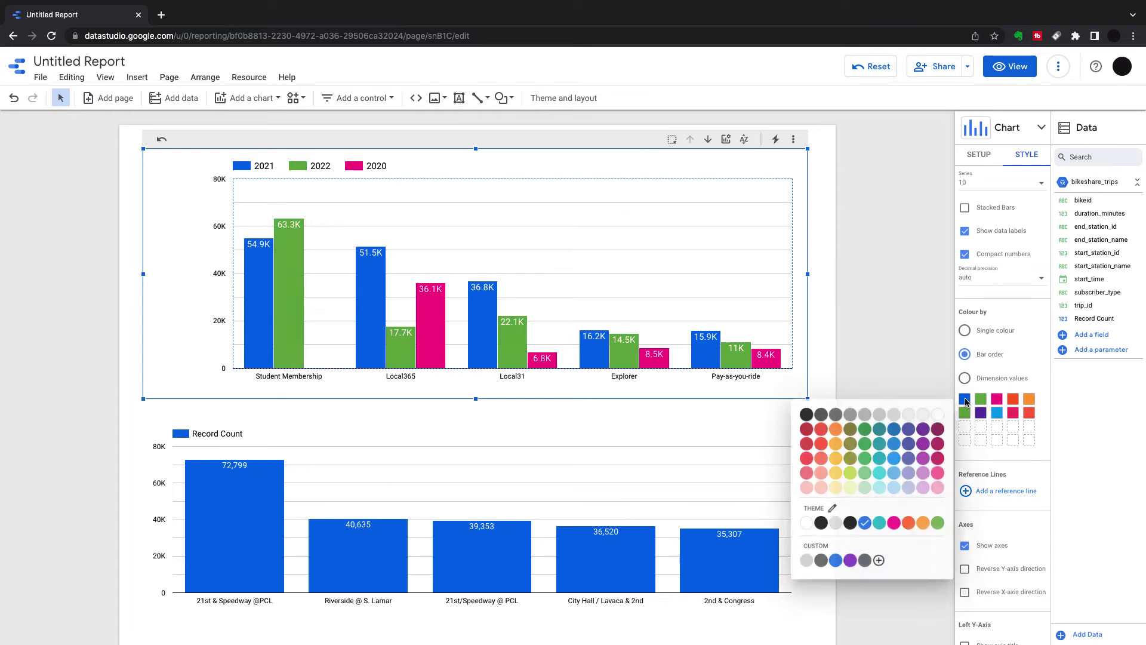
left_click(991, 434)
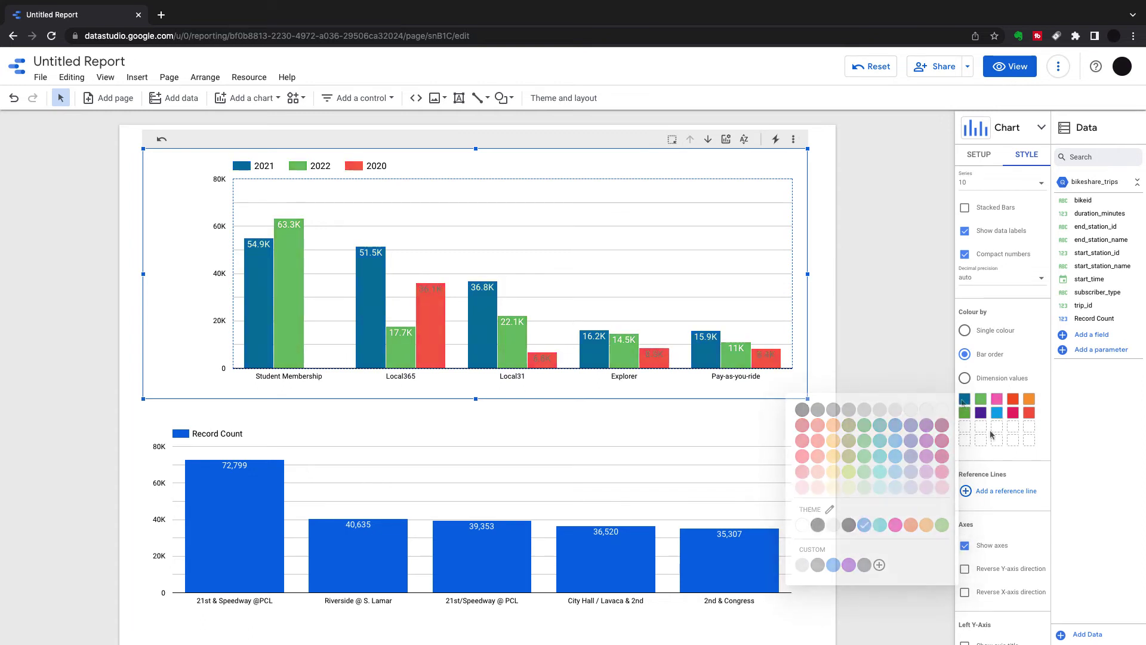
left_click(966, 490)
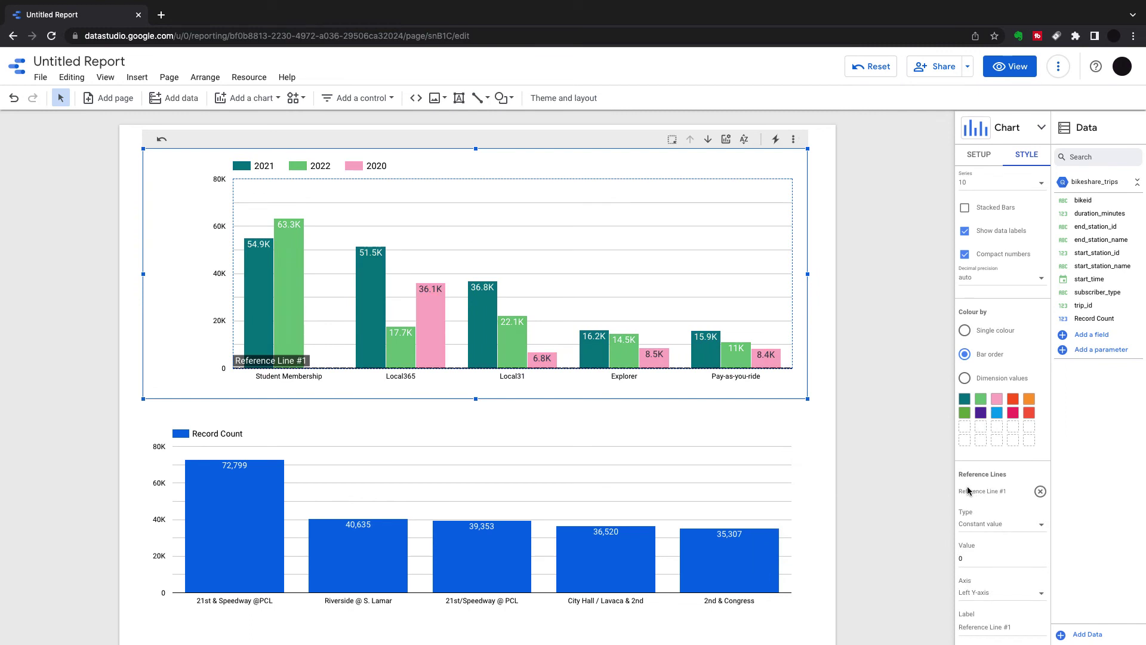
- Base the reference line on the average of Record Count
scroll(977, 487, "down", 3)
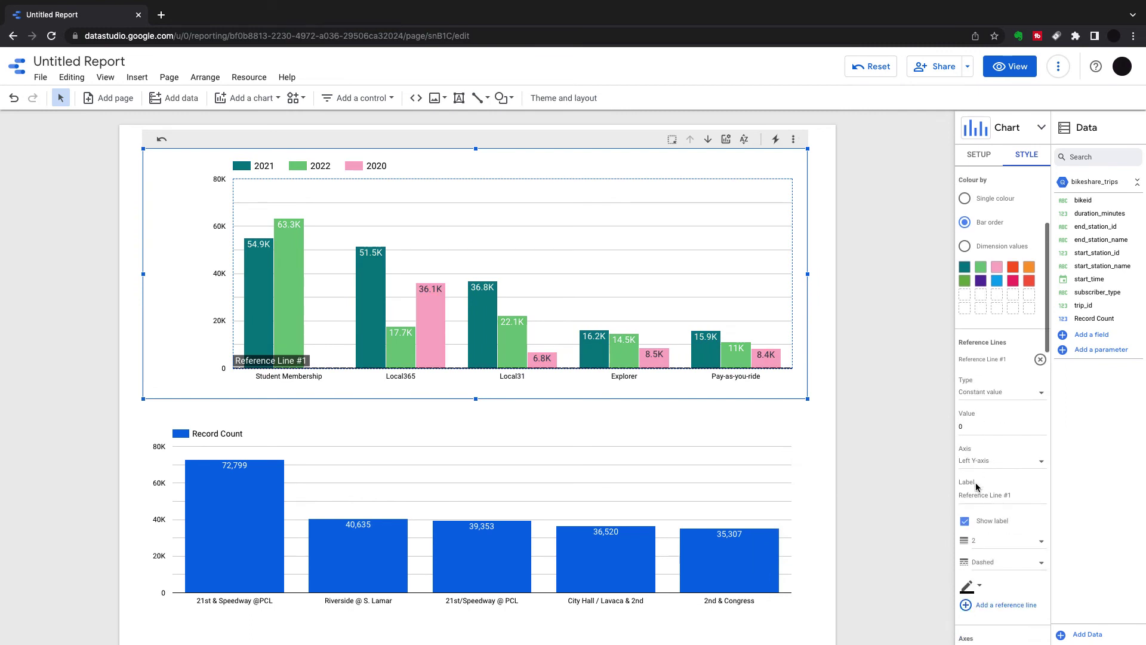
left_click(1038, 395)
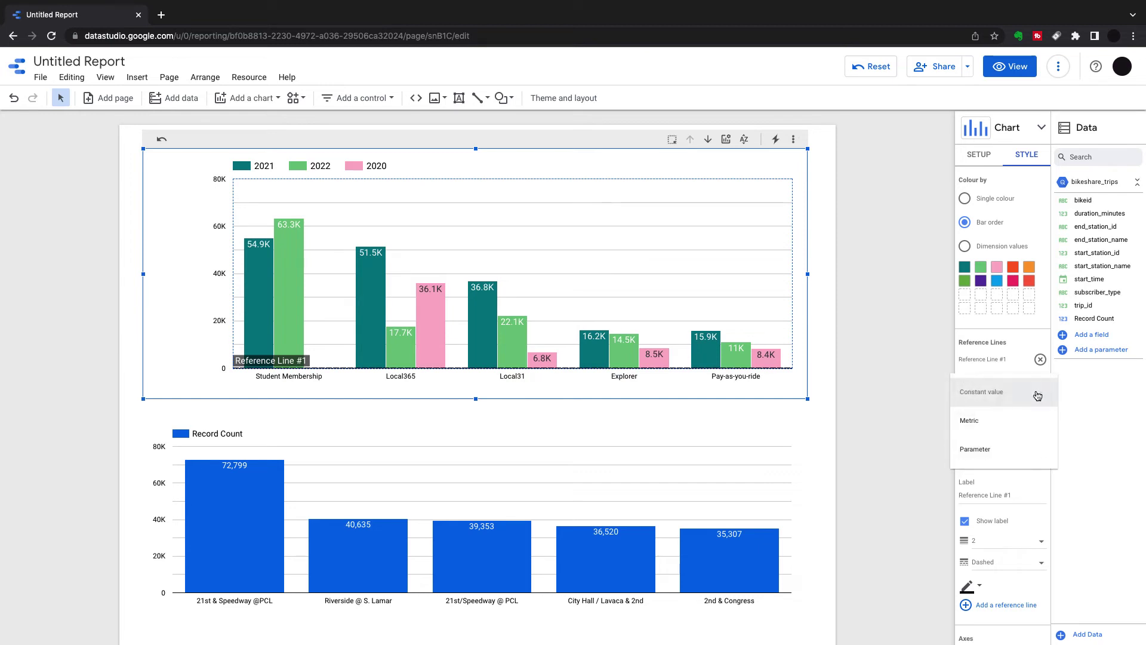
left_click(1001, 433)
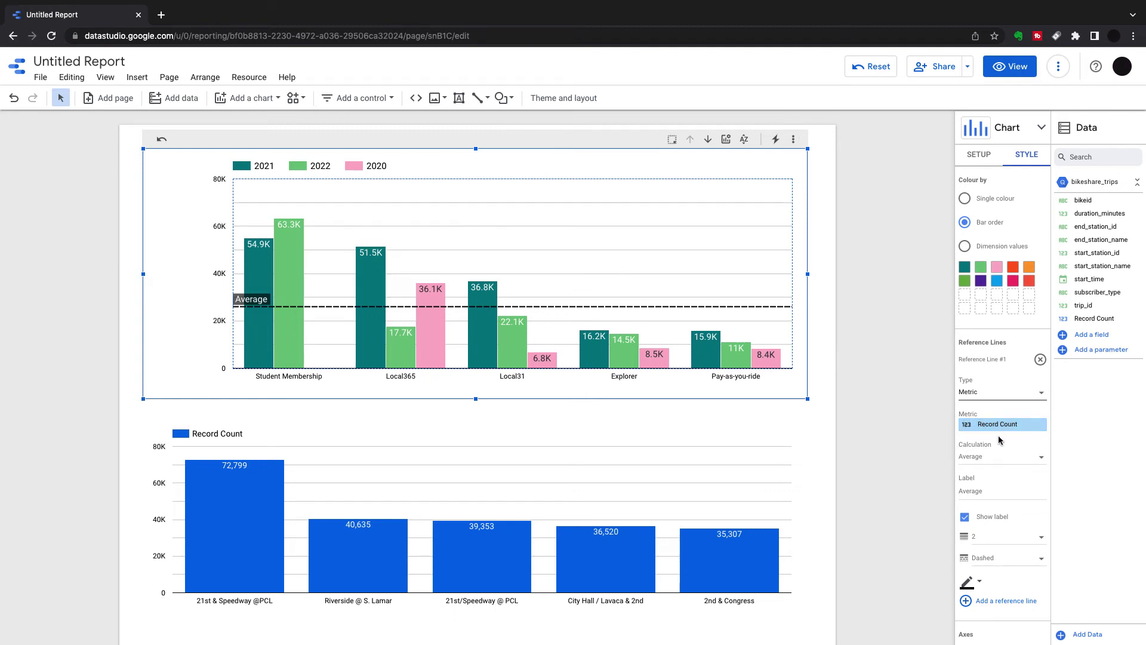
- Change the Average reference line style from dashed to solid
scroll(1000, 436, "down", 1)
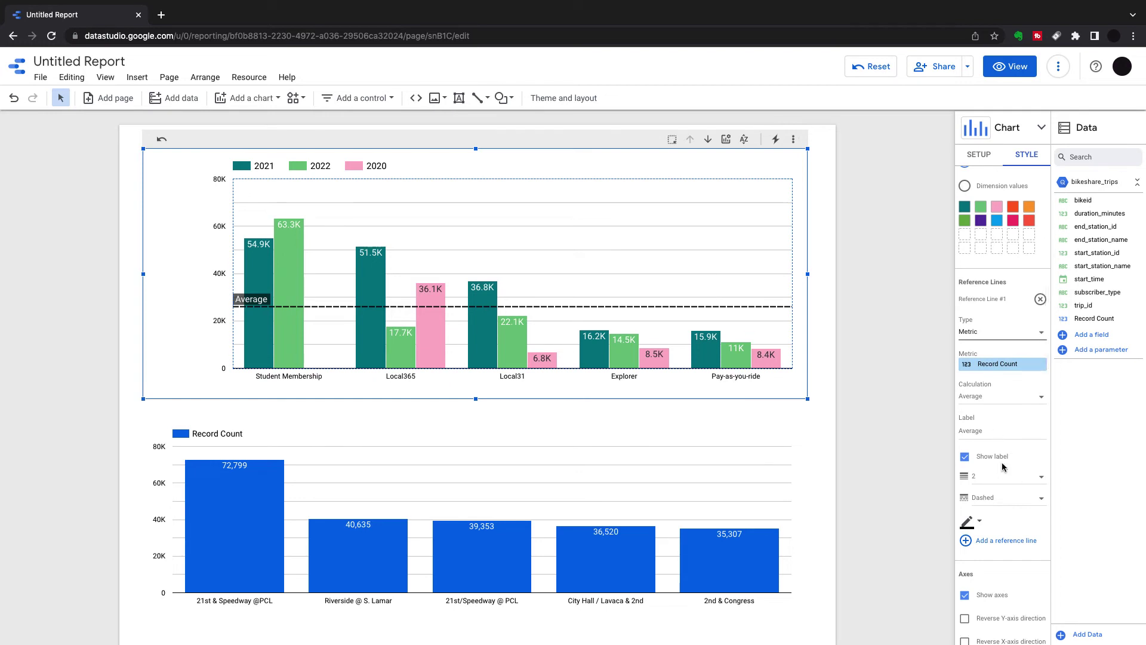
scroll(1001, 462, "down", 1)
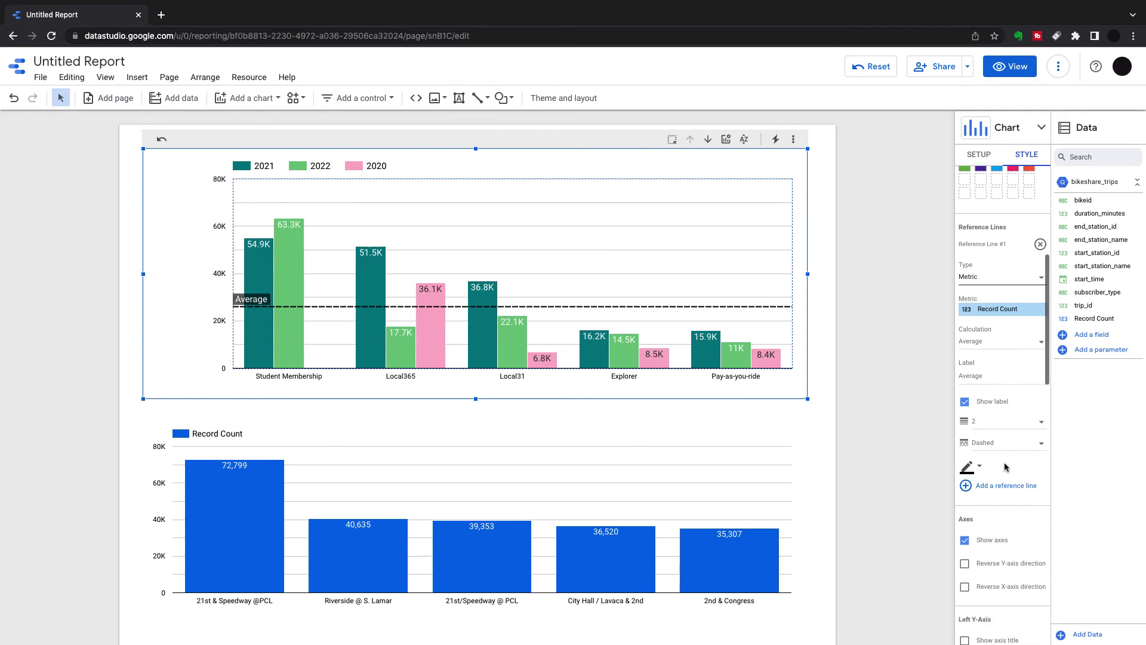
left_click(1039, 453)
left_click(1010, 501)
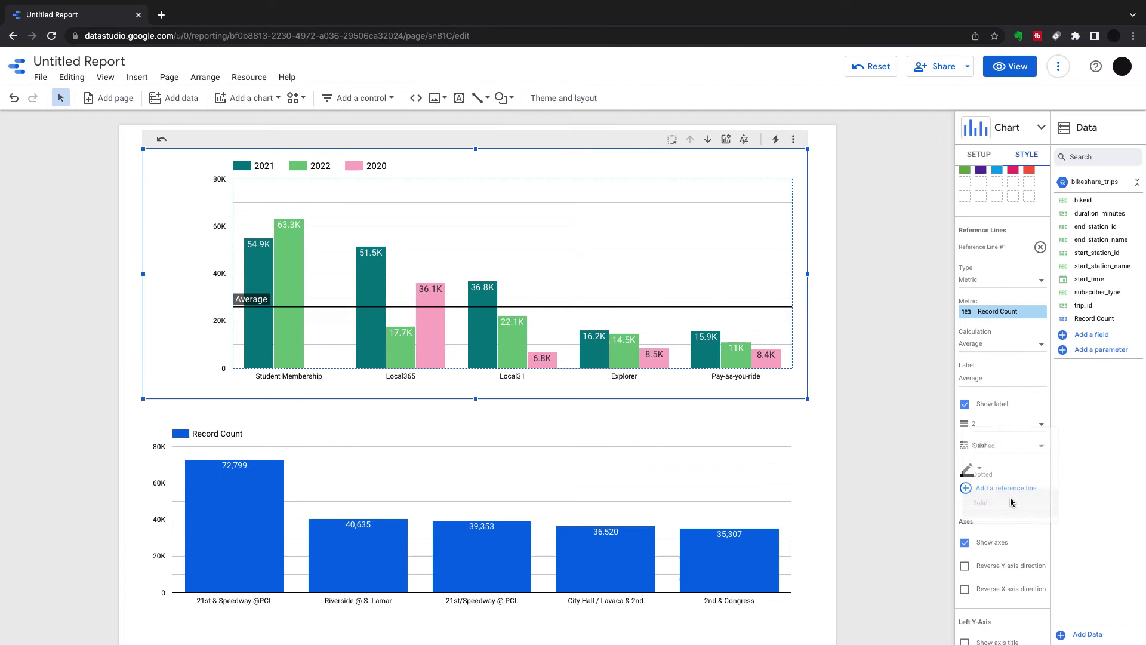
scroll(1009, 496, "down", 2)
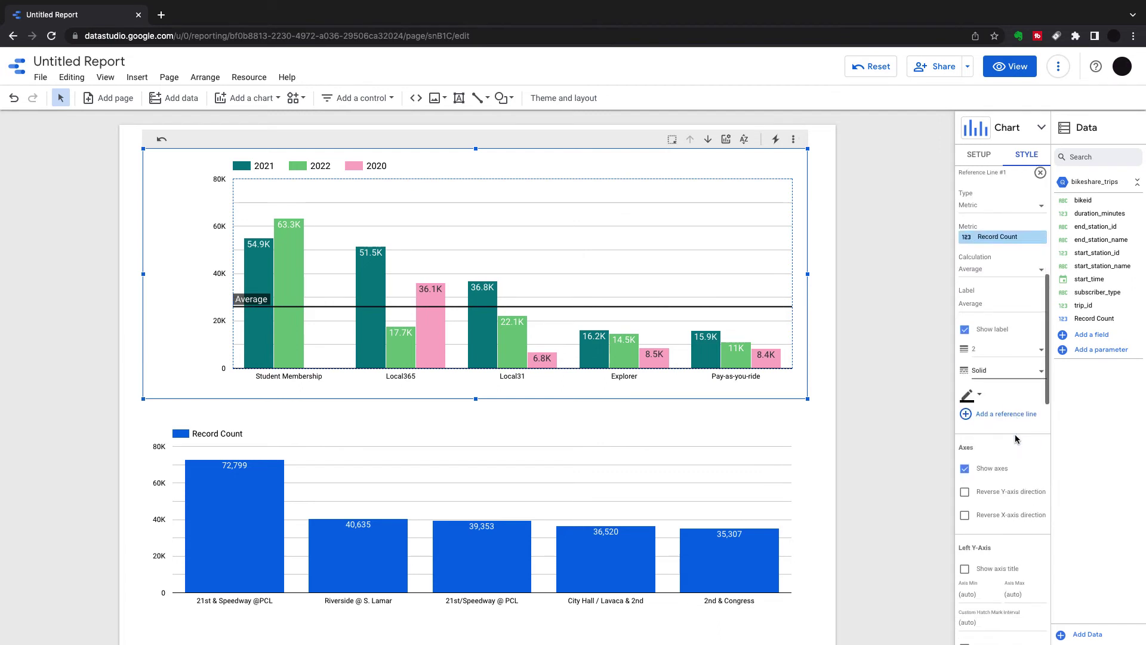
scroll(1015, 435, "down", 1)
- Try reversing and hiding the chart axes, then restore the normal upright Y-axis and category order
left_click(965, 392)
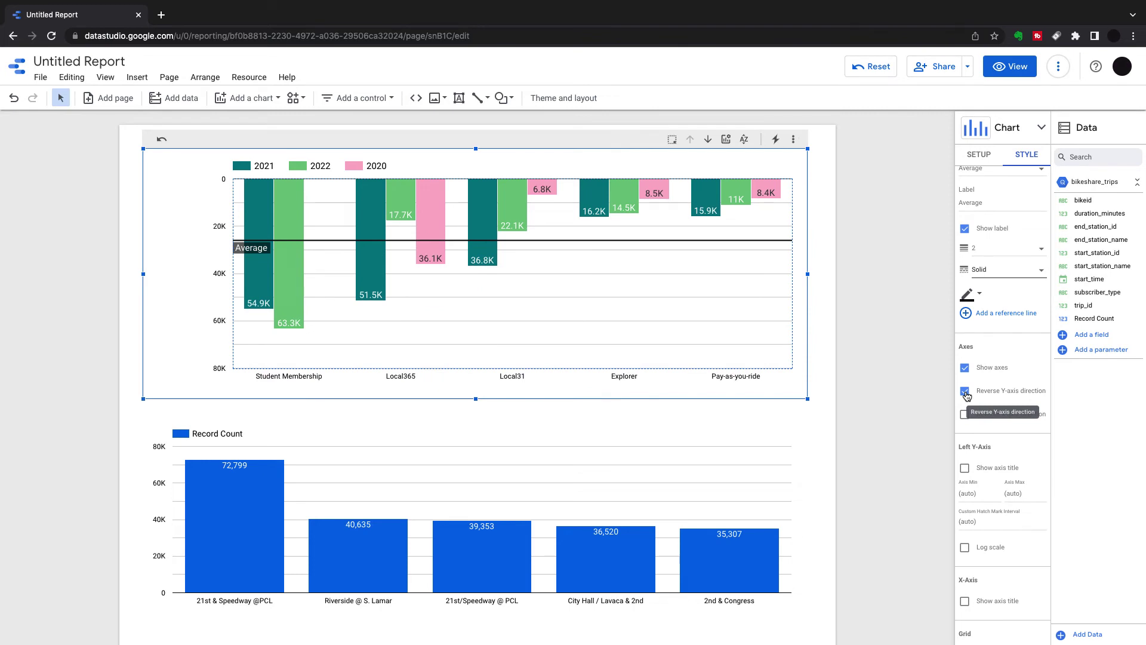
left_click(965, 415)
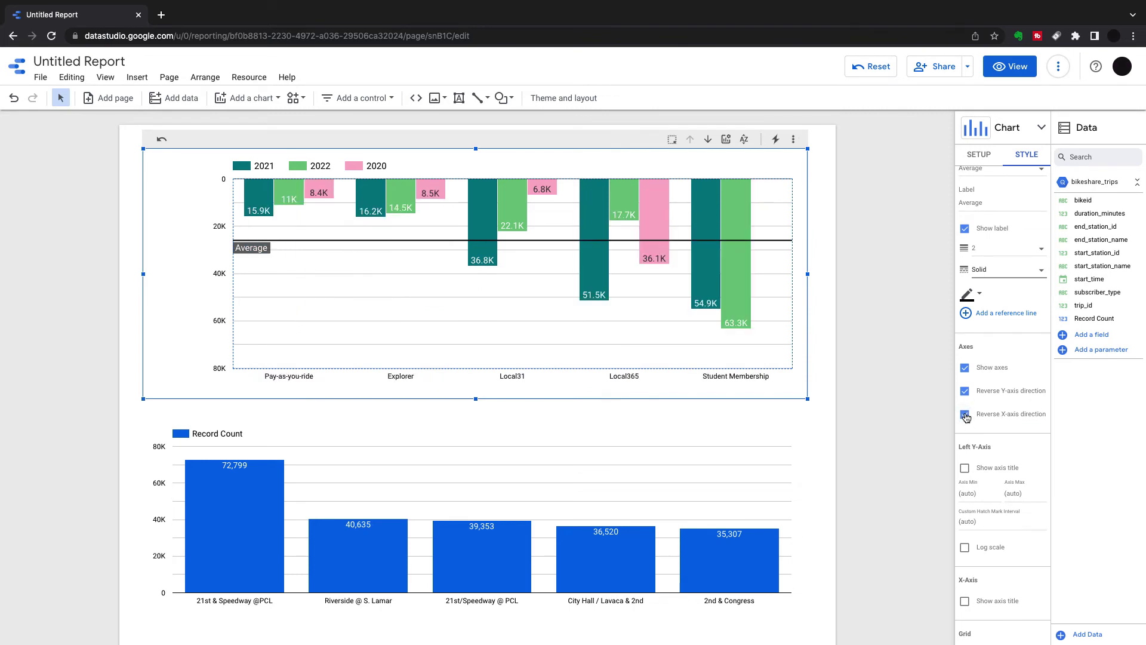
left_click(965, 415)
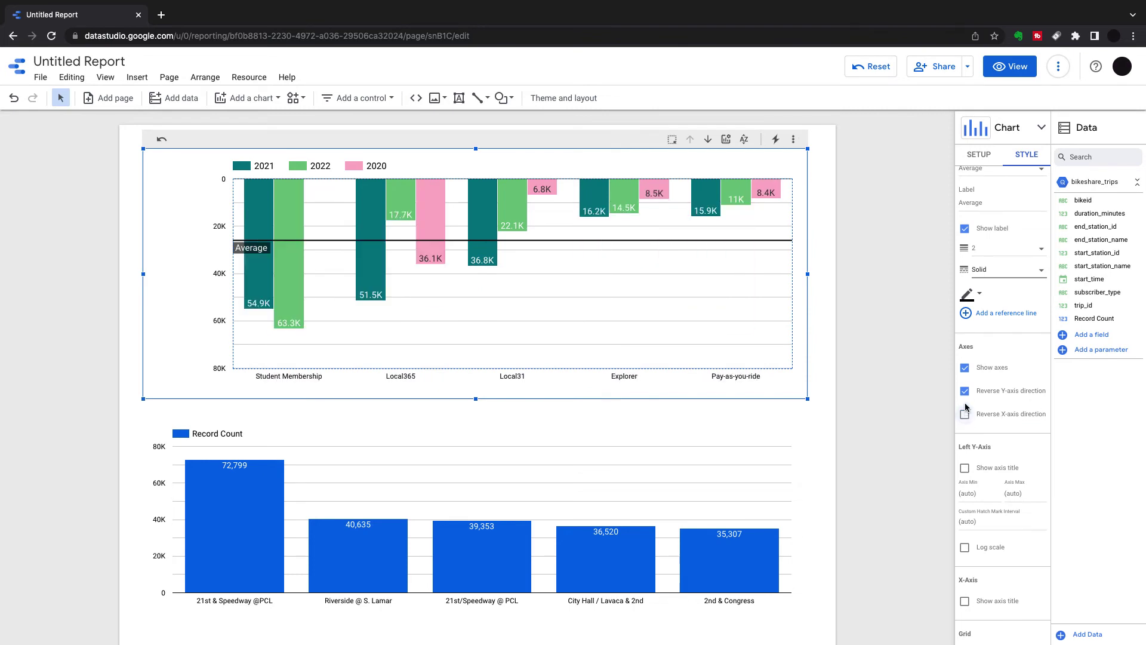
left_click(965, 368)
left_click(965, 369)
scroll(969, 397, "down", 1)
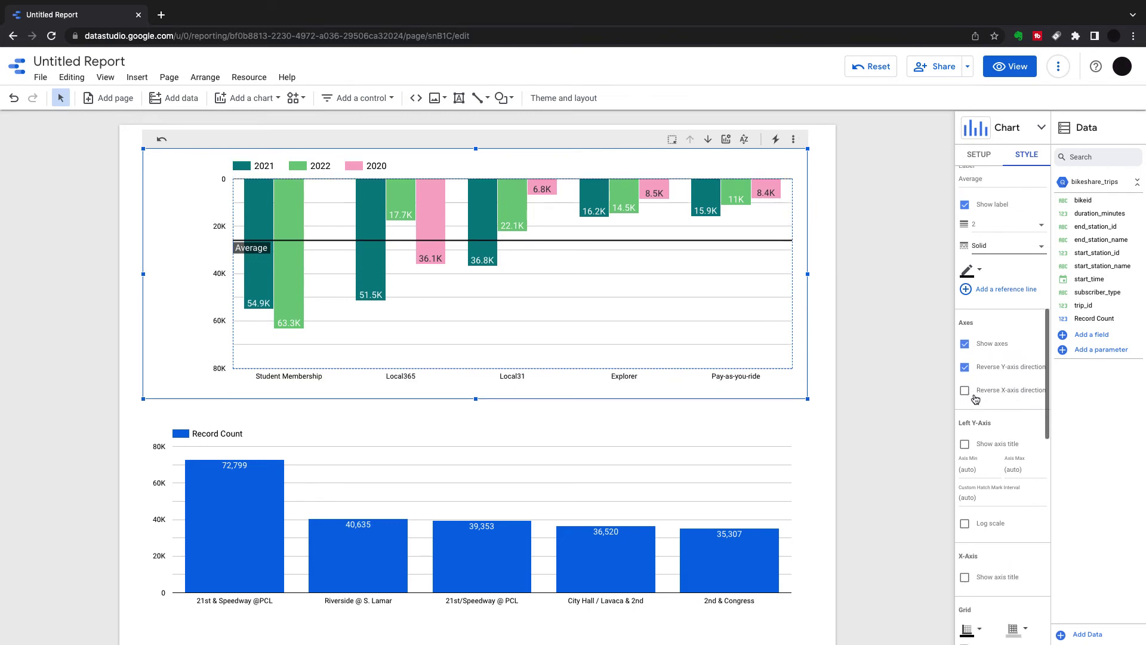
left_click(965, 368)
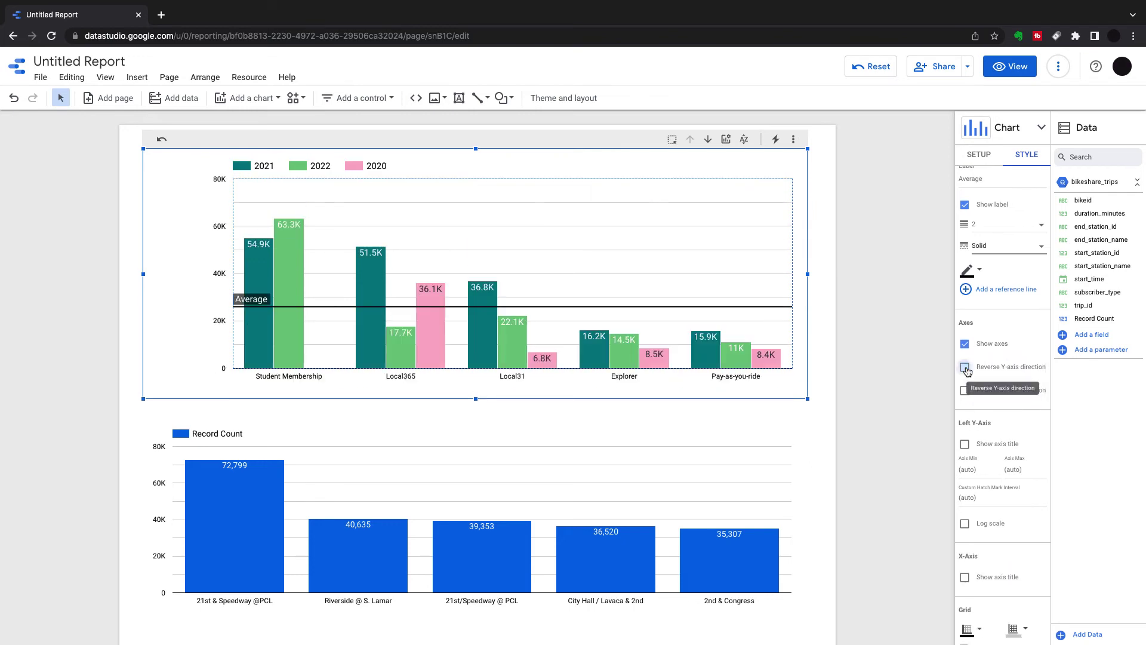
- Show the Record Count Y-axis title and the subscriber_type X-axis title
left_click(965, 445)
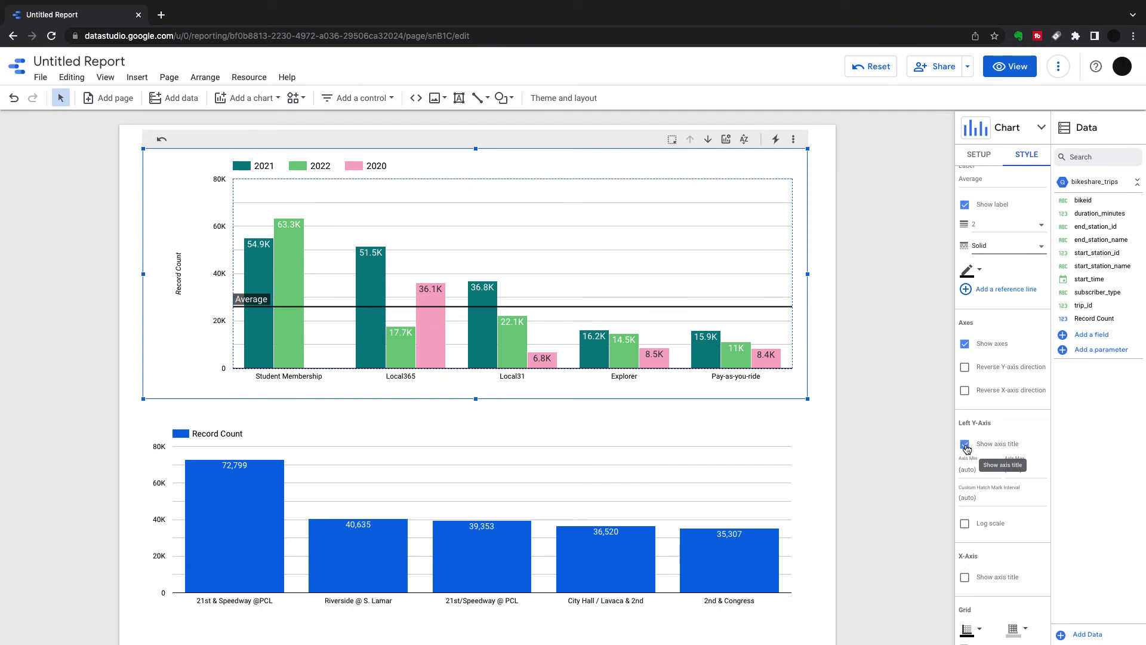
scroll(967, 446, "down", 3)
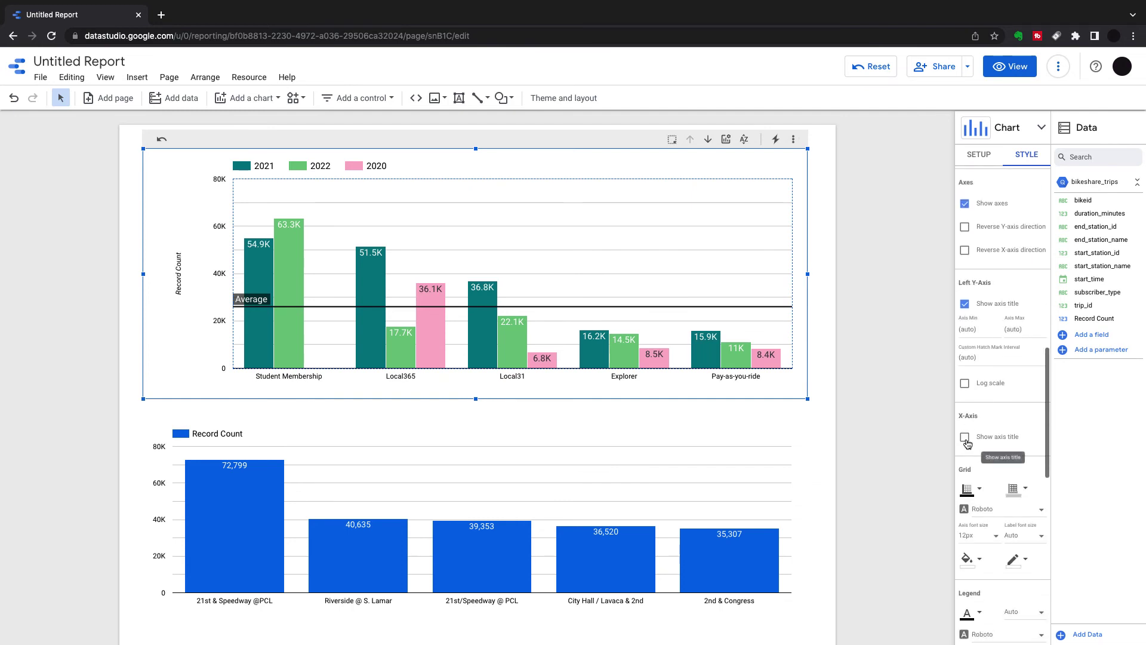
left_click(965, 439)
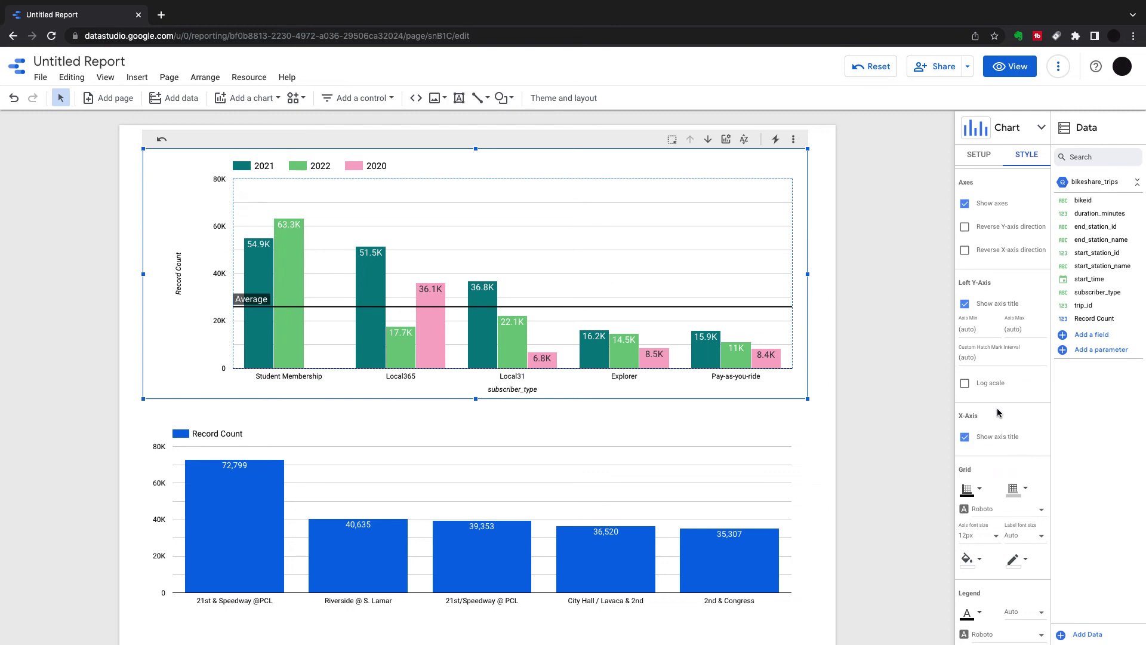
scroll(997, 412, "down", 1)
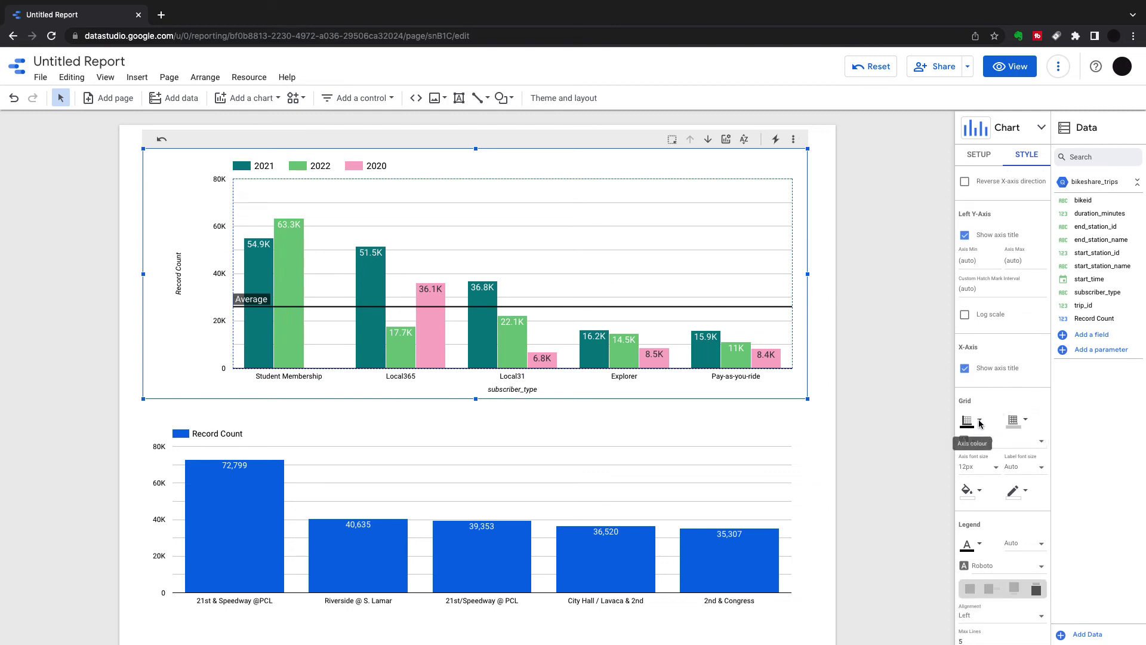
- Try light grey axis labels, then revert them to dark and leave the grid colour unchanged
left_click(979, 423)
left_click(837, 567)
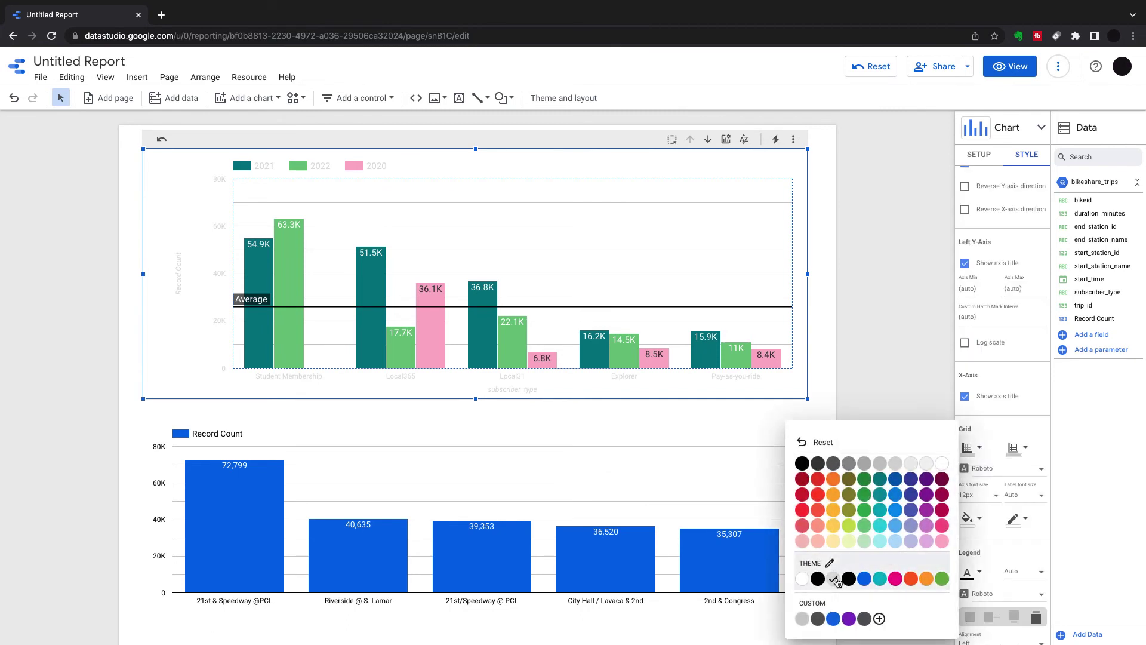
left_click(848, 579)
left_click(1025, 380)
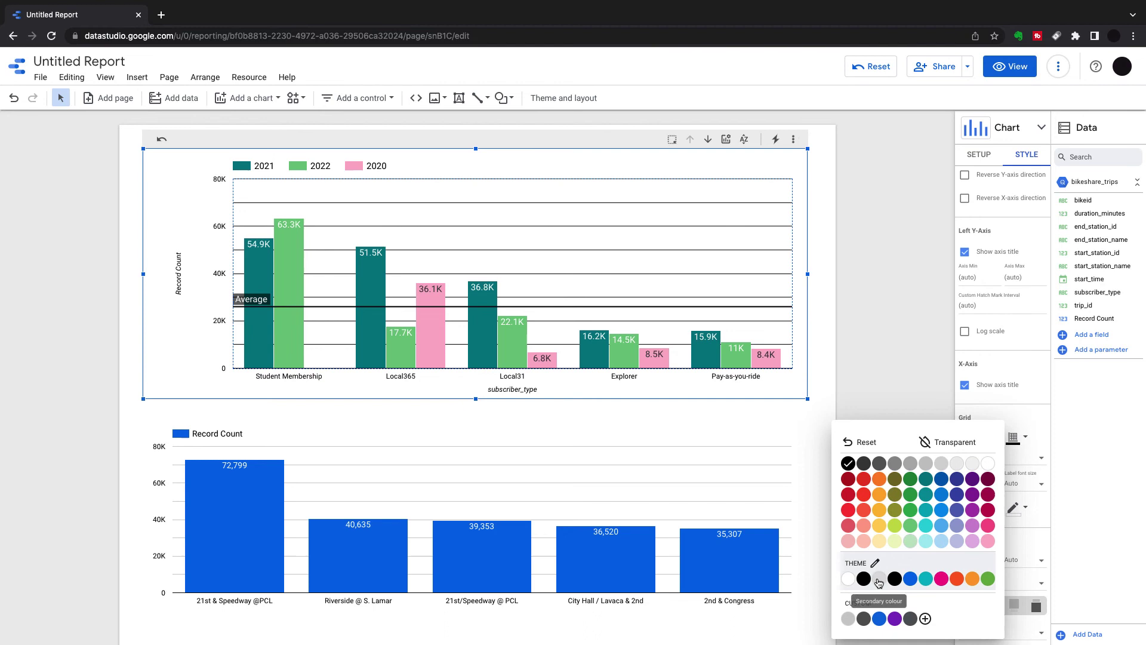
left_click(879, 617)
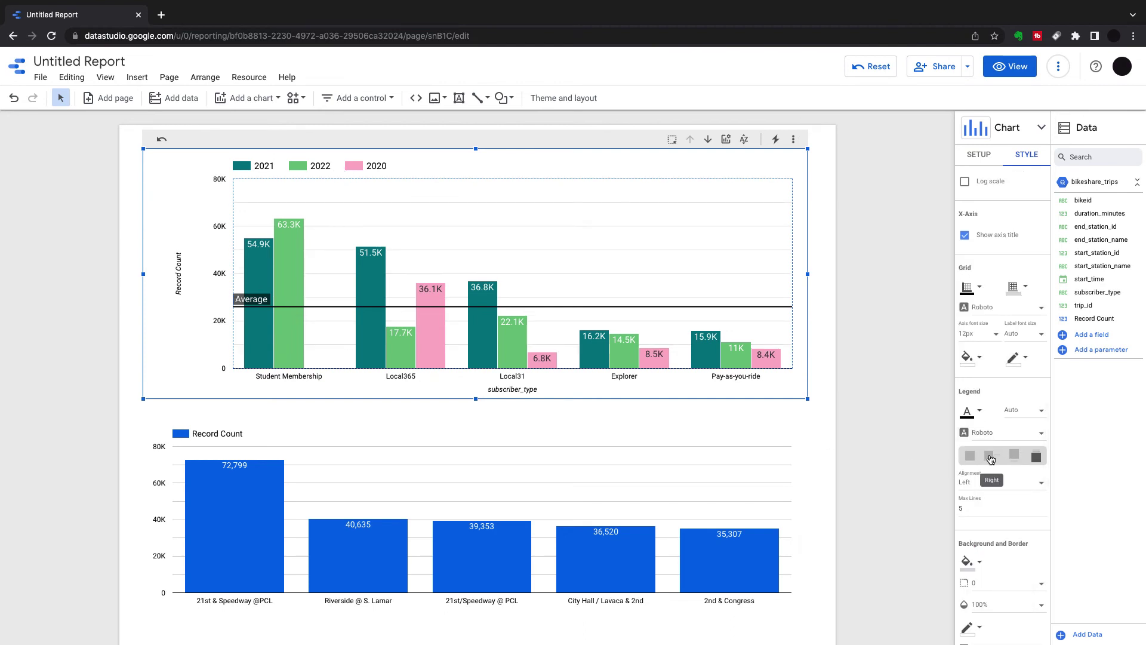
- Place the year legend at the bottom of the chart, centre-aligned
left_click(990, 457)
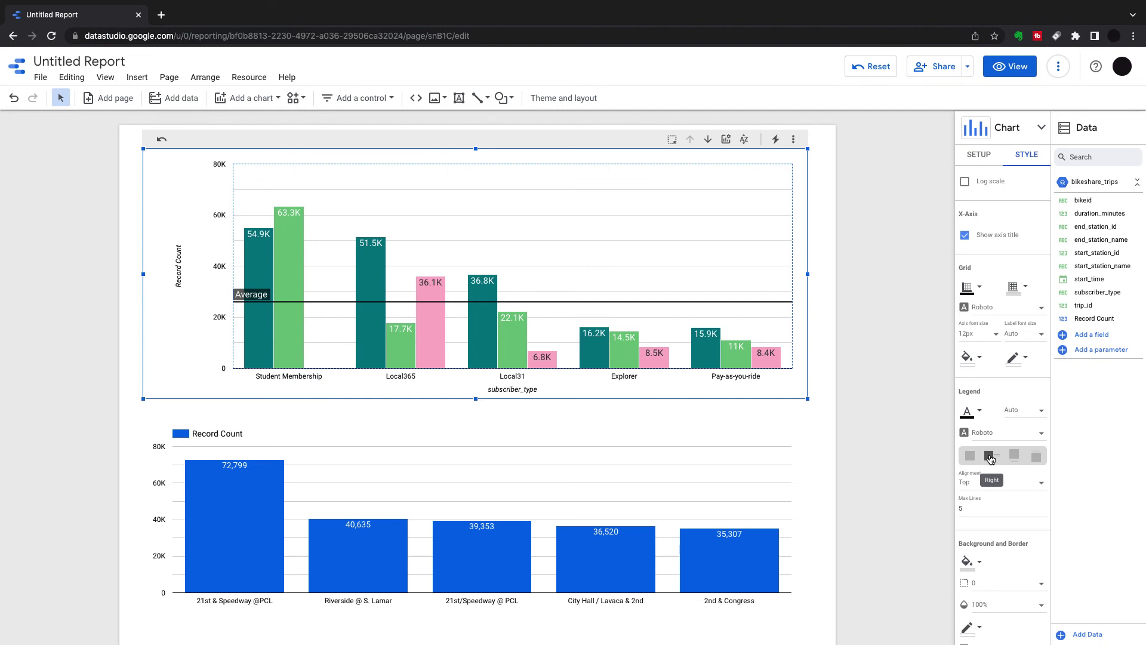
left_click(1014, 455)
left_click(1009, 482)
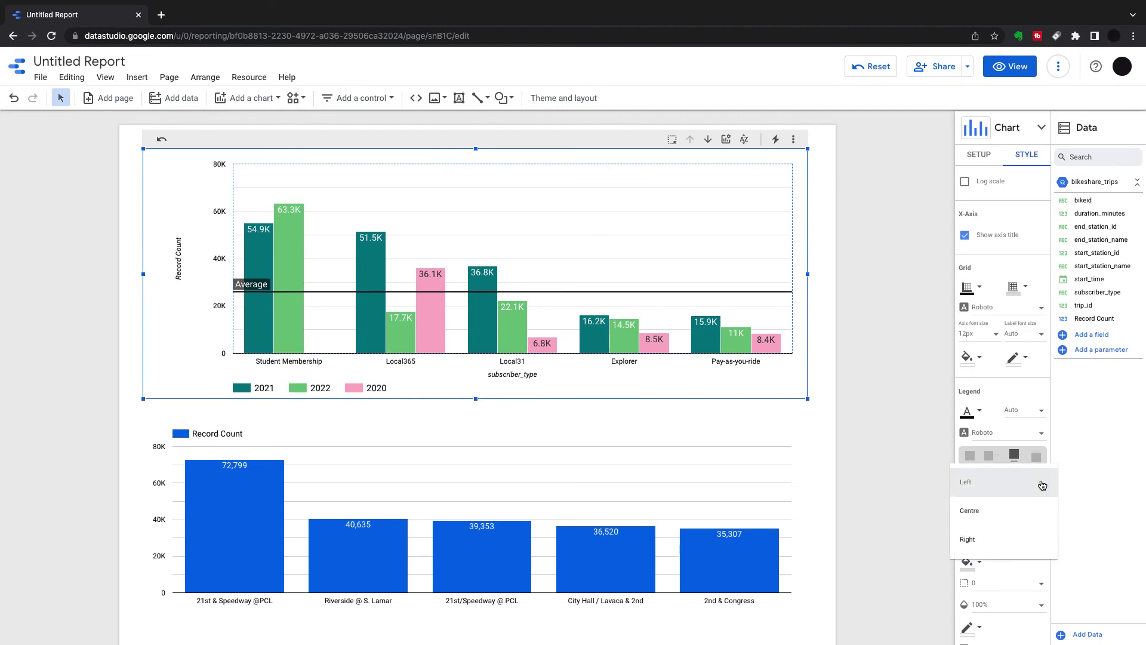
left_click(981, 518)
scroll(981, 435, "down", 1)
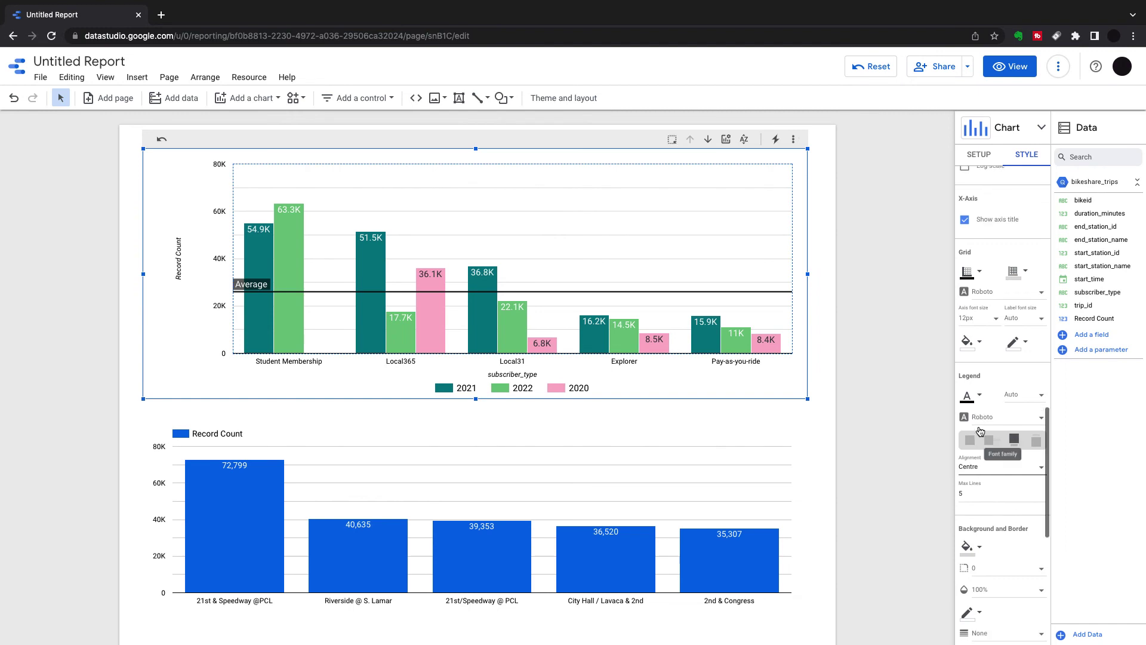
scroll(981, 430, "down", 3)
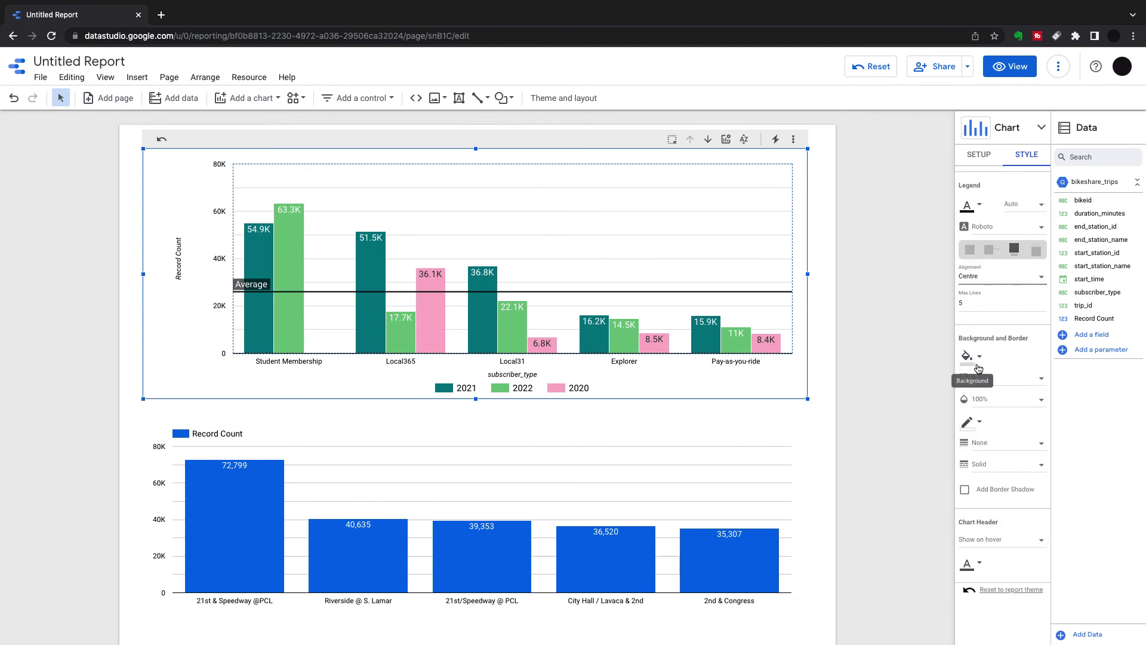
left_click(980, 359)
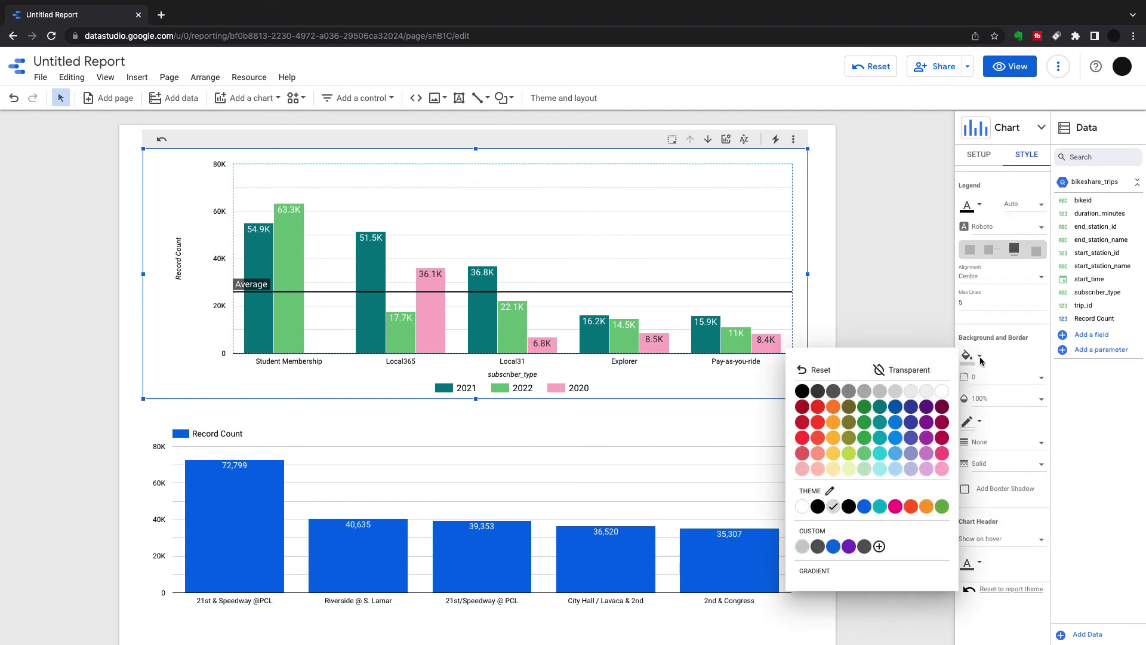
left_click(885, 508)
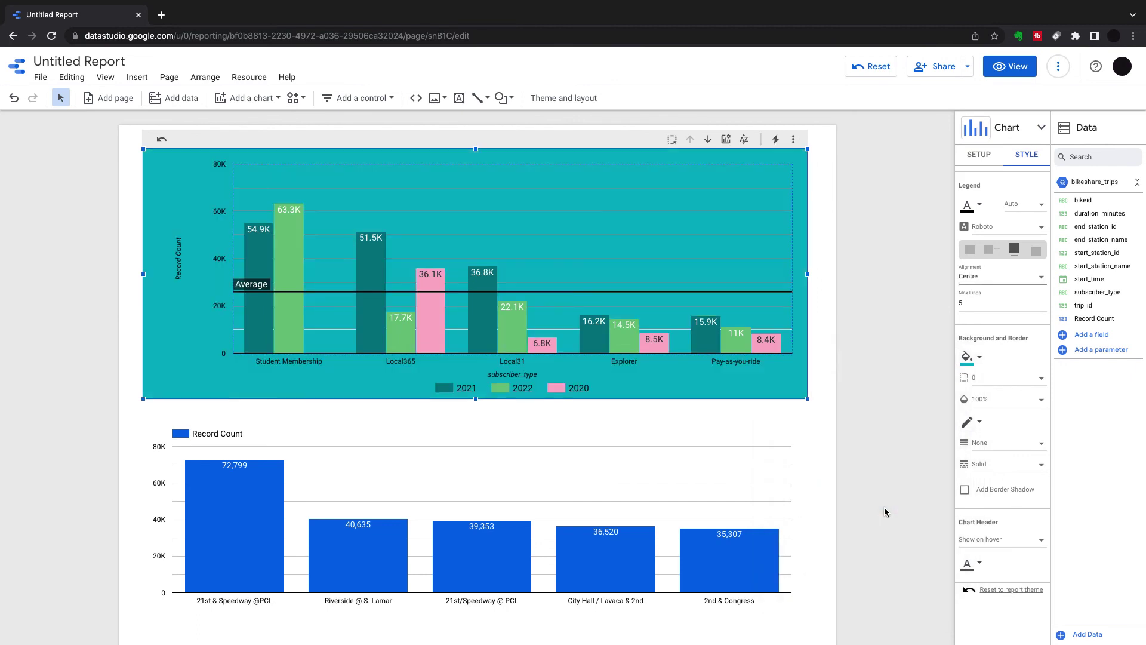
left_click(979, 358)
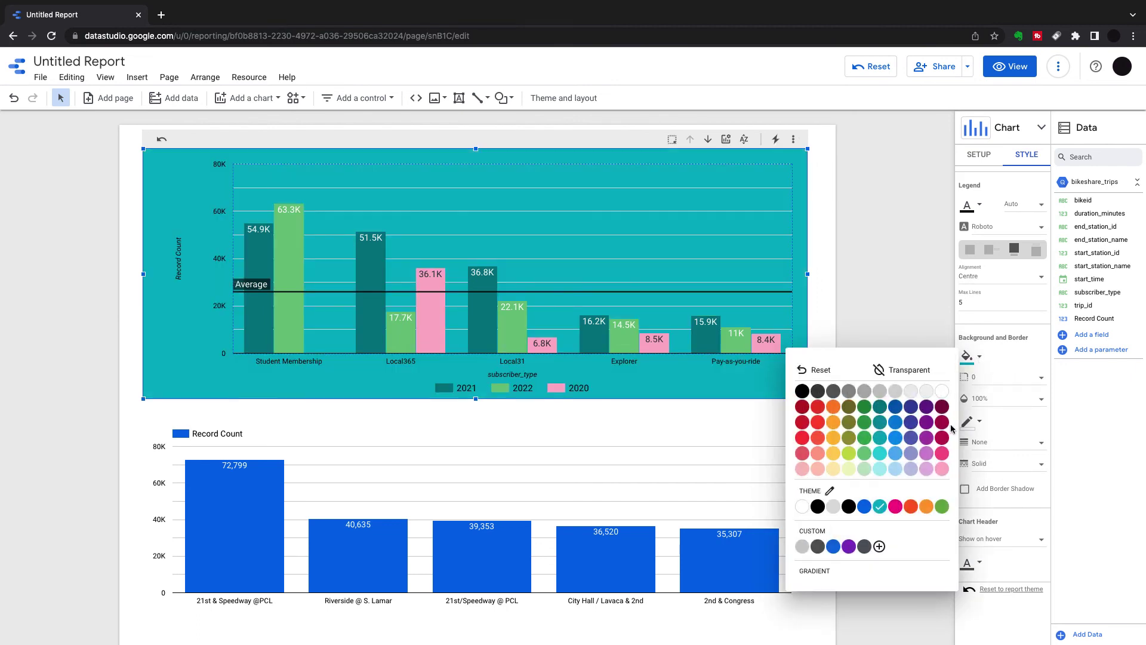
left_click(834, 508)
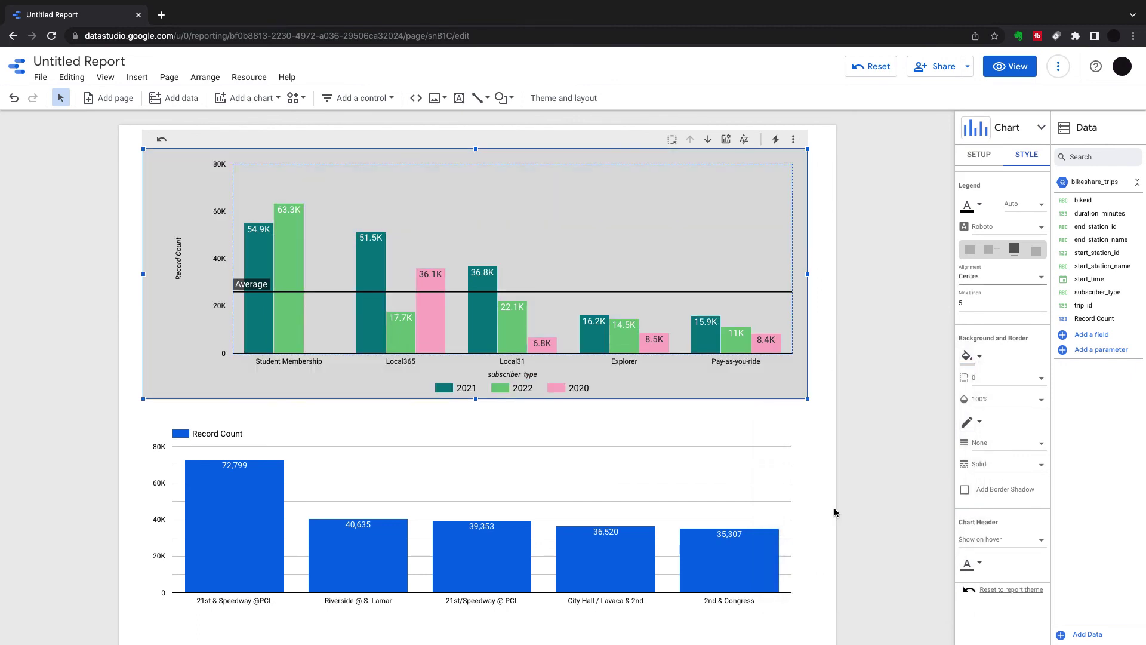
left_click(979, 358)
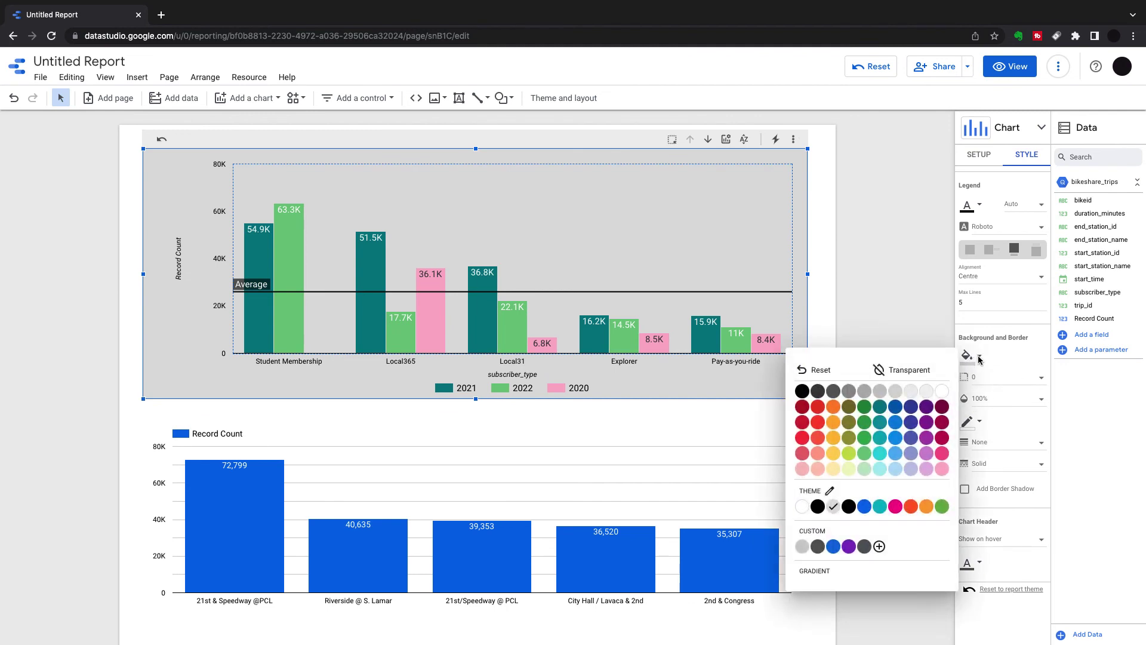
left_click(802, 506)
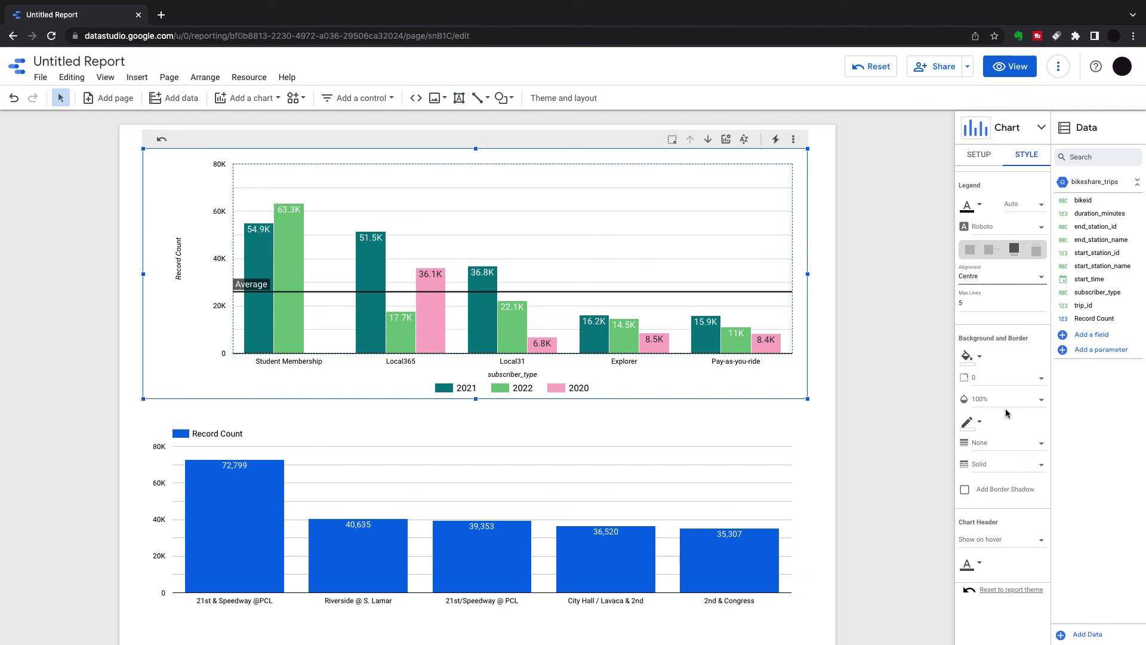
scroll(1005, 411, "down", 1)
left_click(979, 407)
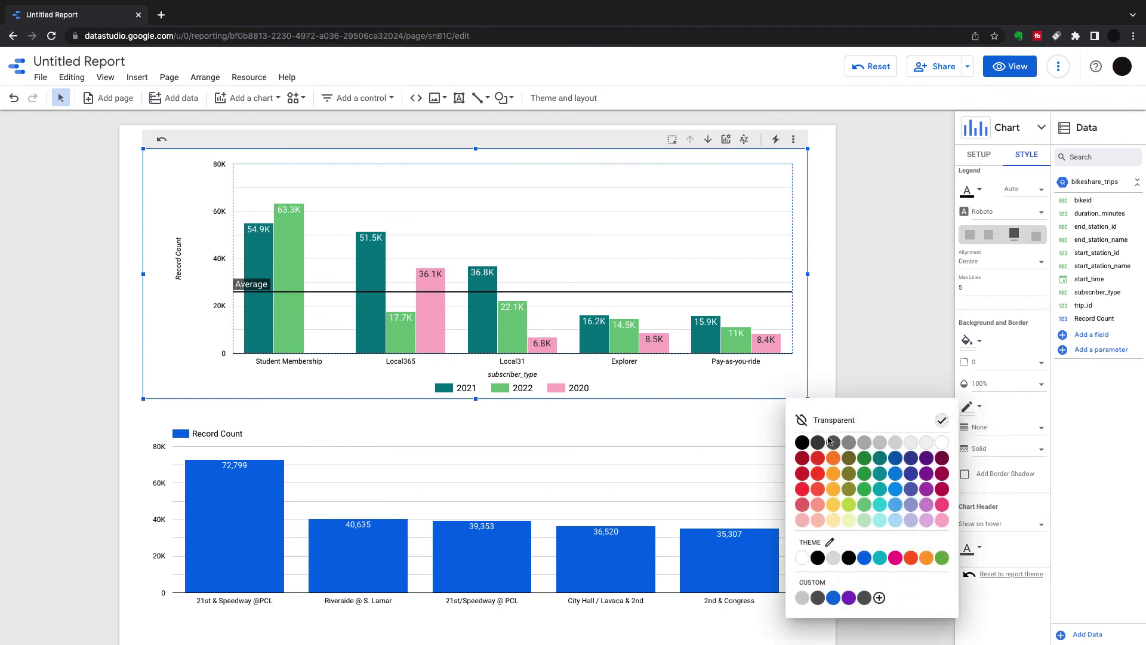
left_click(805, 443)
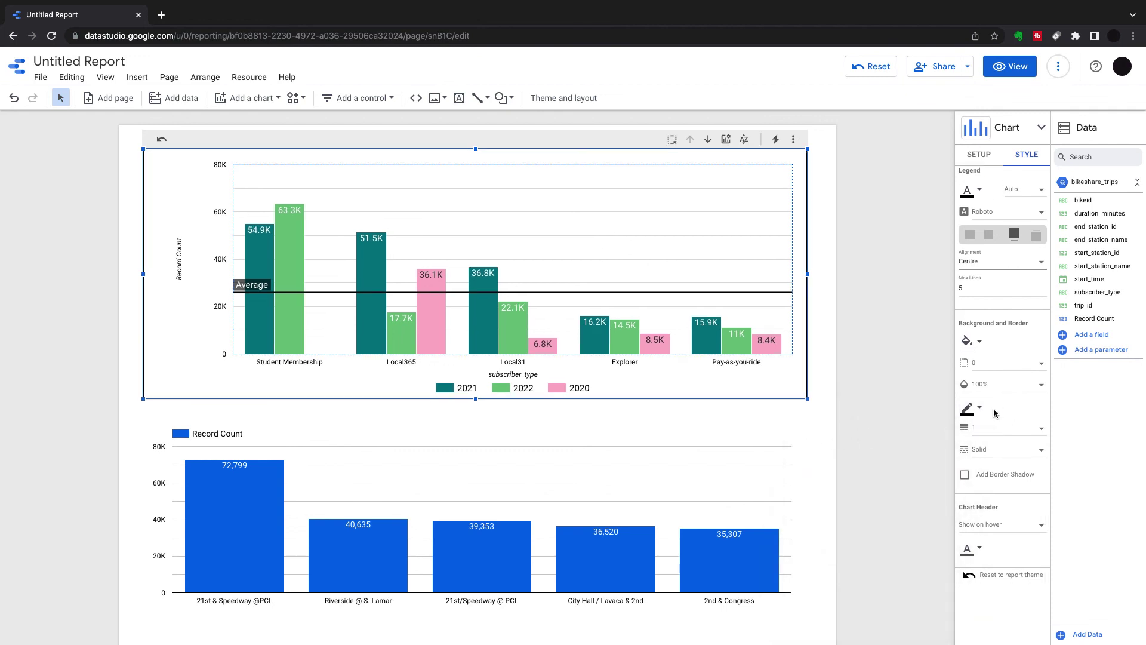
left_click(1041, 428)
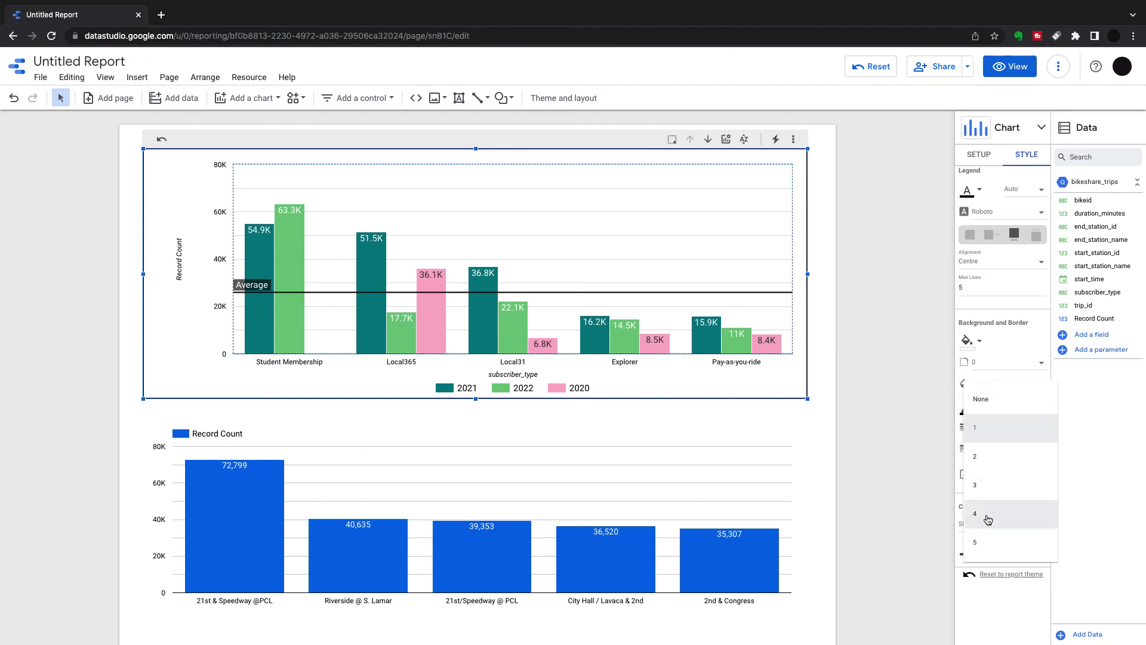
left_click(989, 539)
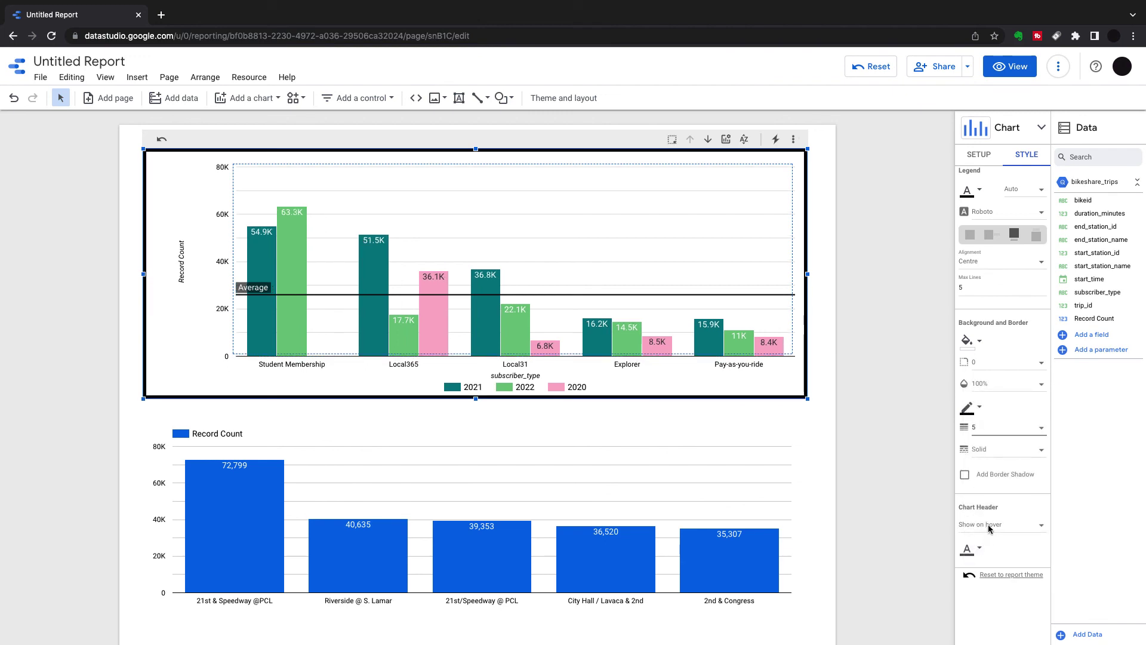
left_click(1044, 430)
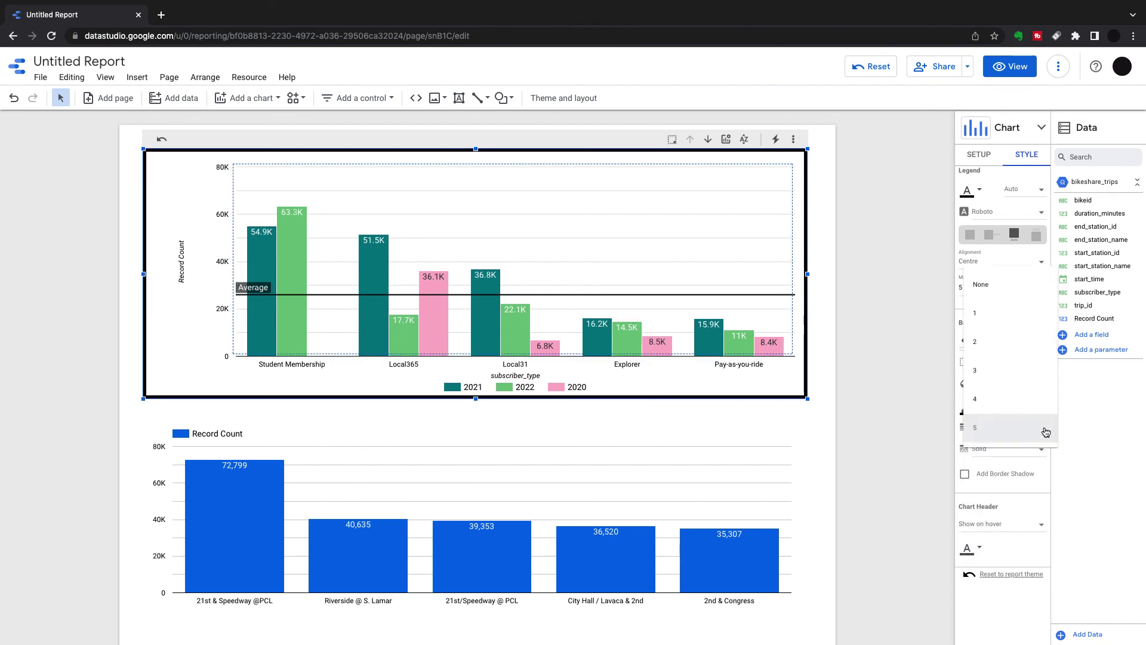
left_click(981, 285)
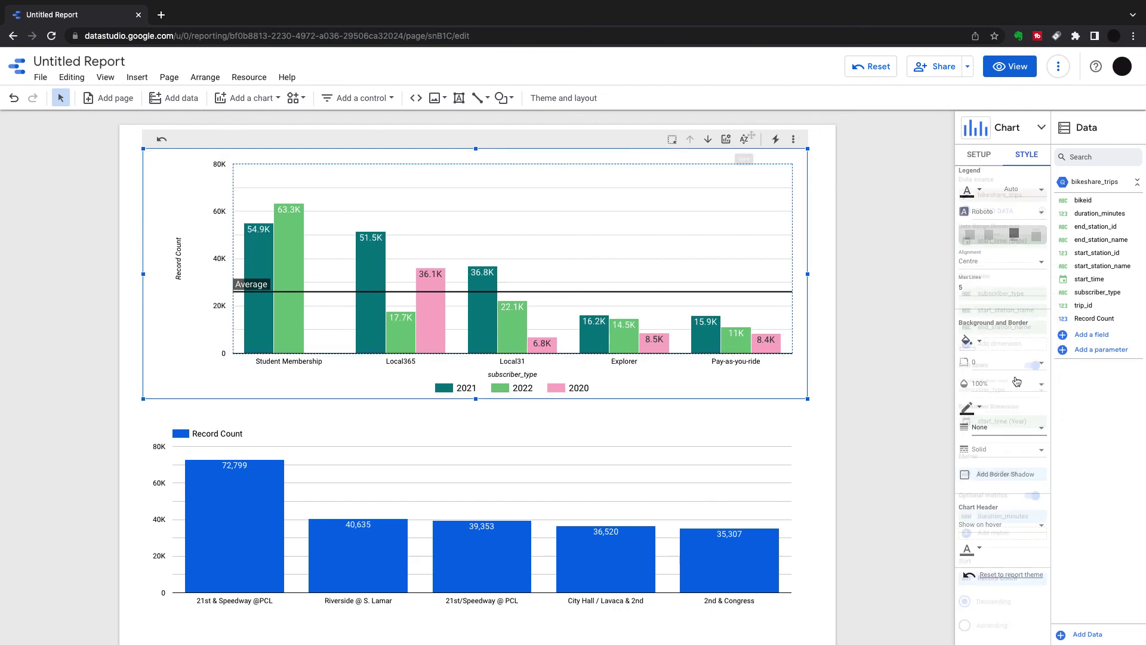
- Plot duration_minutes as the chart metric and cross-filter to Pay-as-you-ride 2020 trips
left_click(793, 139)
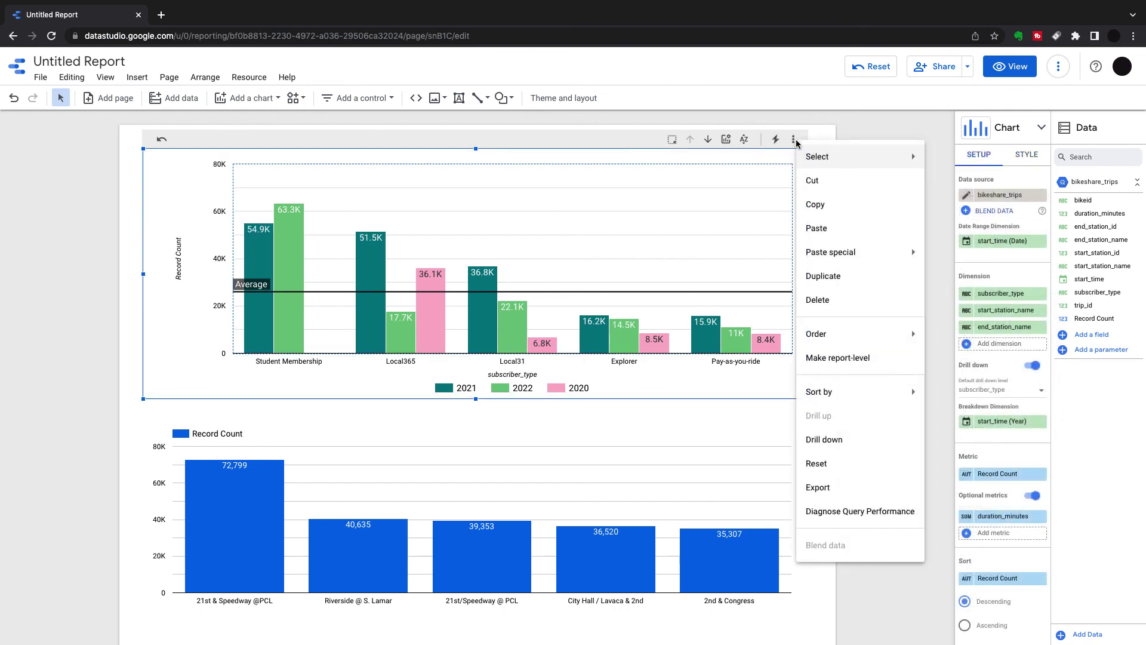
left_click(727, 146)
left_click(726, 143)
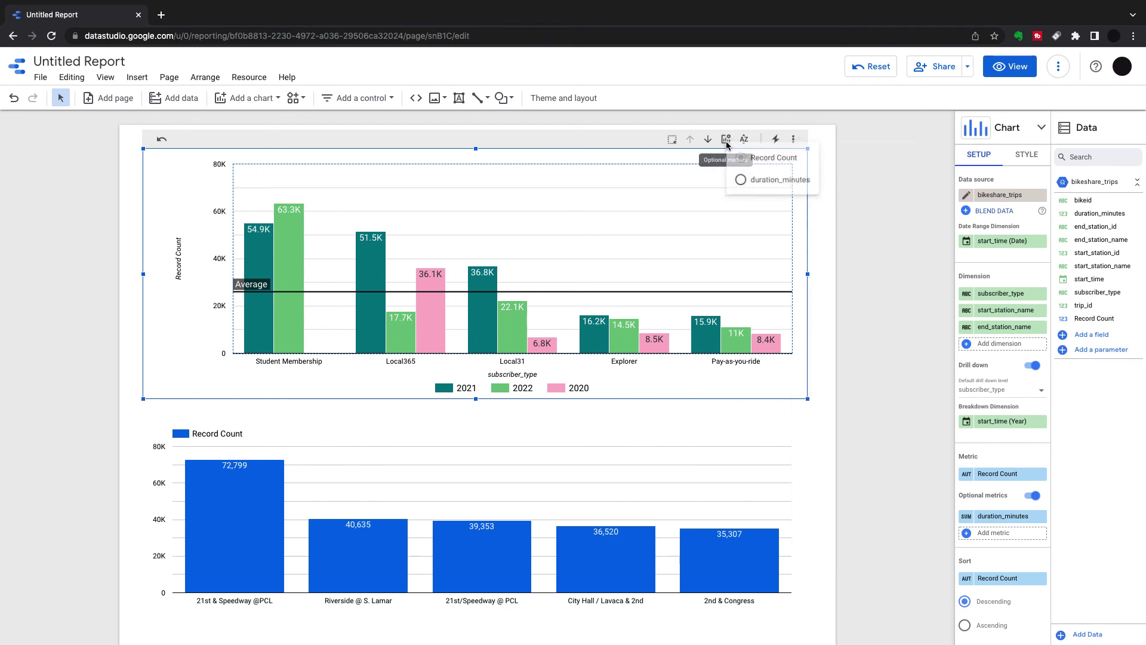
left_click(742, 184)
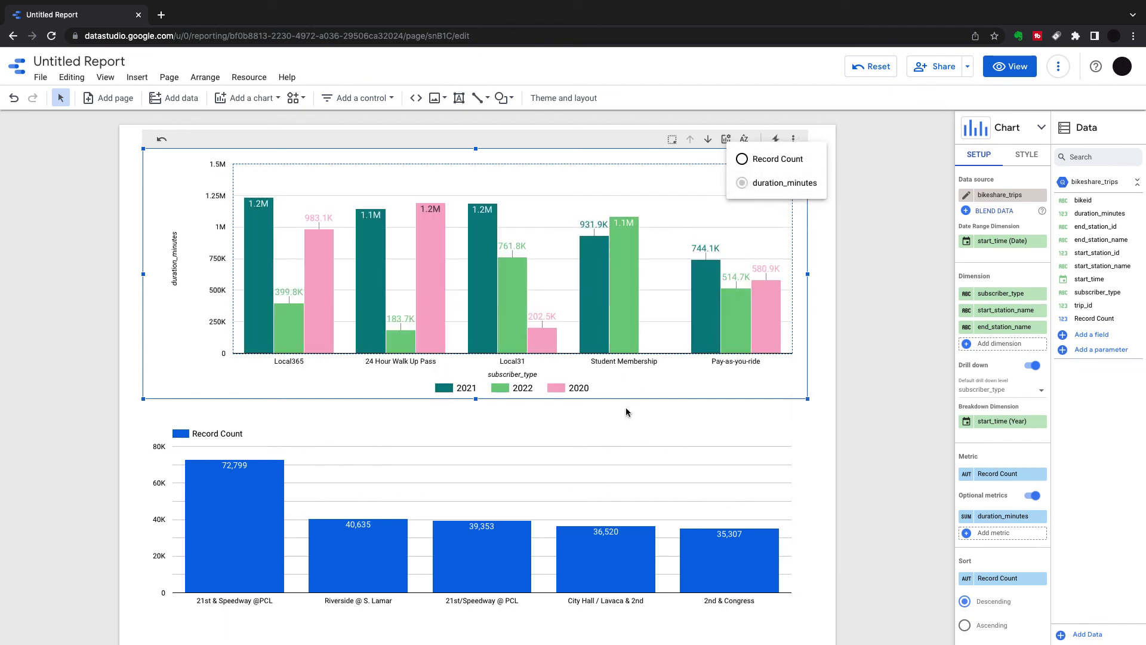
left_click(762, 340)
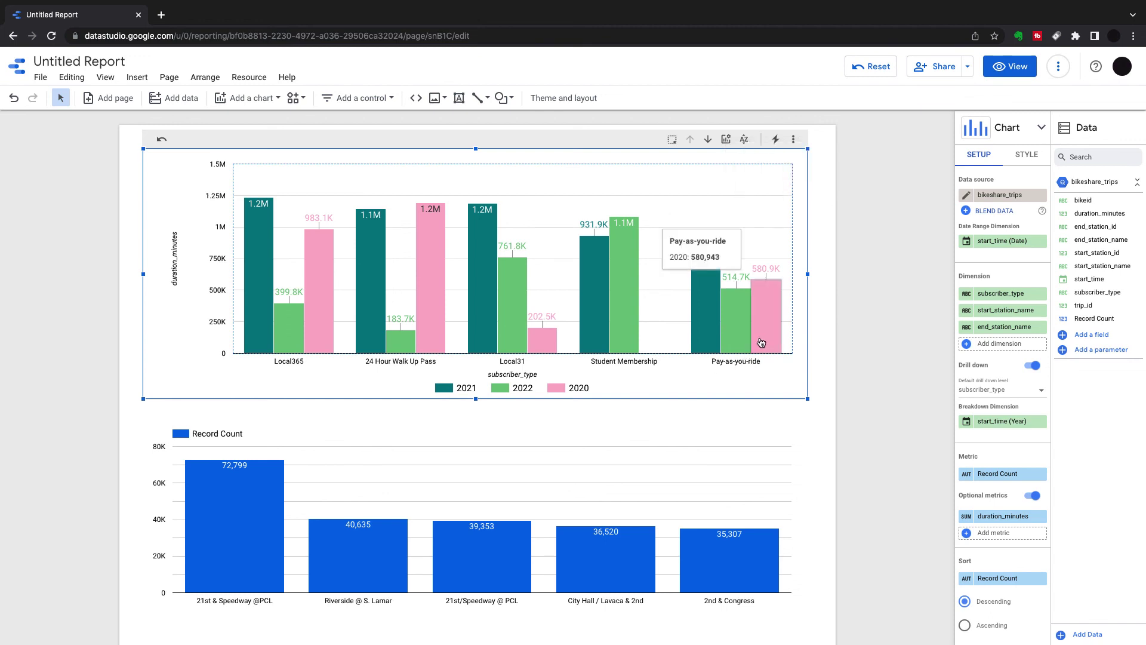